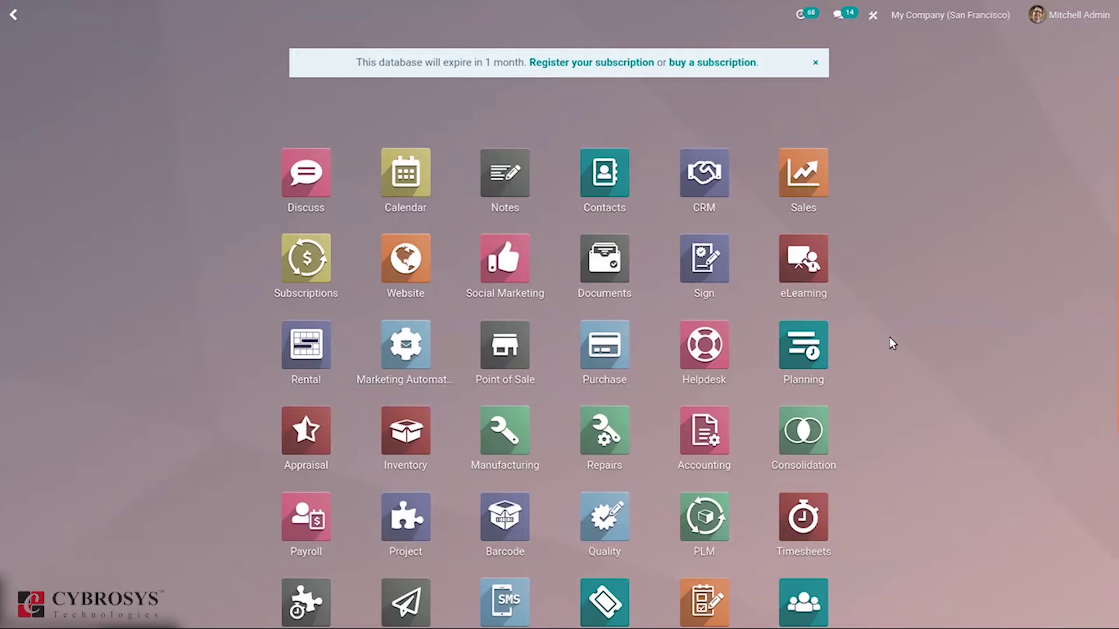
# Find and open the Recruitment app
pyautogui.write('re')
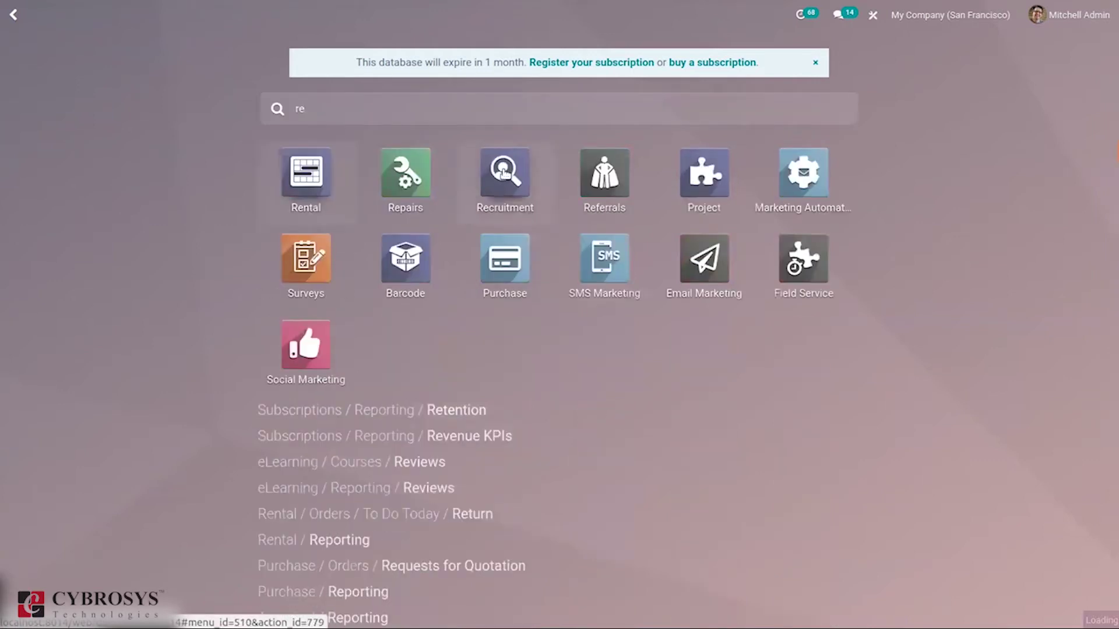
pyautogui.click(505, 174)
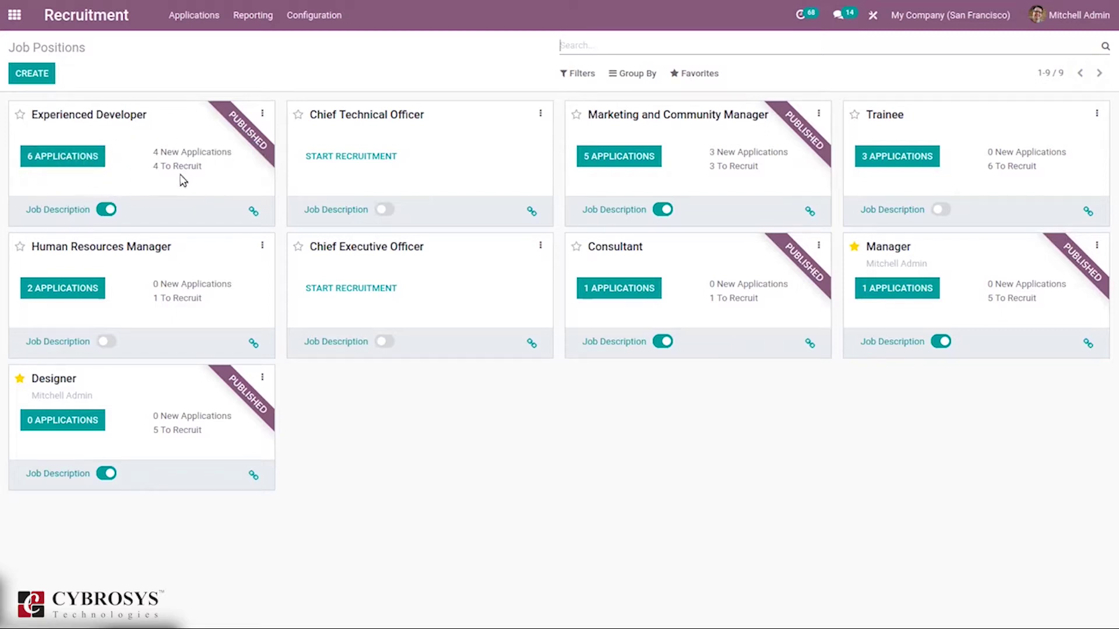
# Unpublish the Experienced Developer job position and publish it again
pyautogui.click(107, 210)
pyautogui.click(107, 210)
pyautogui.click(107, 210)
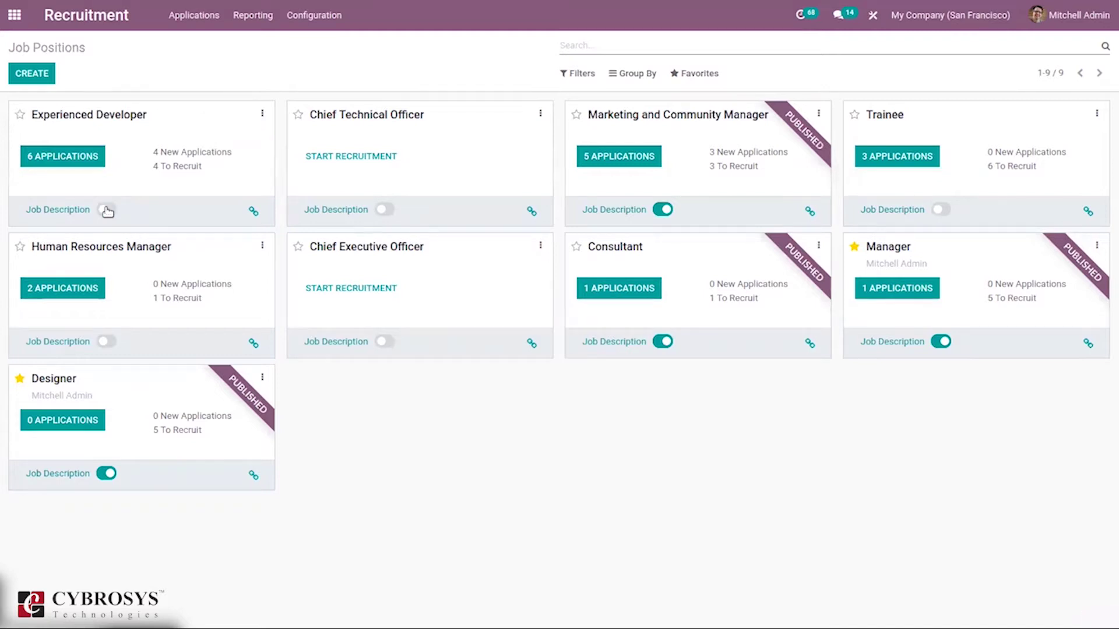
pyautogui.click(106, 211)
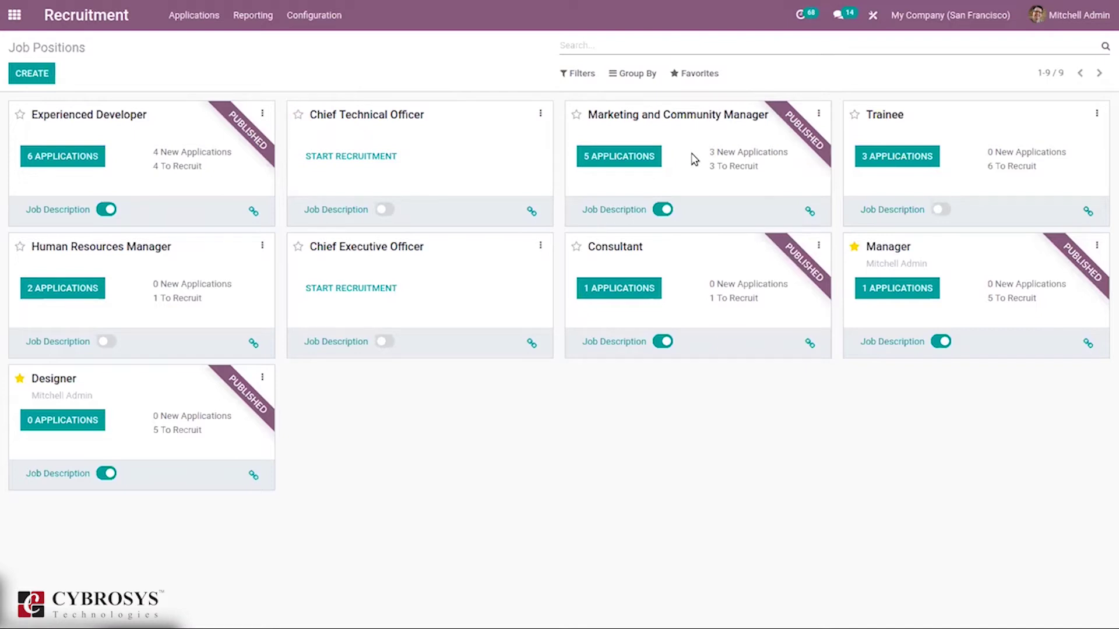
# Filter the job positions by My Favorites, In Recruitment and In Position in turn, and clear the filters
pyautogui.click(566, 81)
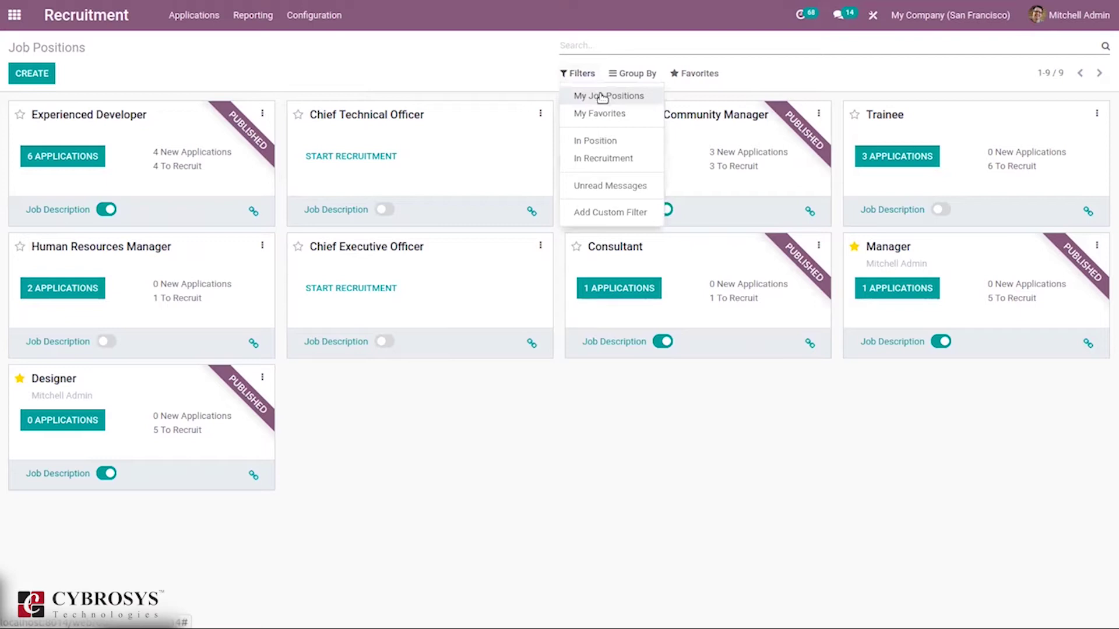
pyautogui.click(604, 112)
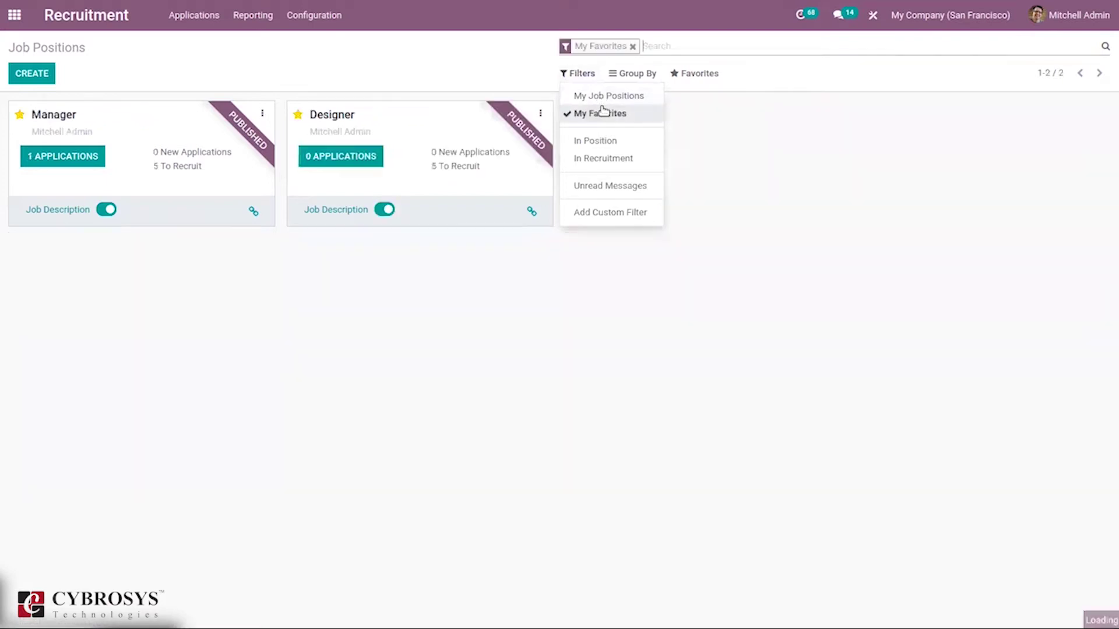
pyautogui.click(604, 113)
pyautogui.click(604, 159)
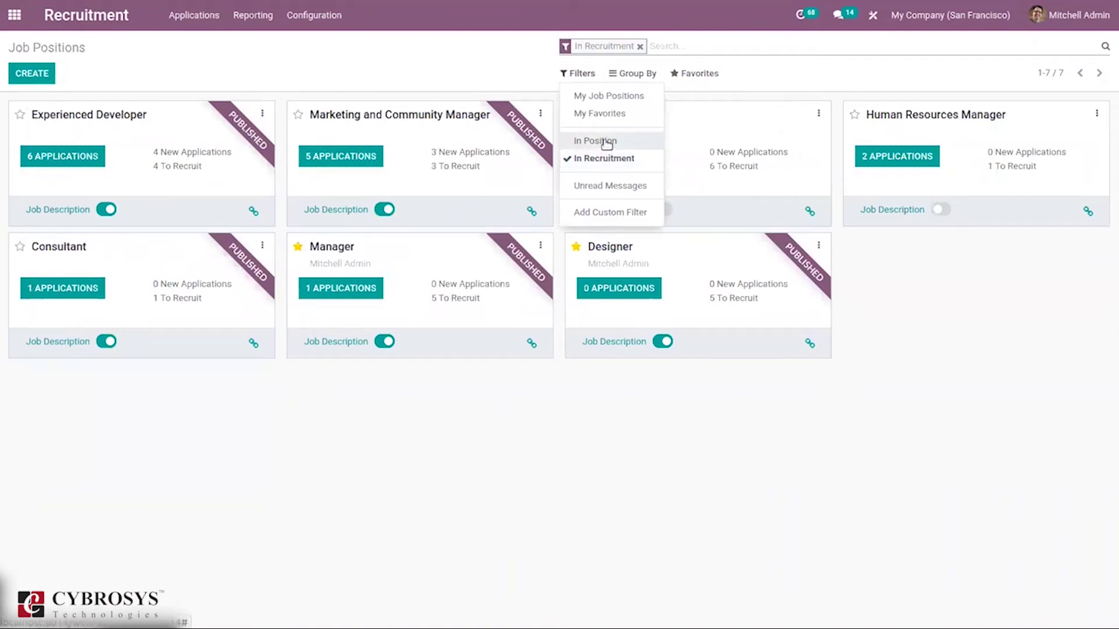
pyautogui.click(600, 140)
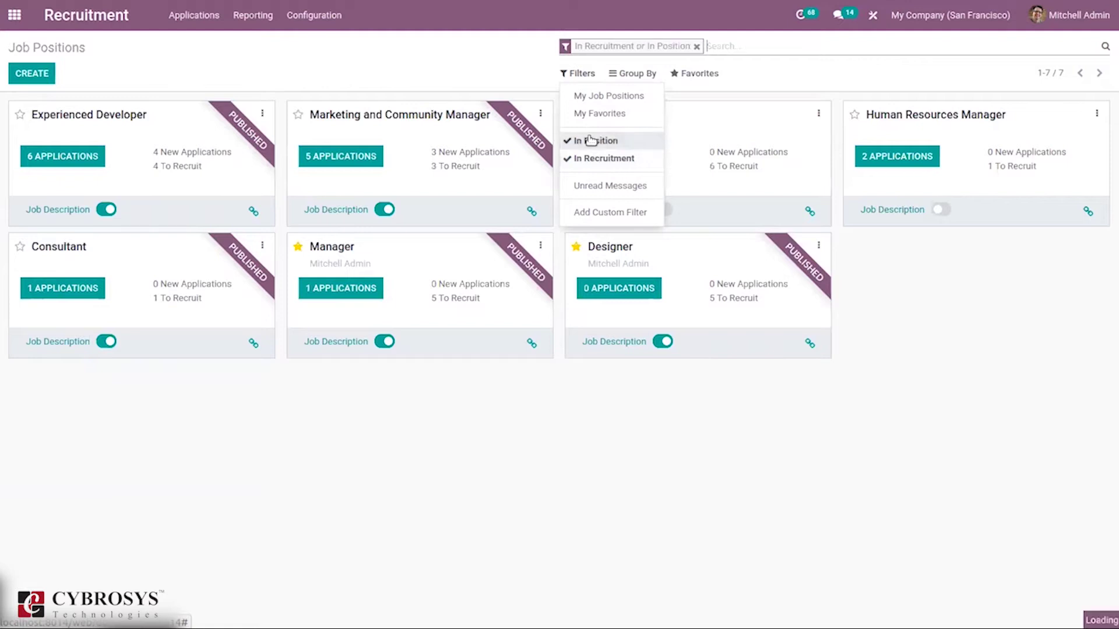
pyautogui.click(605, 159)
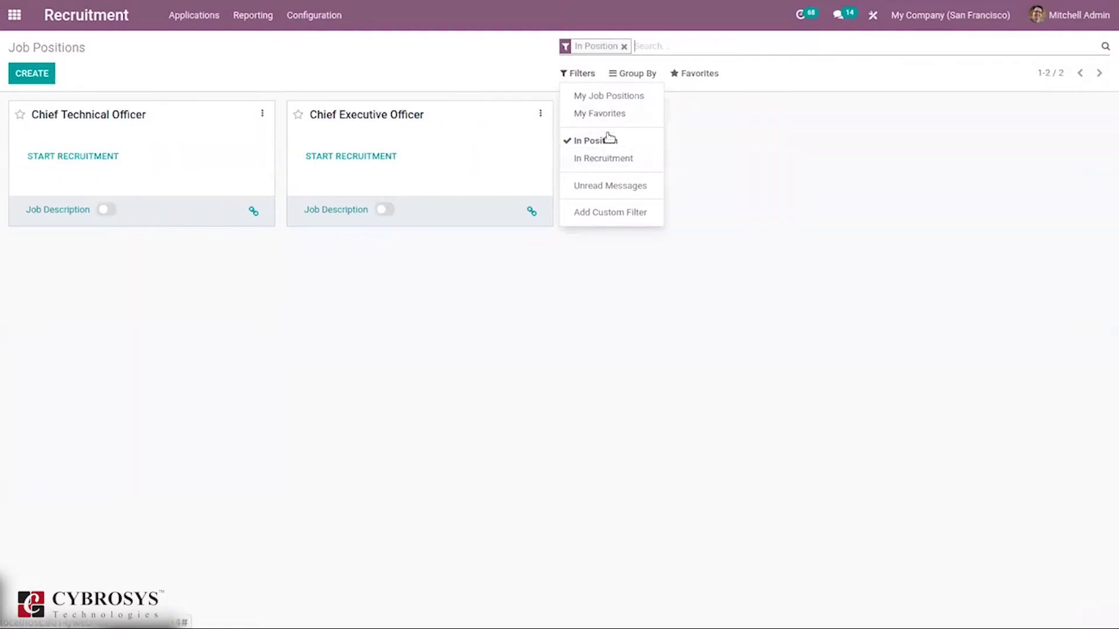
pyautogui.click(609, 141)
# Group the job positions by Department, switch the grouping to Status, and remove the grouping
pyautogui.click(645, 74)
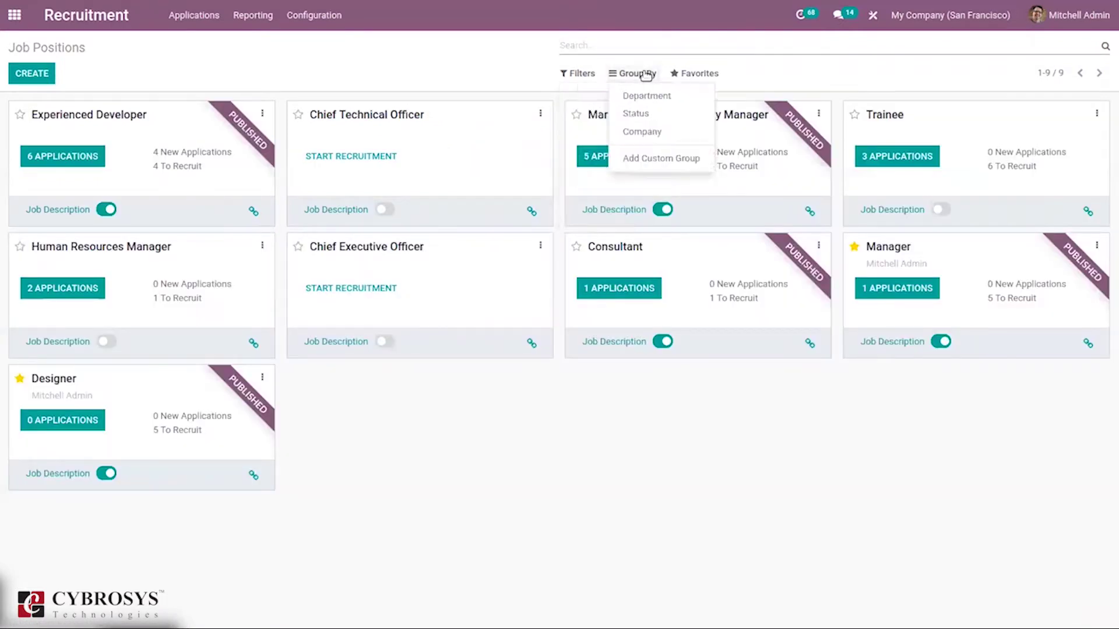
pyautogui.click(647, 97)
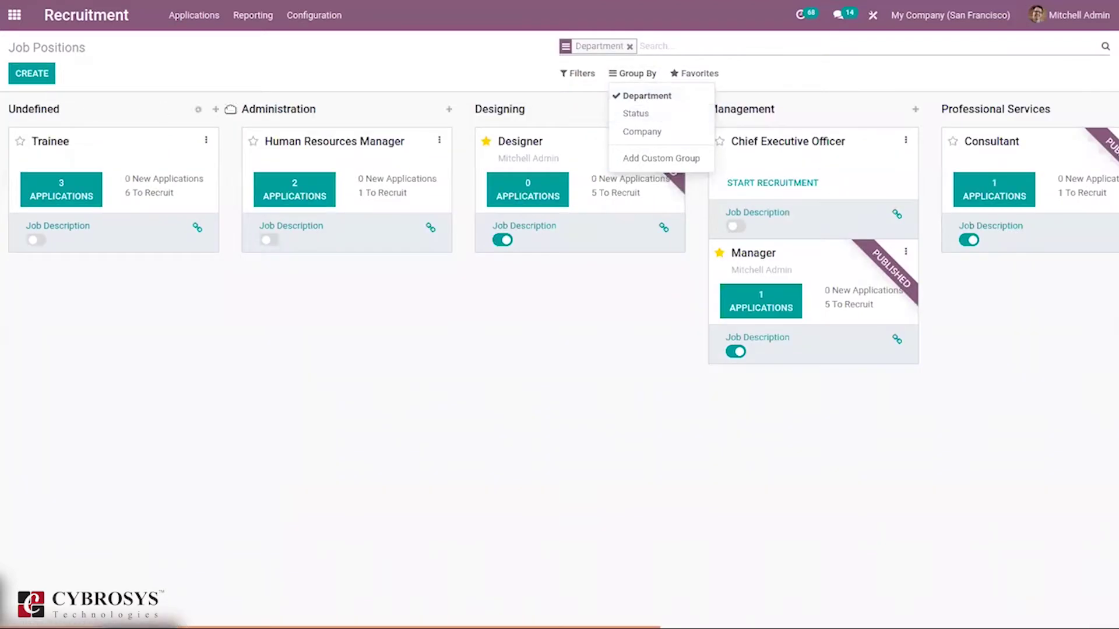
pyautogui.click(643, 100)
pyautogui.click(643, 112)
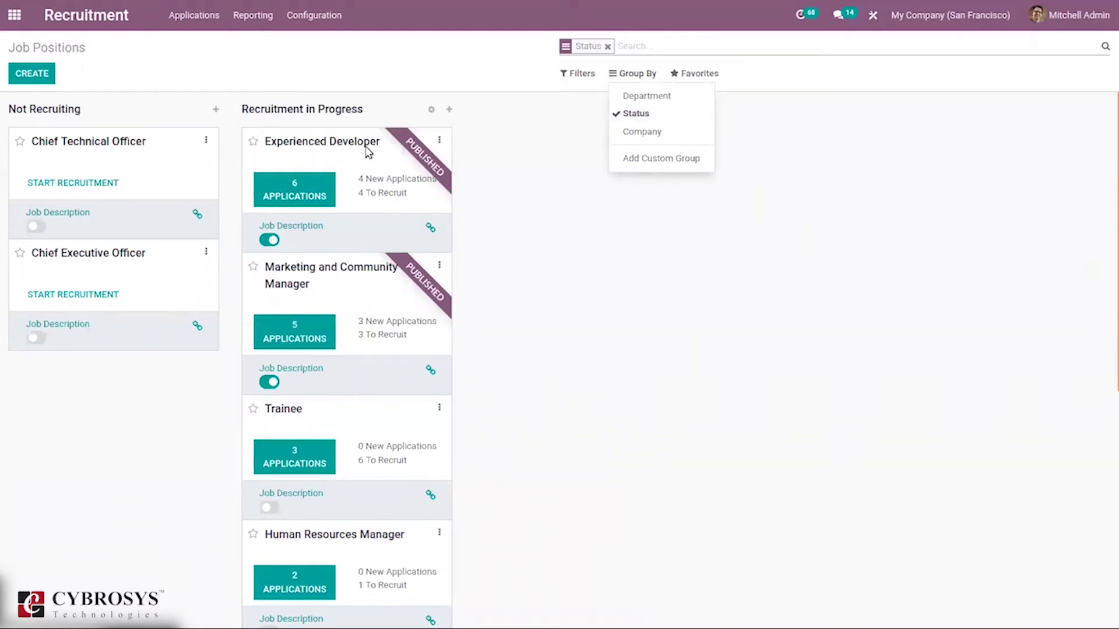
pyautogui.click(694, 134)
pyautogui.click(693, 134)
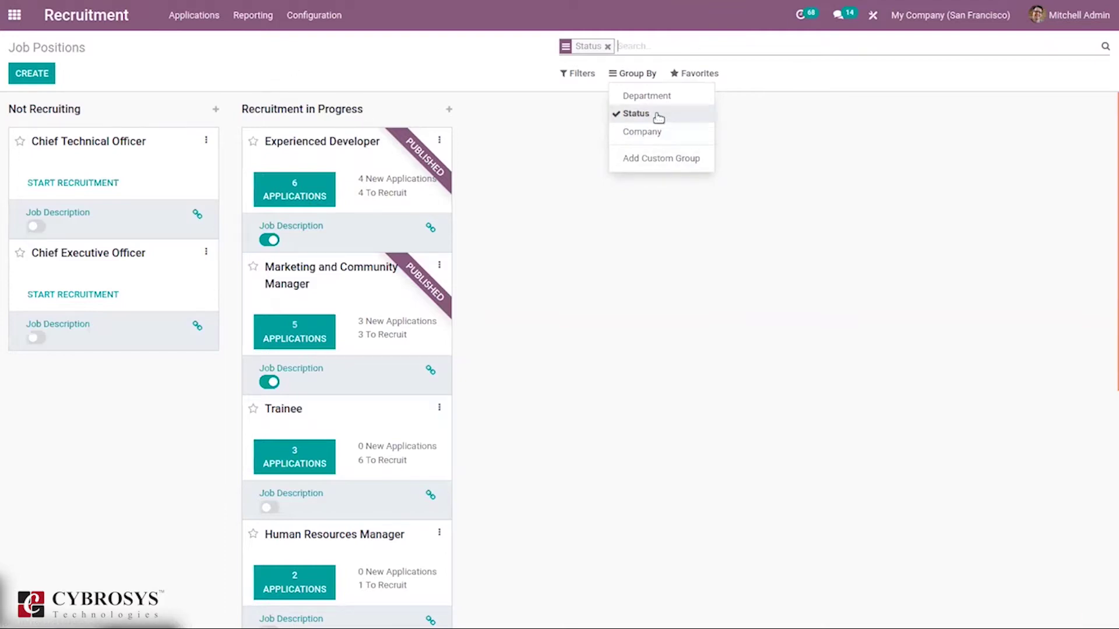
pyautogui.click(657, 113)
pyautogui.click(477, 75)
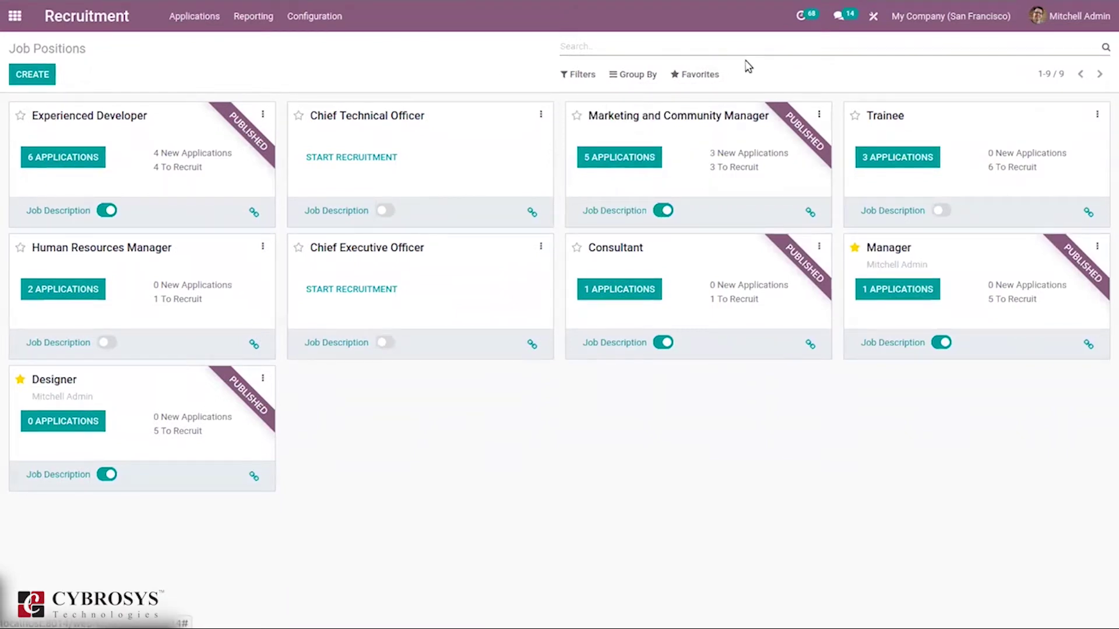
# Color the Marketing and Community Manager card red and check the card options of the Chief Technical Officer position
pyautogui.click(820, 115)
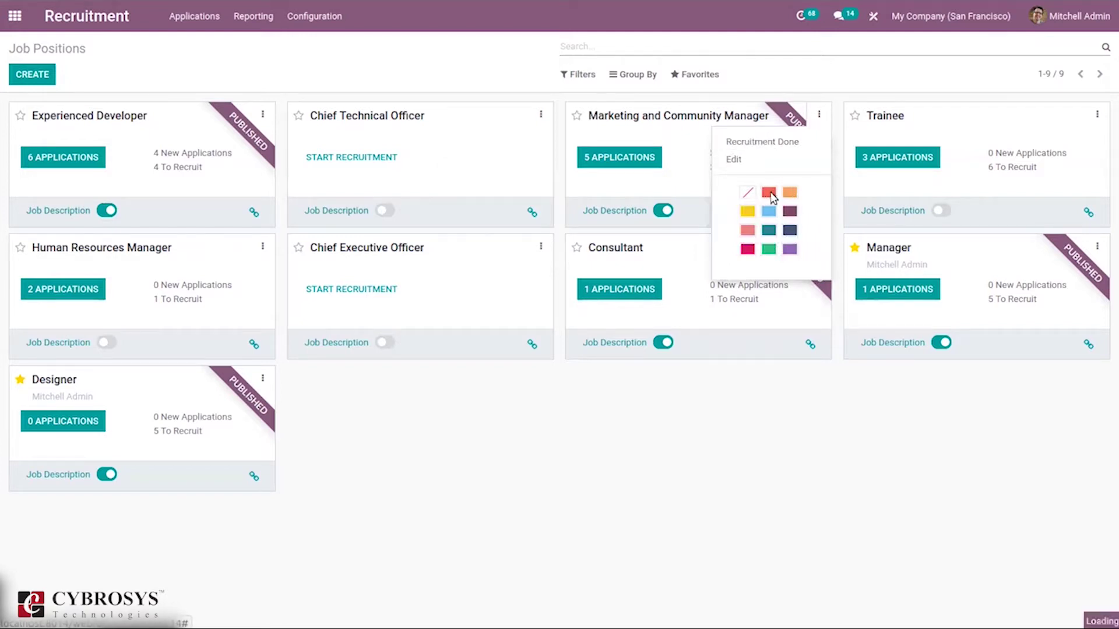
pyautogui.click(769, 193)
pyautogui.click(820, 115)
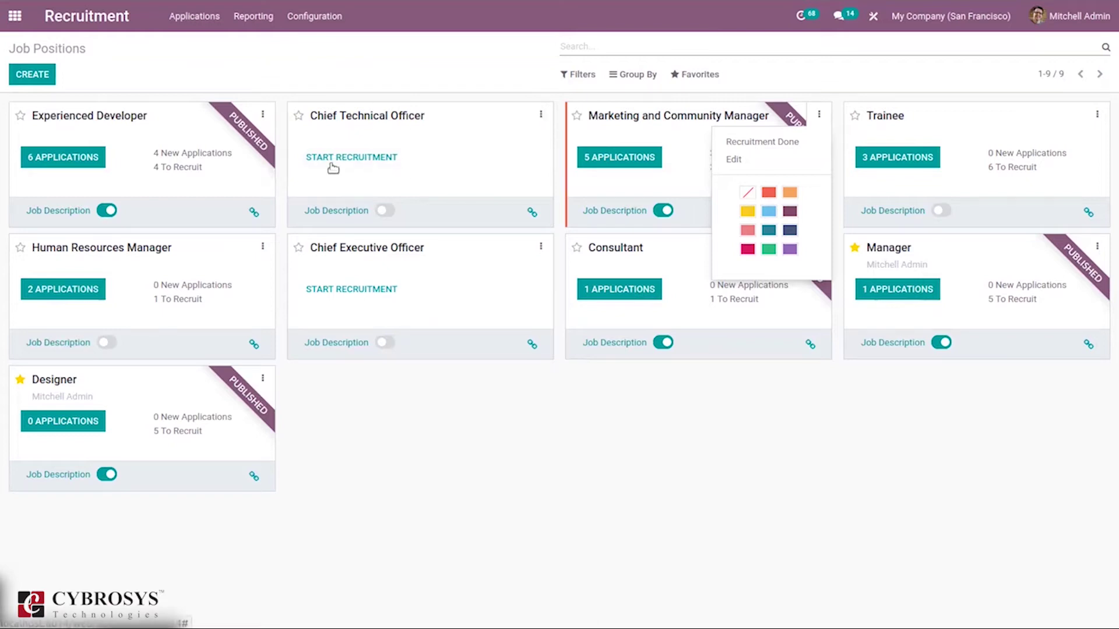
pyautogui.click(540, 115)
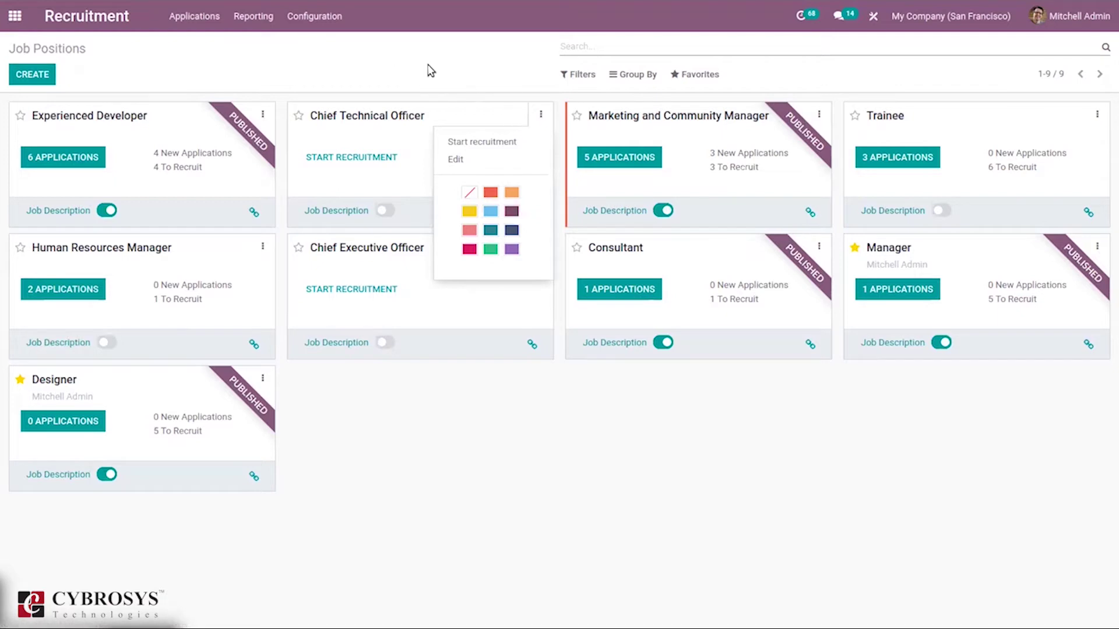
pyautogui.click(538, 114)
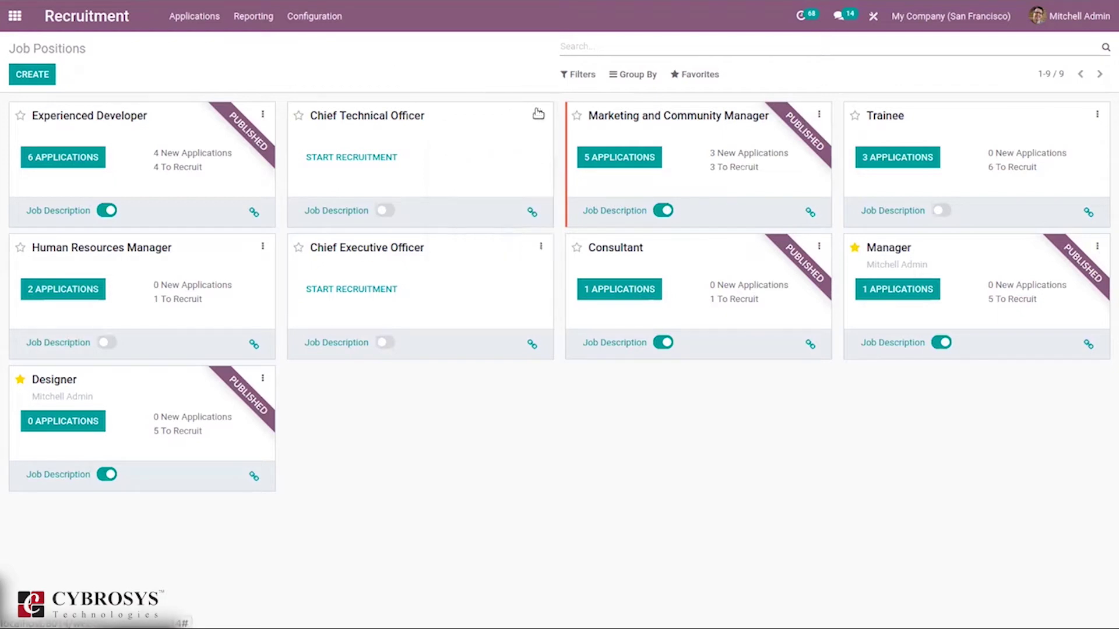
# Enable Interview Forms for the recruitment process in the Recruitment settings and save
pyautogui.click(292, 16)
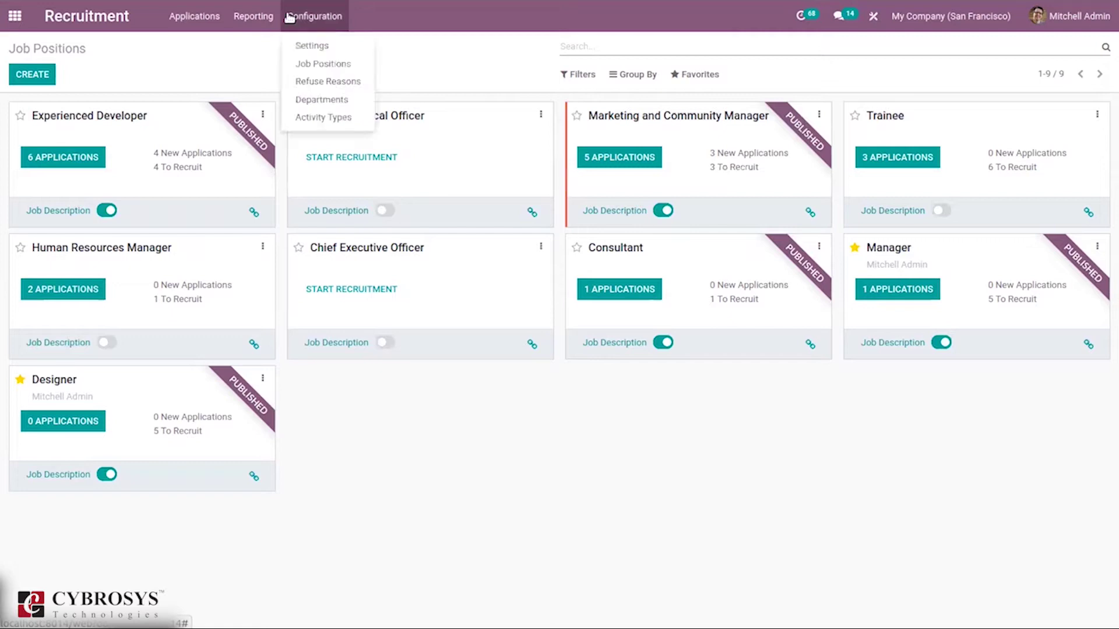
pyautogui.click(320, 43)
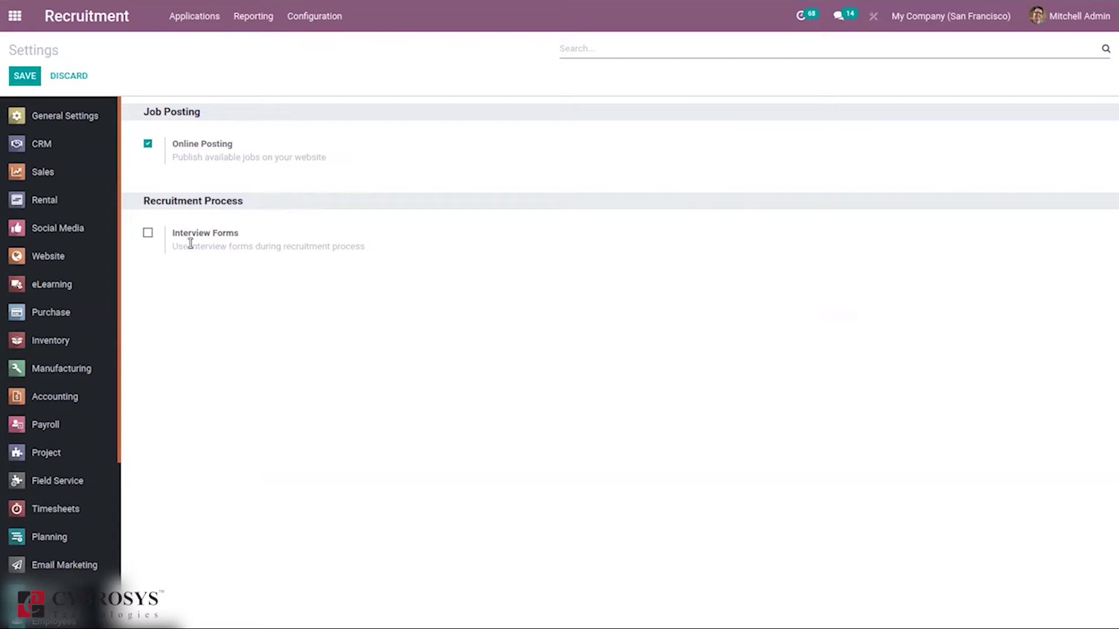
pyautogui.click(148, 235)
pyautogui.click(14, 79)
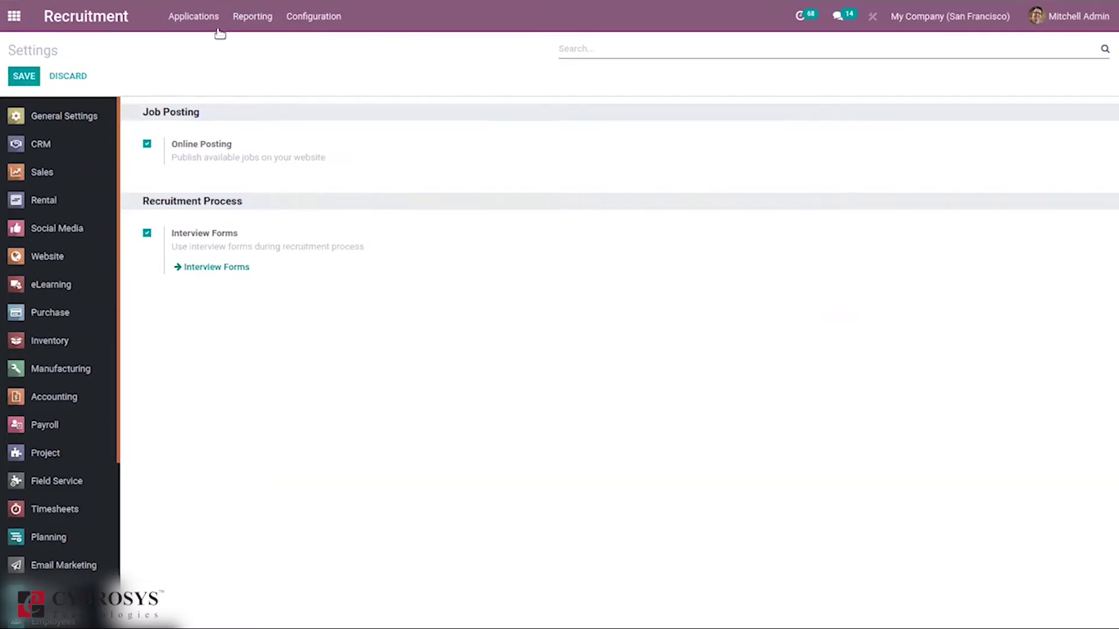
# Review the configured job positions list and the list of refuse reasons
pyautogui.click(320, 19)
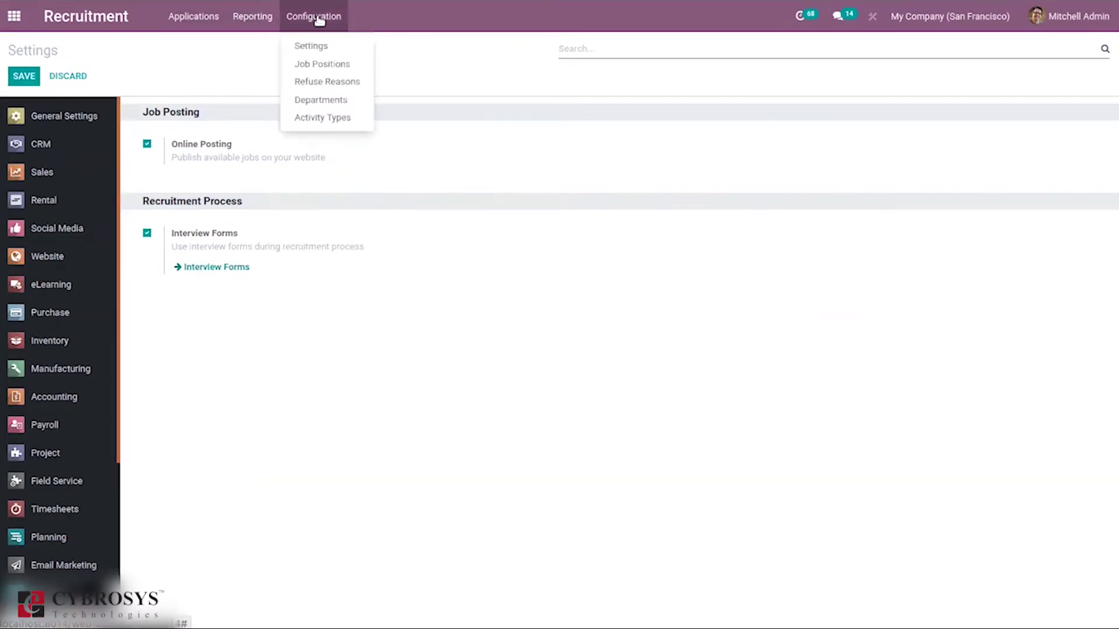
pyautogui.click(325, 65)
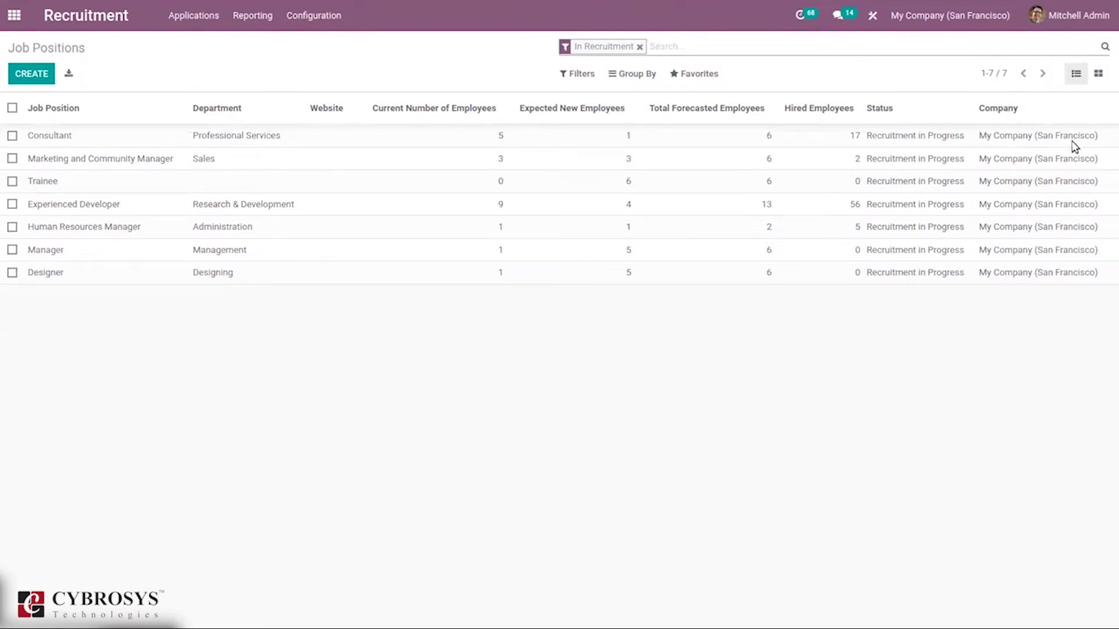
pyautogui.click(291, 17)
pyautogui.click(324, 85)
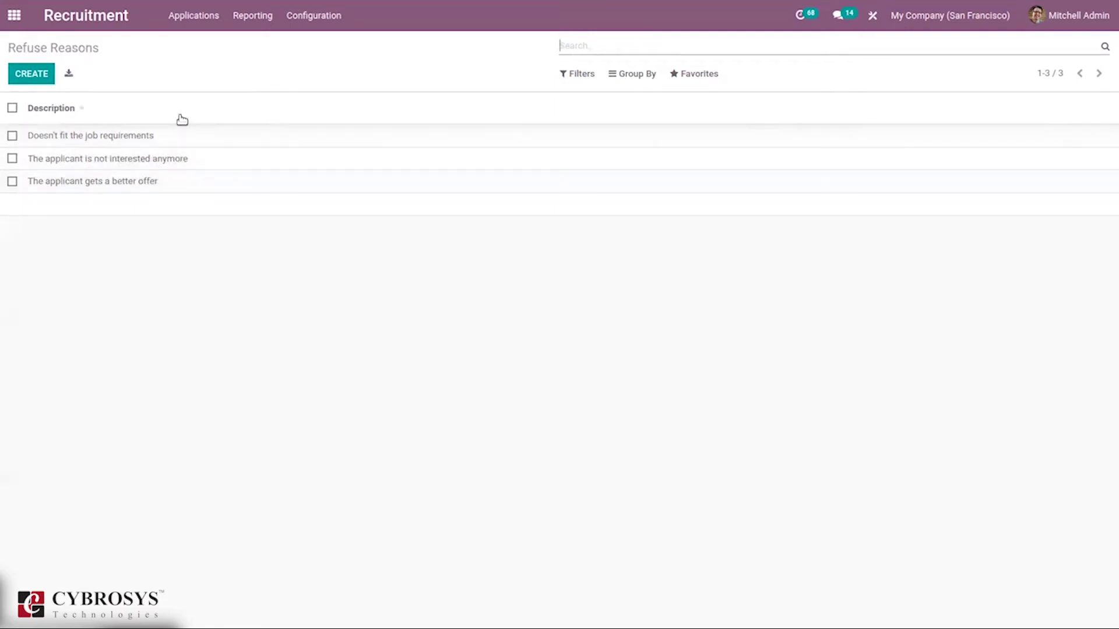
# Review the departments list and the activity types, including the details of the Email activity type
pyautogui.click(314, 17)
pyautogui.click(322, 97)
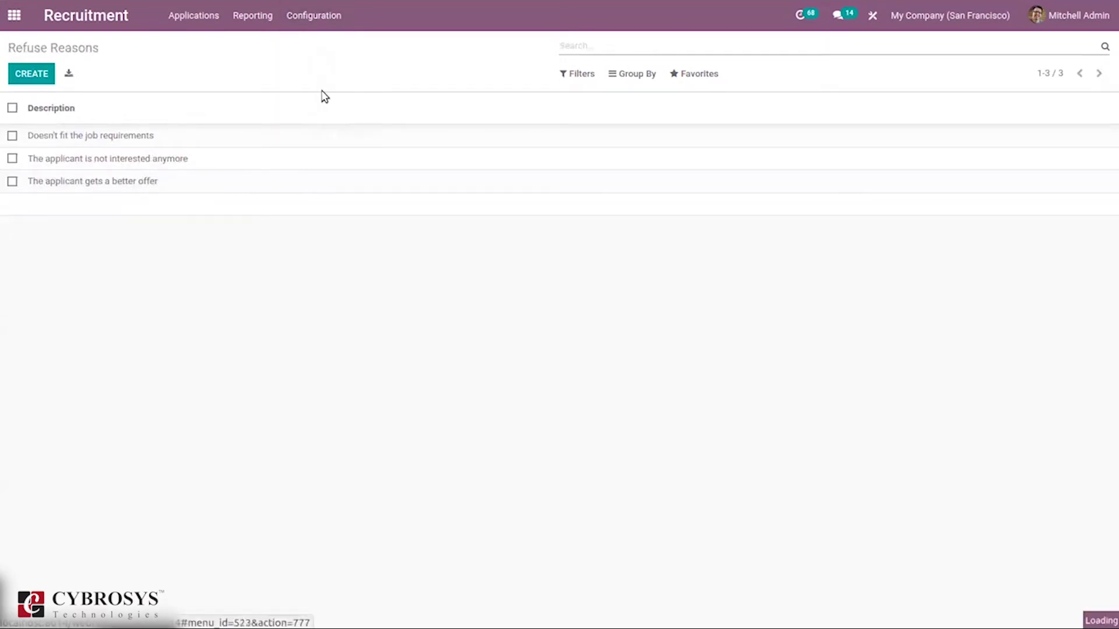
pyautogui.click(325, 18)
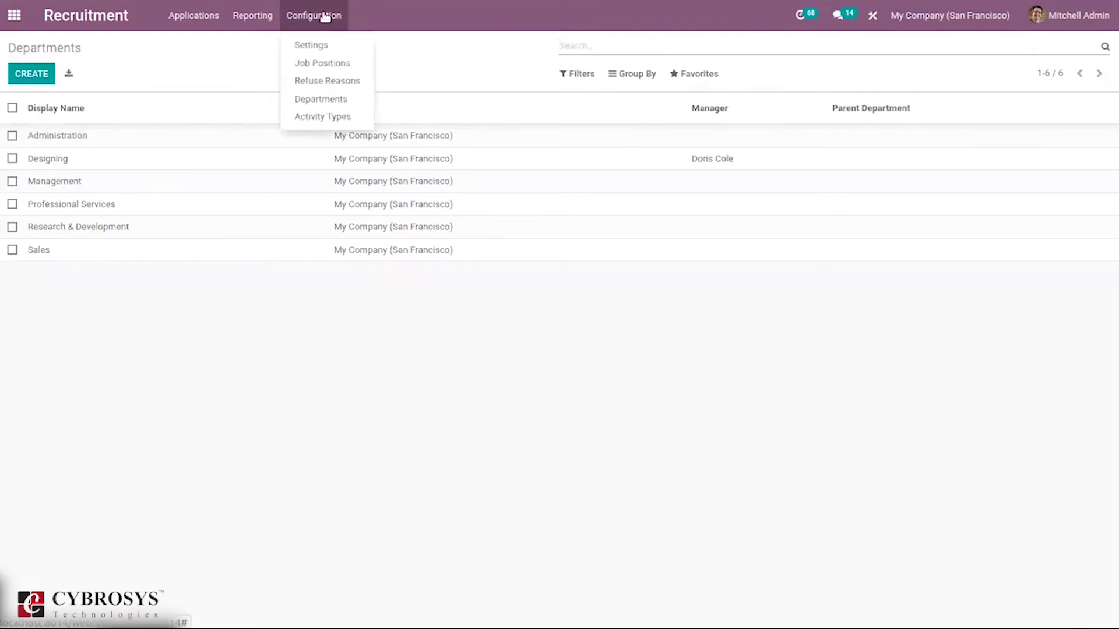
pyautogui.click(310, 118)
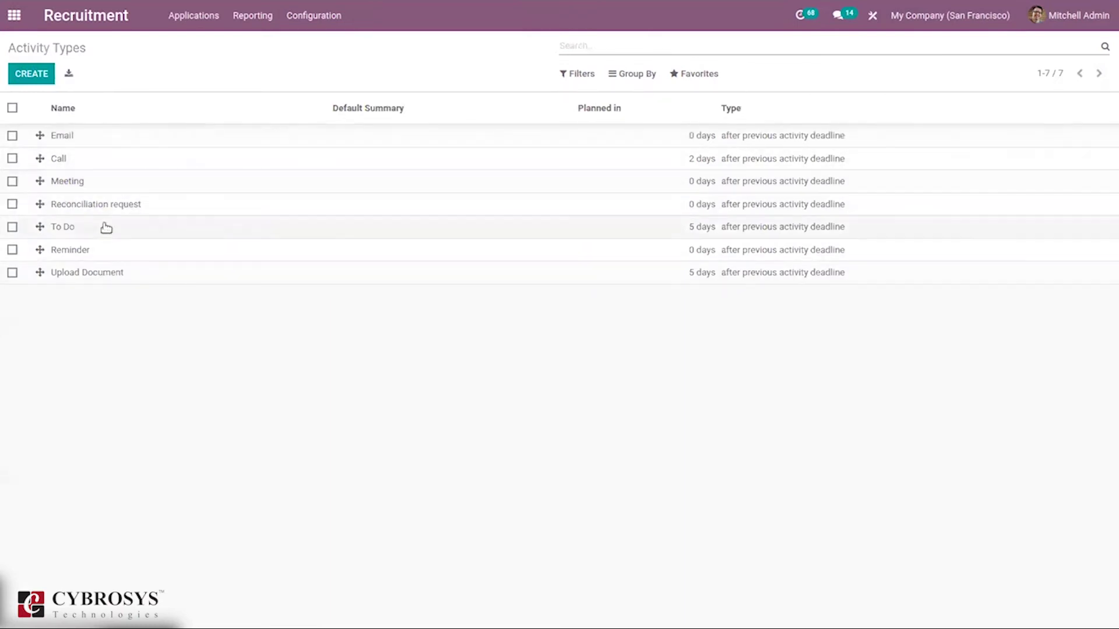
pyautogui.click(136, 145)
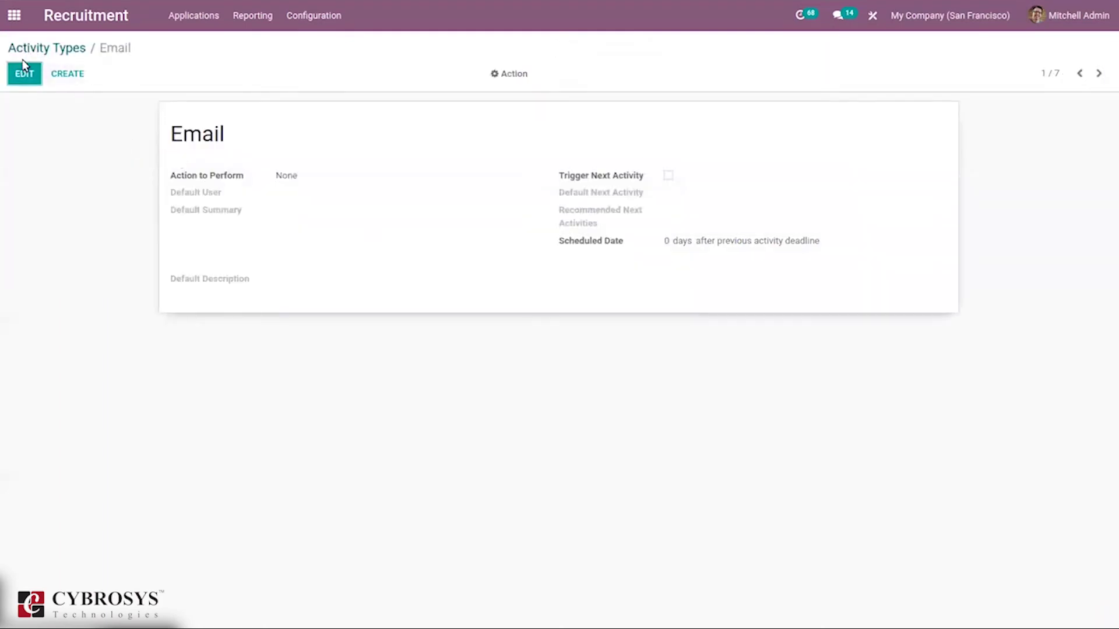
pyautogui.click(41, 51)
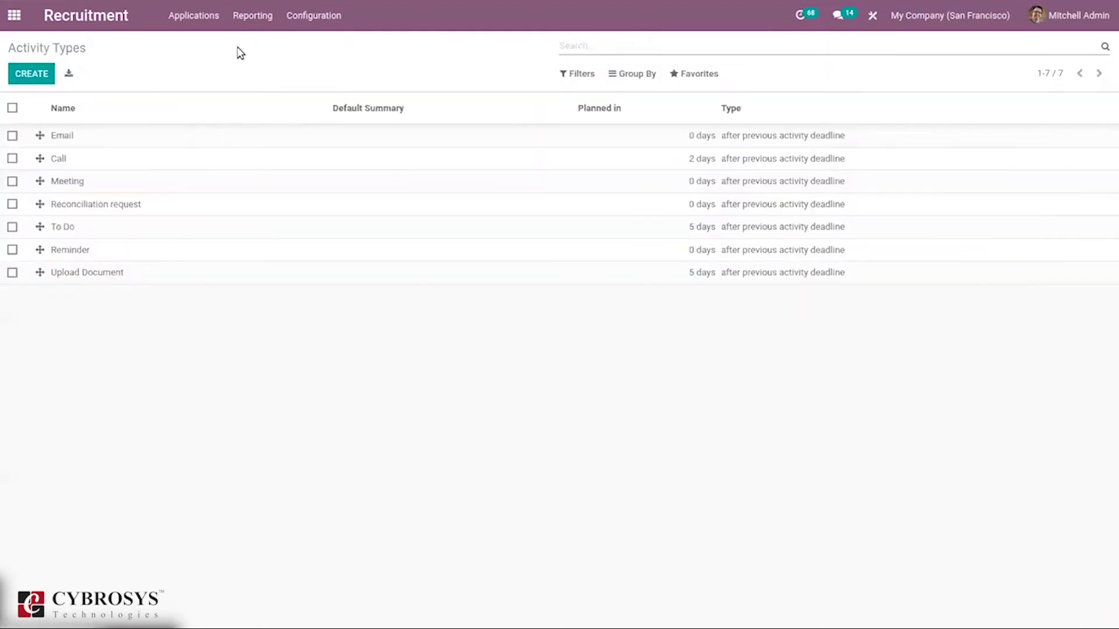
# Return to the applications overview organized by job positions
pyautogui.click(301, 25)
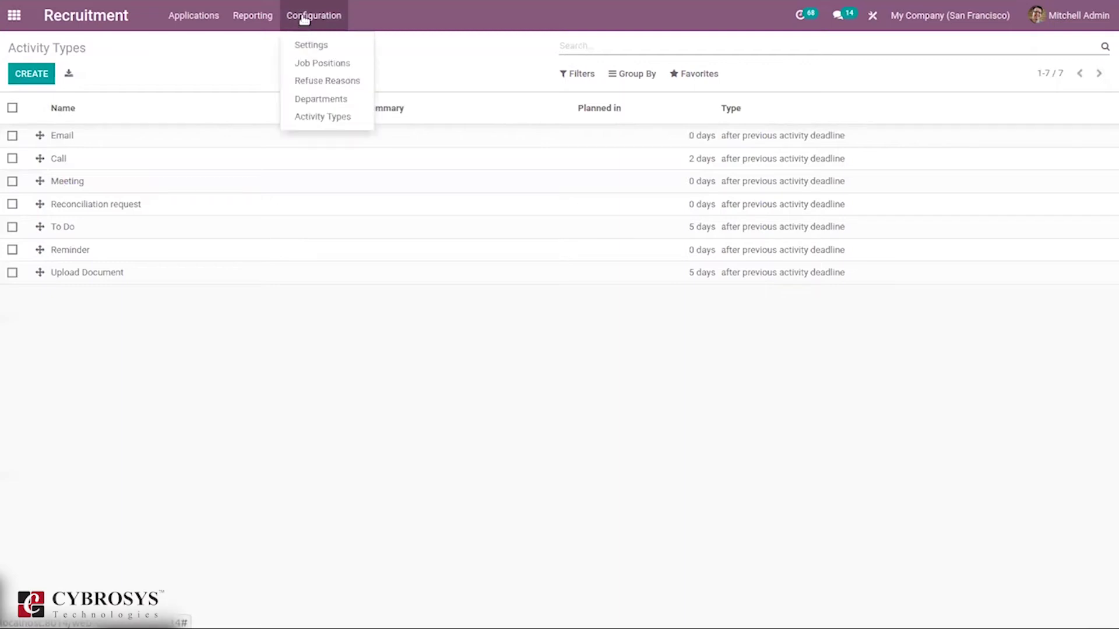
pyautogui.click(203, 18)
pyautogui.click(204, 19)
pyautogui.moveTo(182, 13)
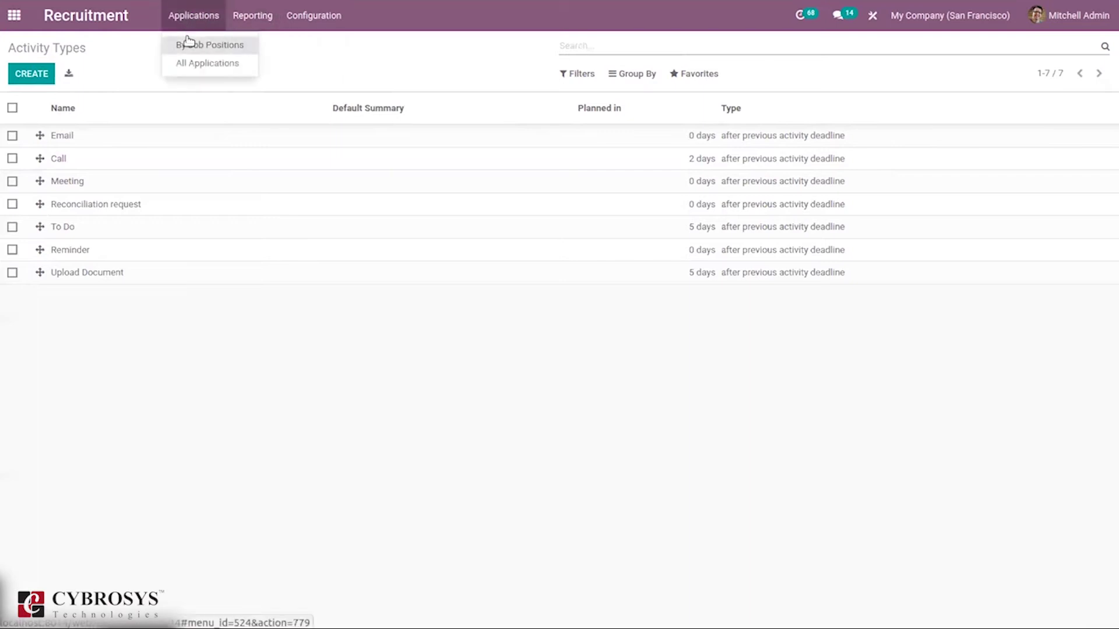
pyautogui.click(185, 44)
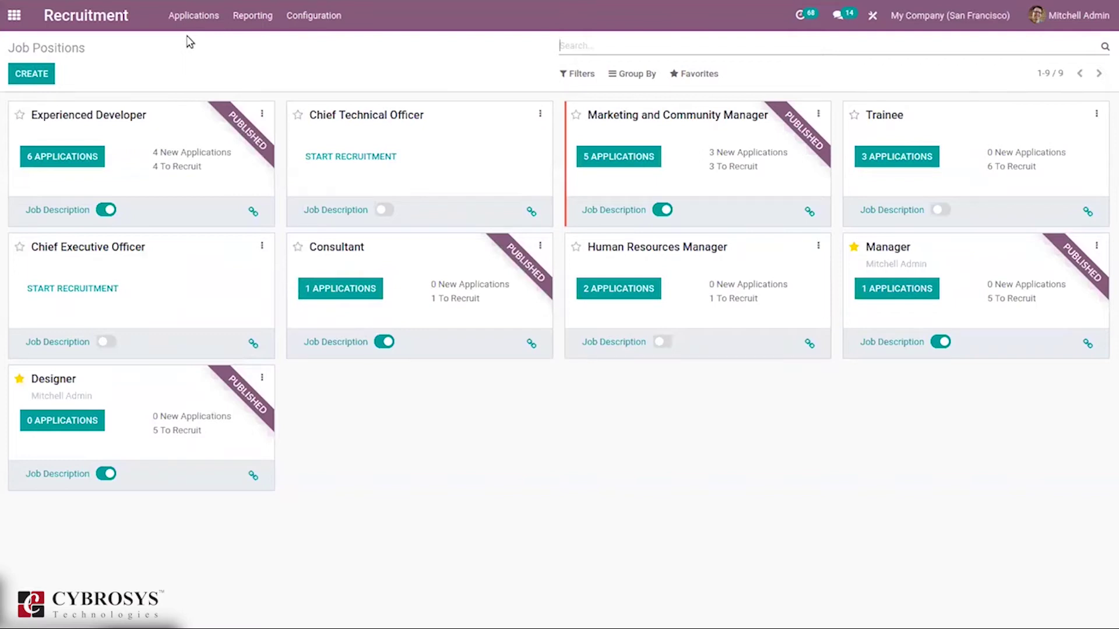
pyautogui.click(250, 15)
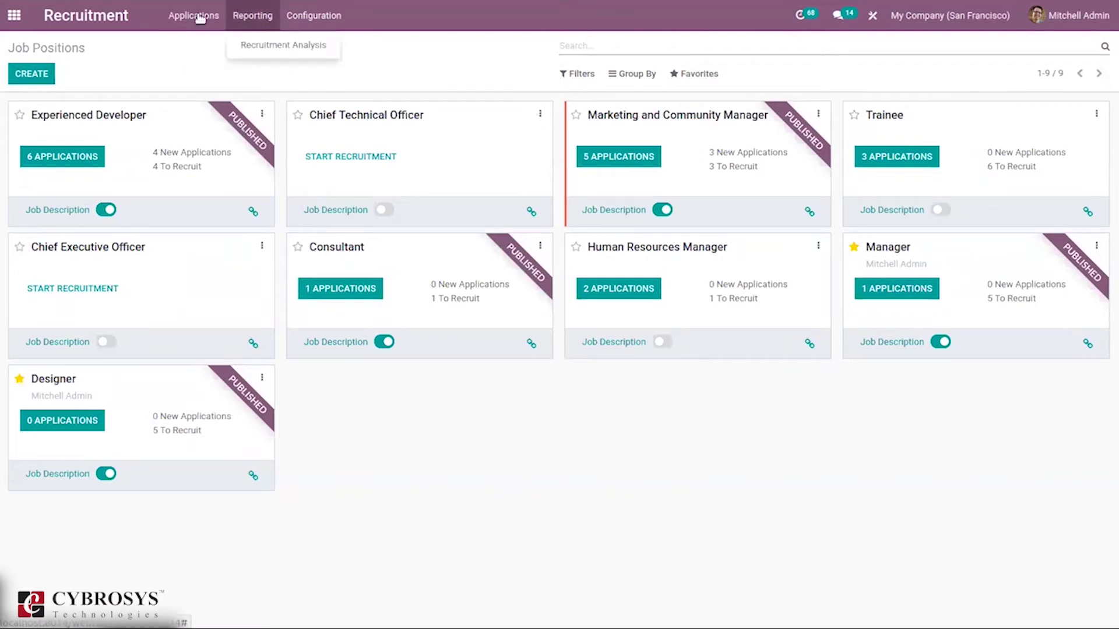
pyautogui.moveTo(176, 14)
pyautogui.click(142, 50)
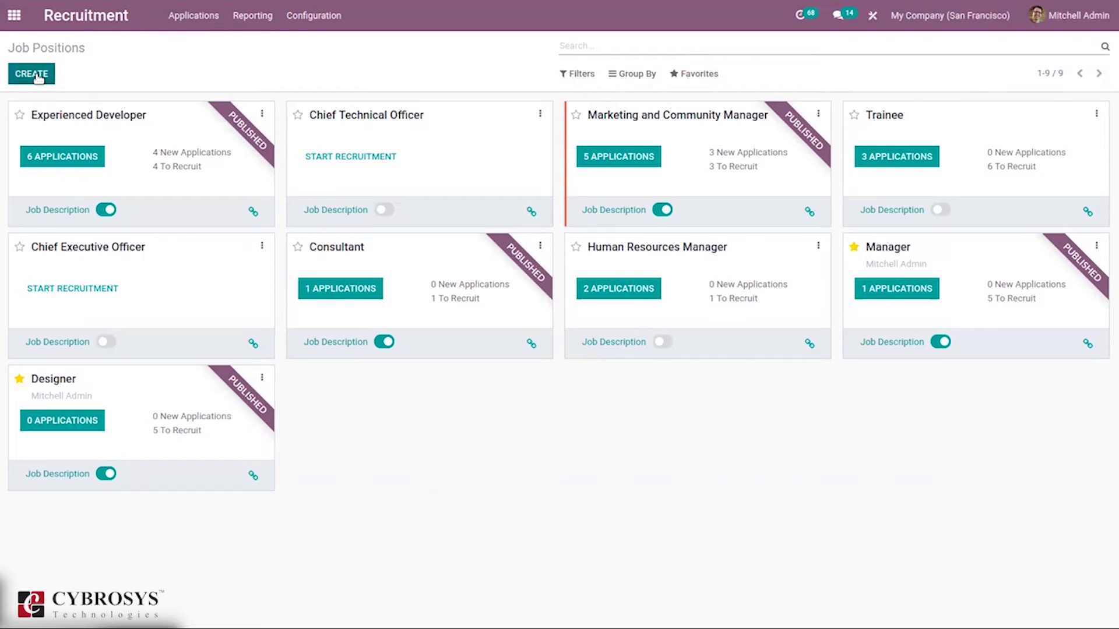
# Create a new job position named Content Writer
pyautogui.click(36, 75)
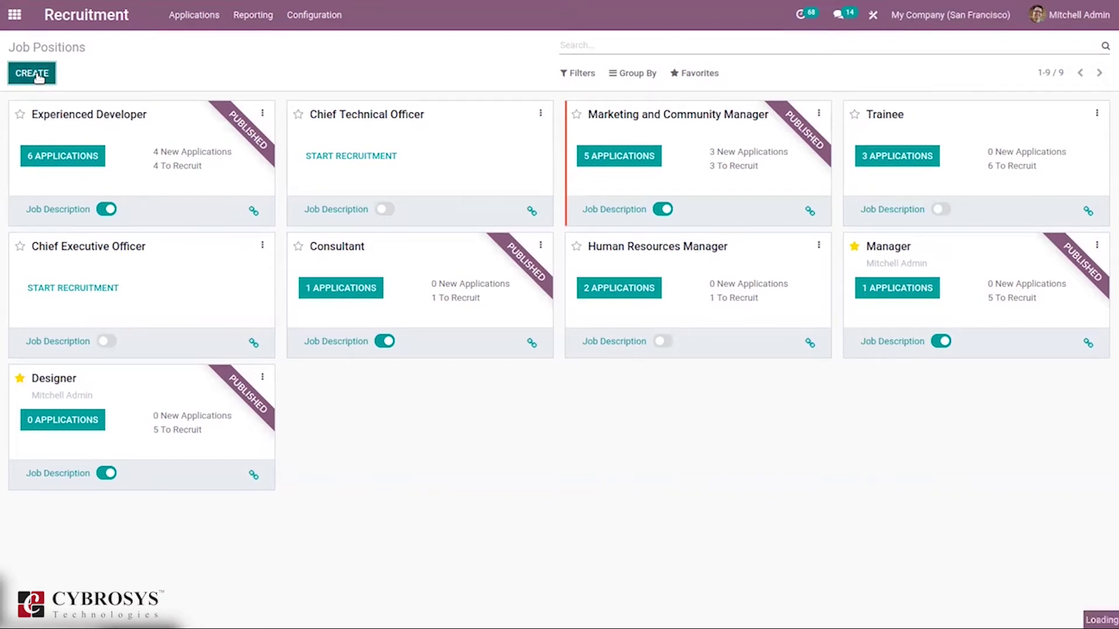
pyautogui.write('Content Wr')
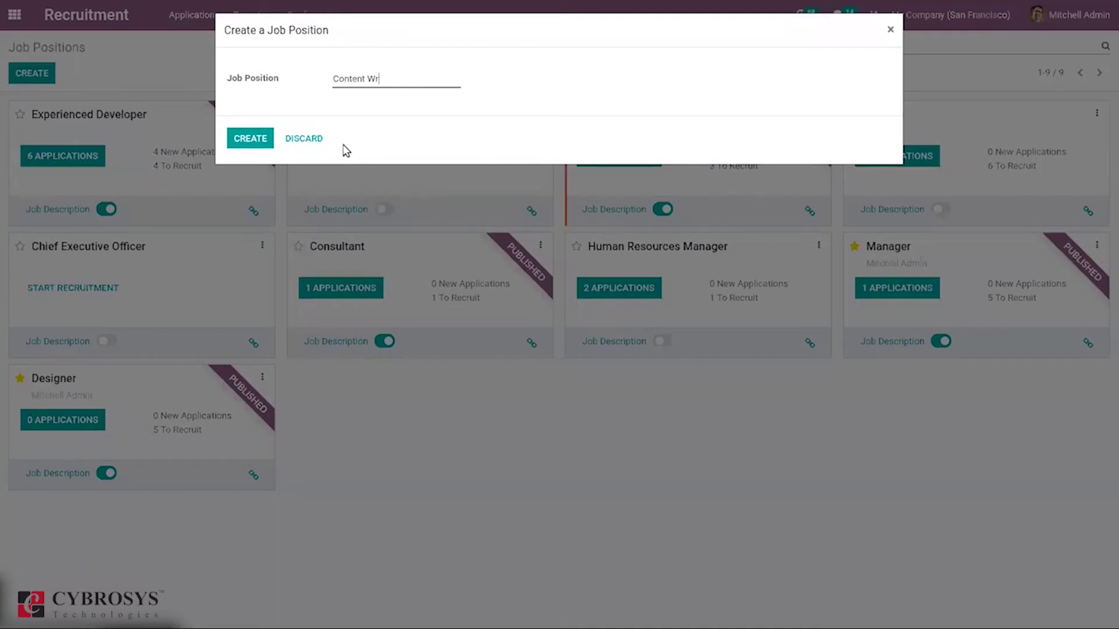
pyautogui.click(252, 131)
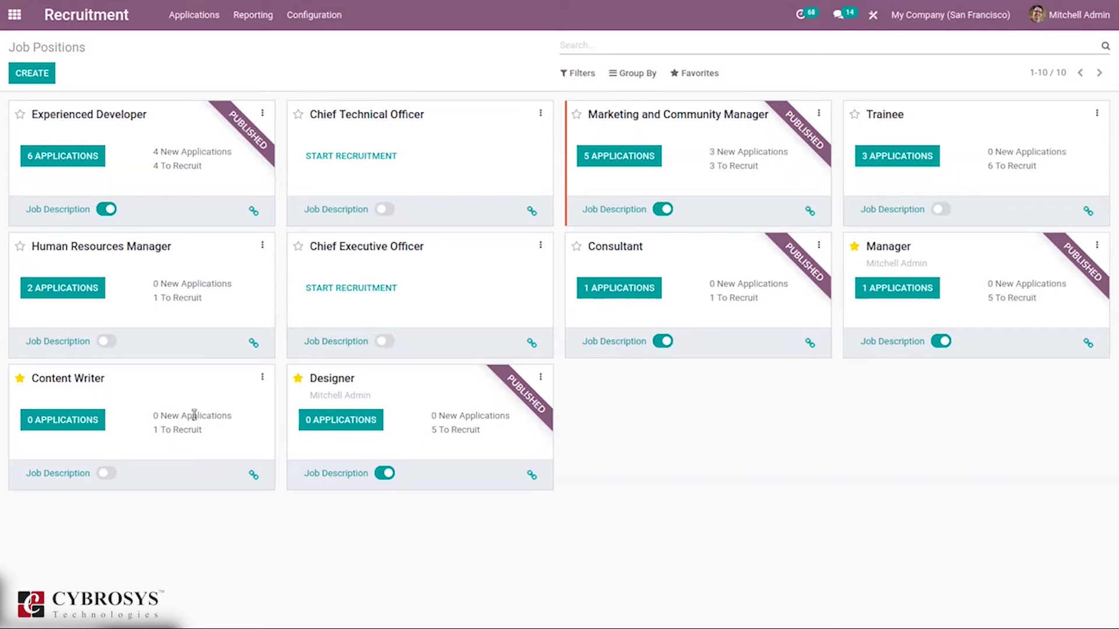
# Mark the Content Writer job position card with the red colour
pyautogui.click(107, 474)
pyautogui.click(107, 474)
pyautogui.click(263, 377)
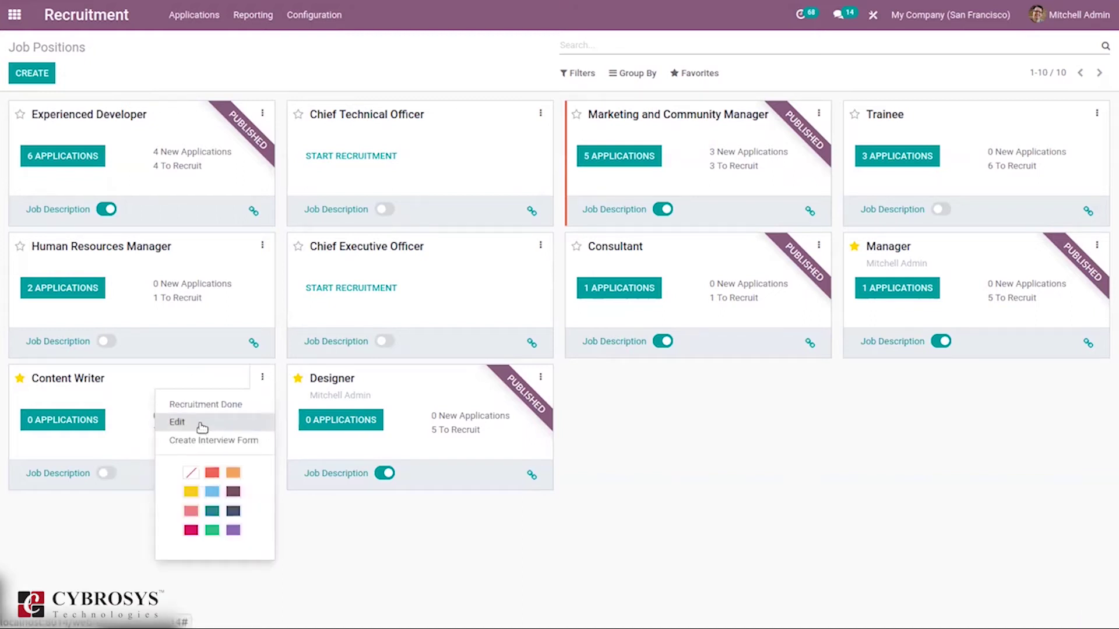
pyautogui.click(213, 474)
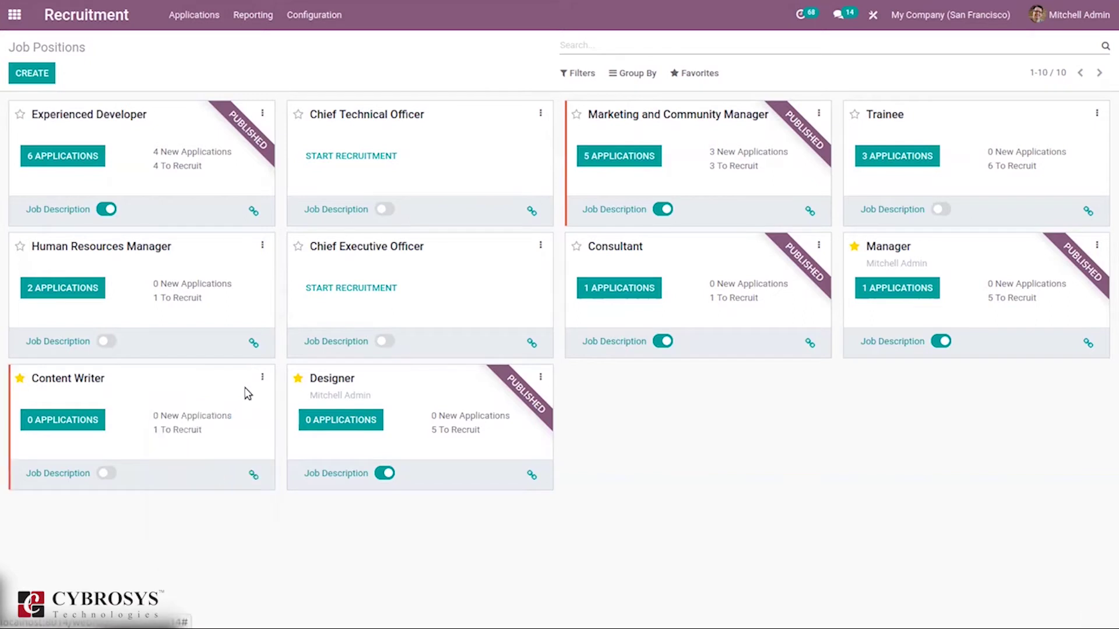
# Create an interview form for the Content Writer position, review its description and options including the access mode choices, and save it
pyautogui.click(263, 377)
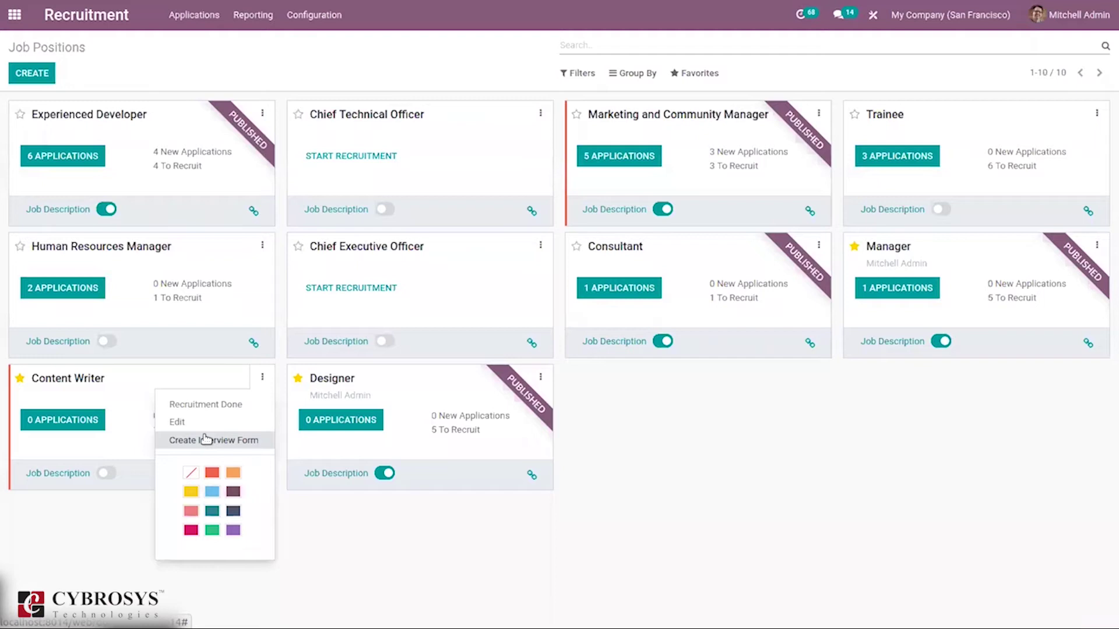
pyautogui.click(213, 441)
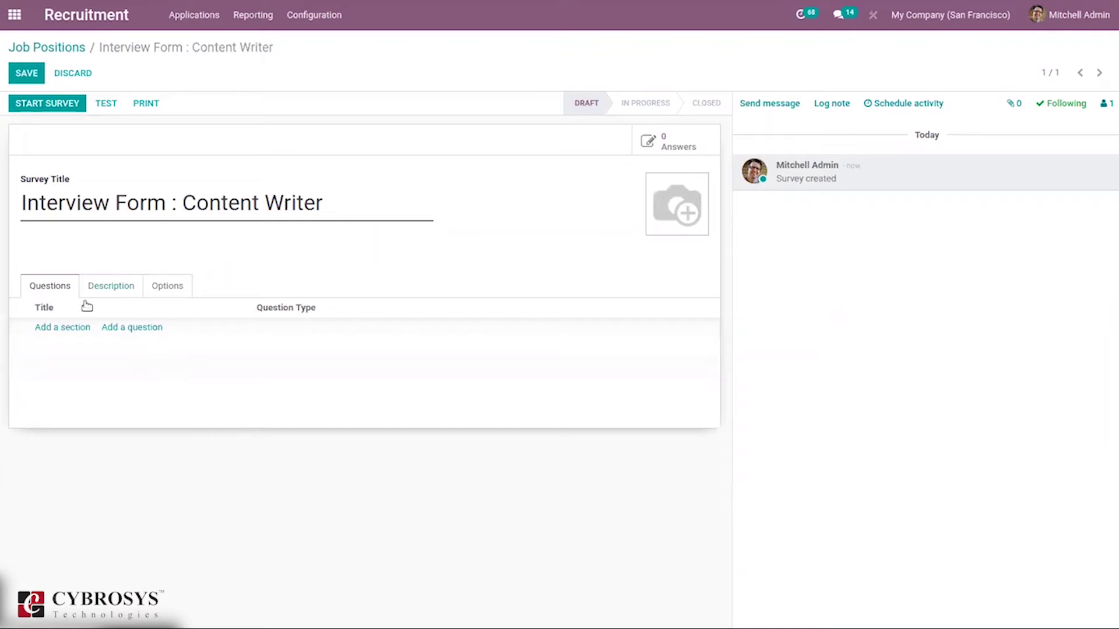
pyautogui.click(114, 286)
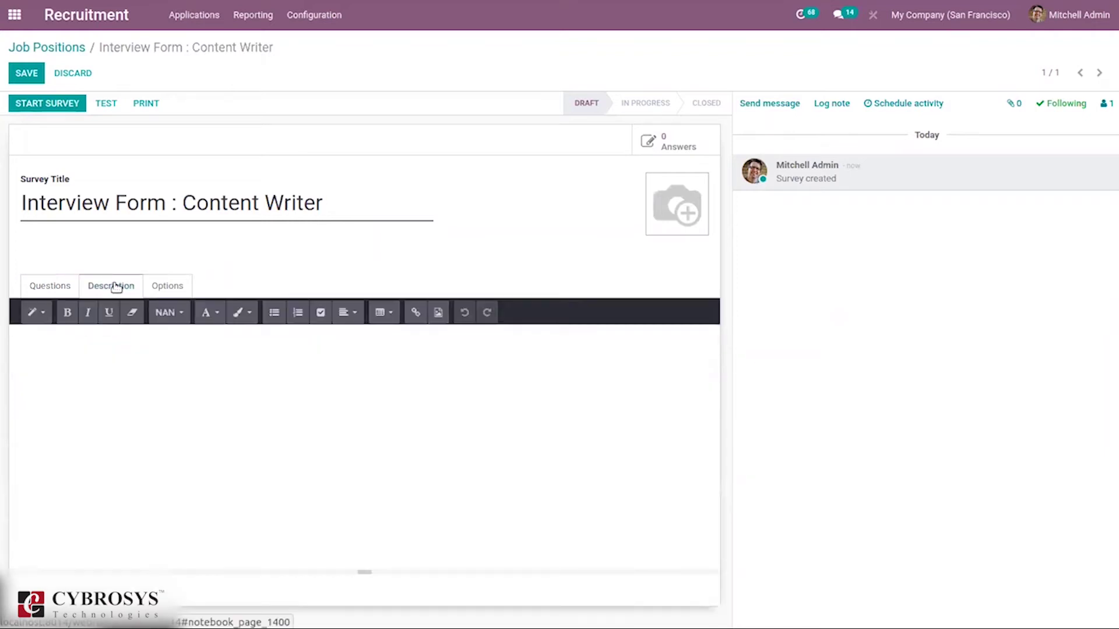
pyautogui.click(164, 286)
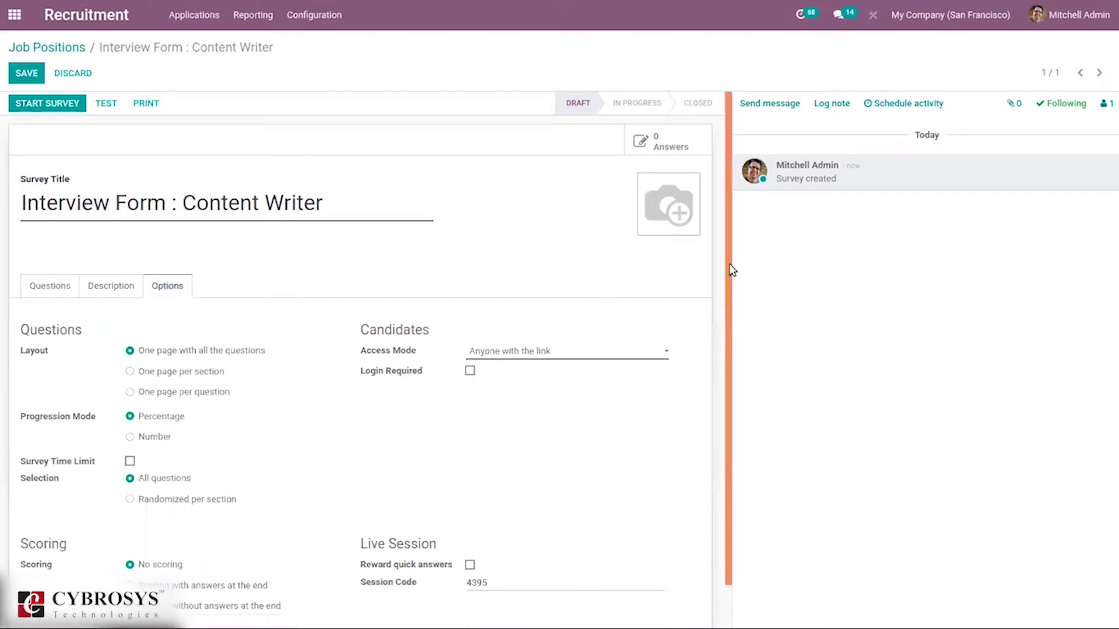
pyautogui.moveTo(729, 264); pyautogui.dragTo(739, 387)
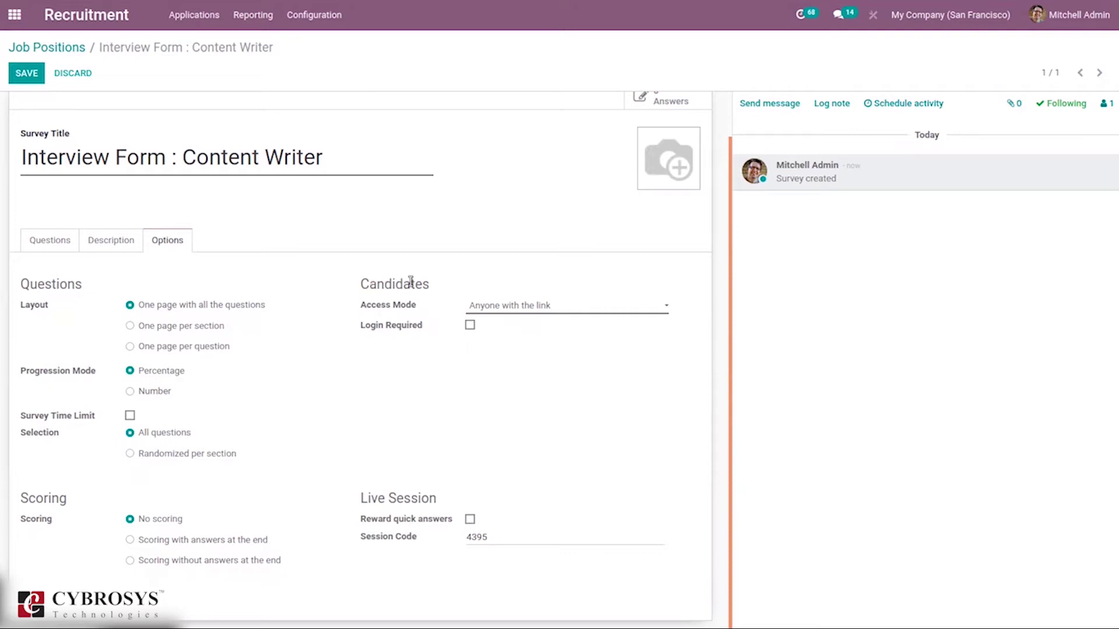
pyautogui.click(494, 307)
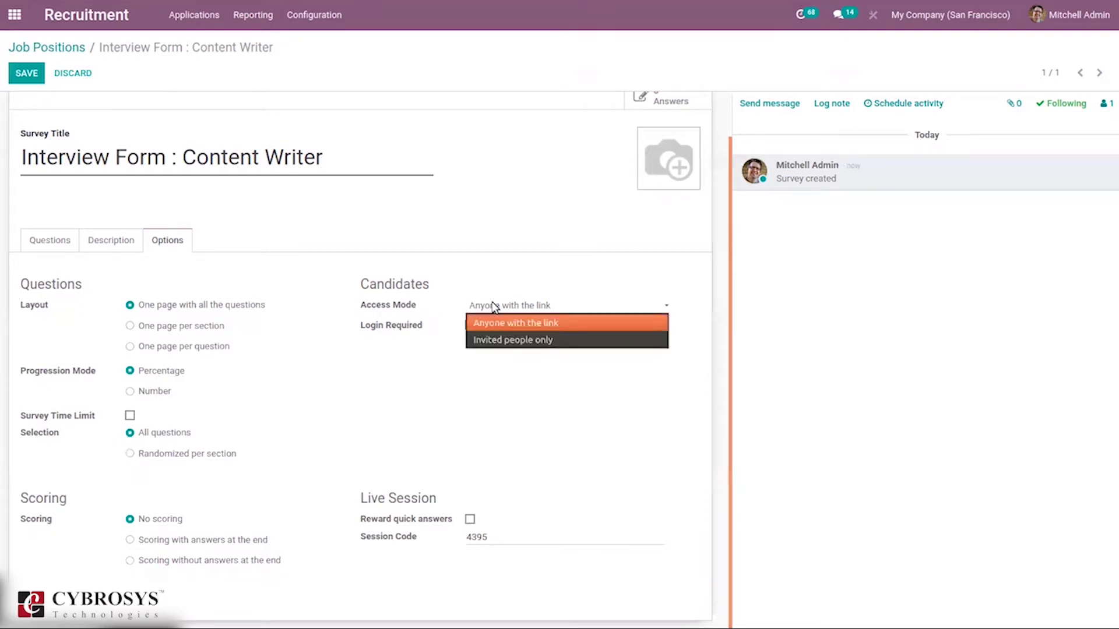
pyautogui.click(478, 375)
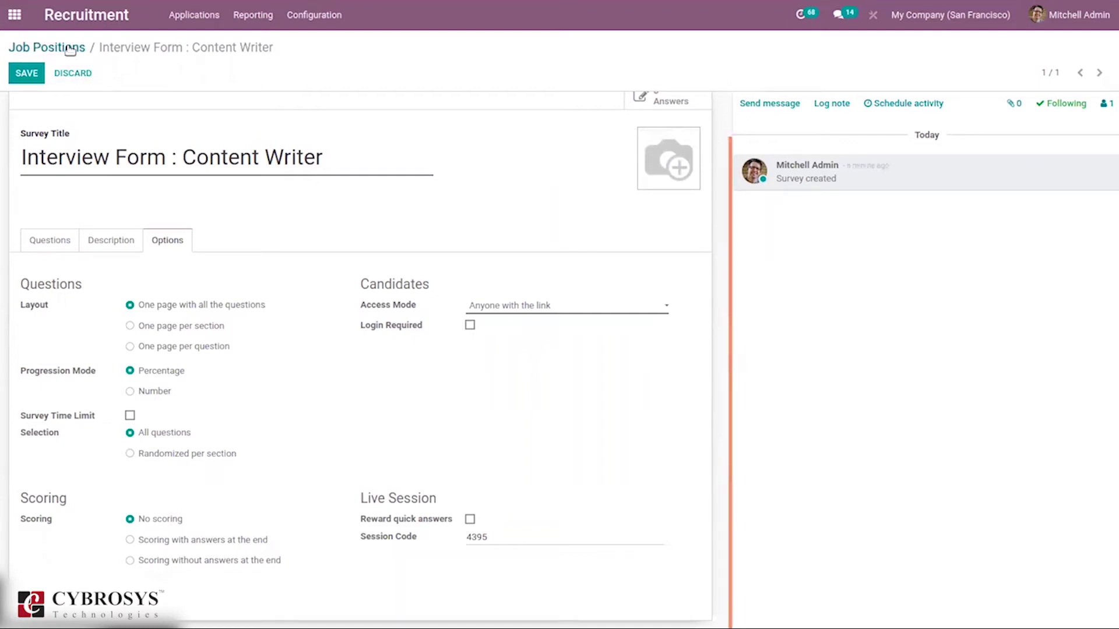
pyautogui.click(27, 82)
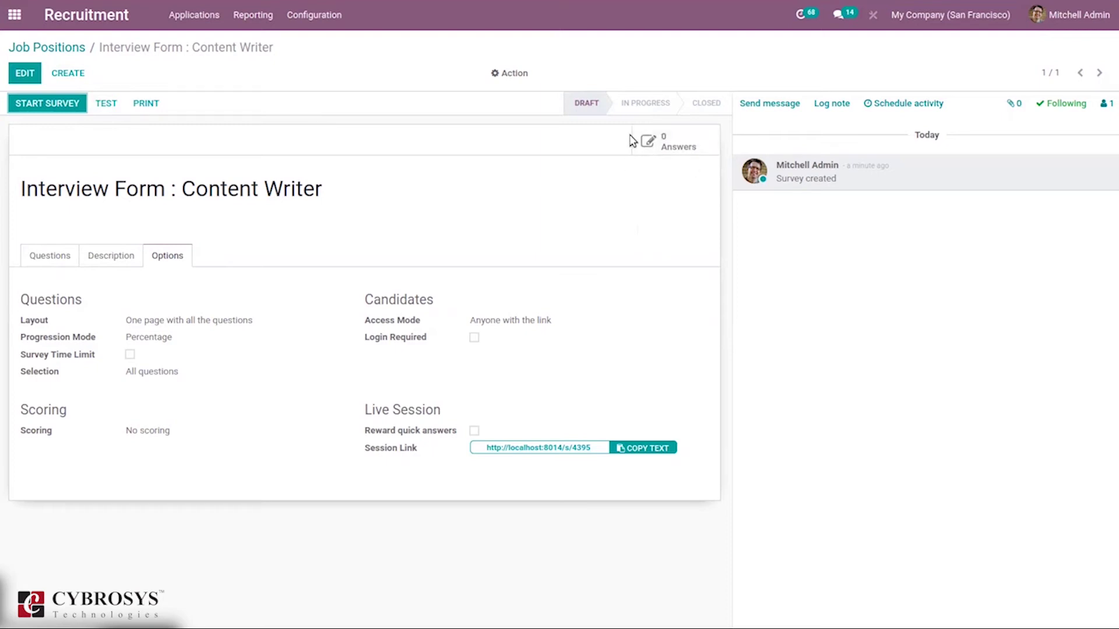
# Edit the Content Writer position's recruitment details, setting 5 expected new employees and the administrator as recruiter
pyautogui.click(68, 49)
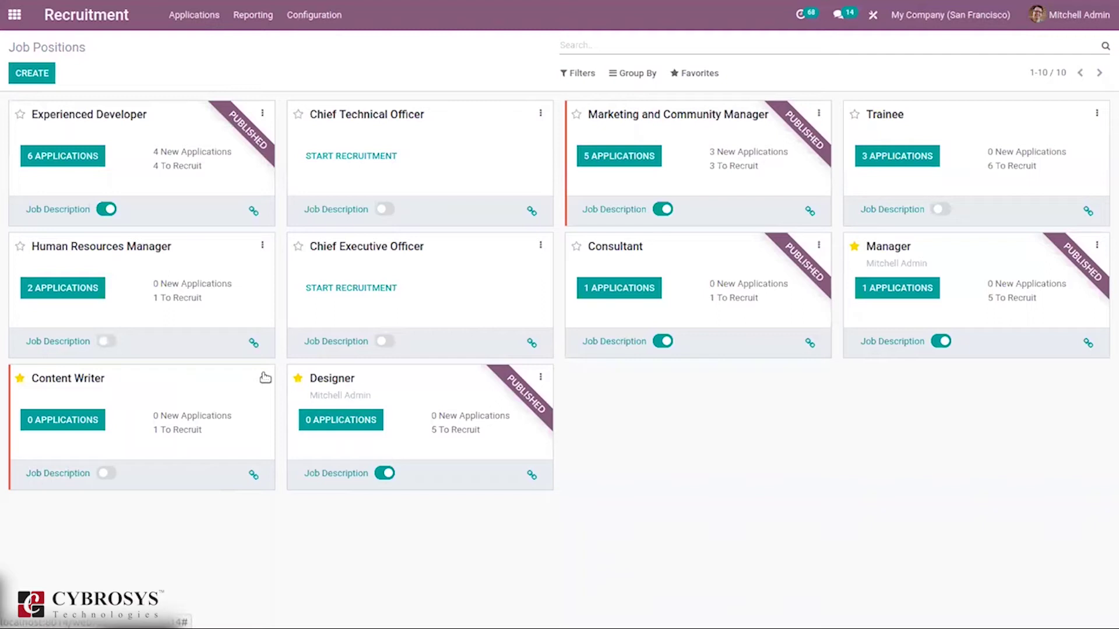
pyautogui.click(263, 377)
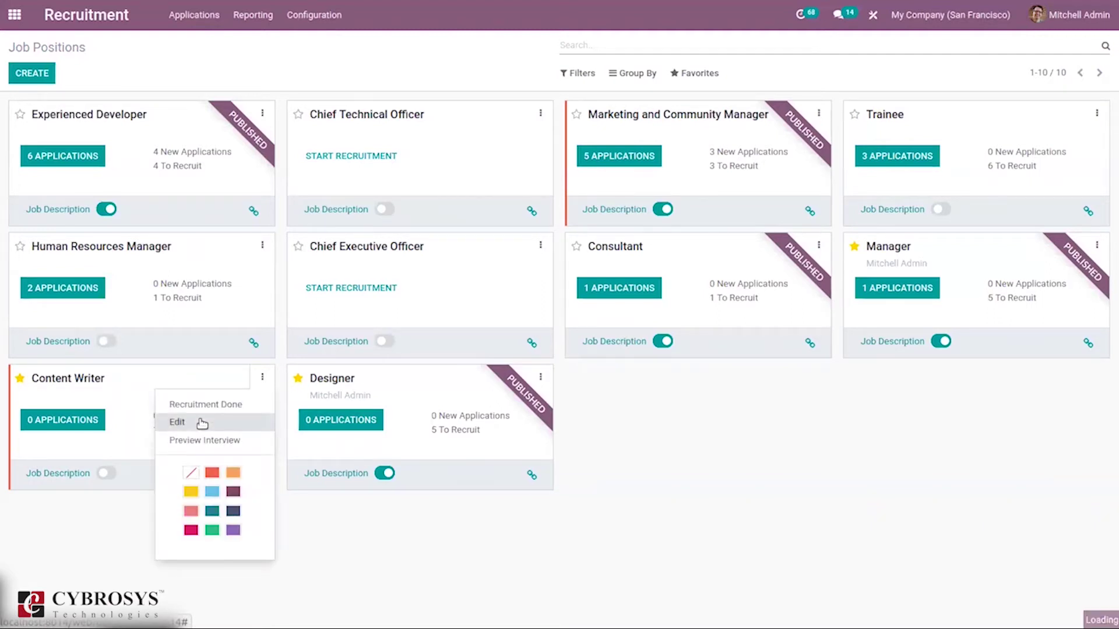
pyautogui.click(202, 423)
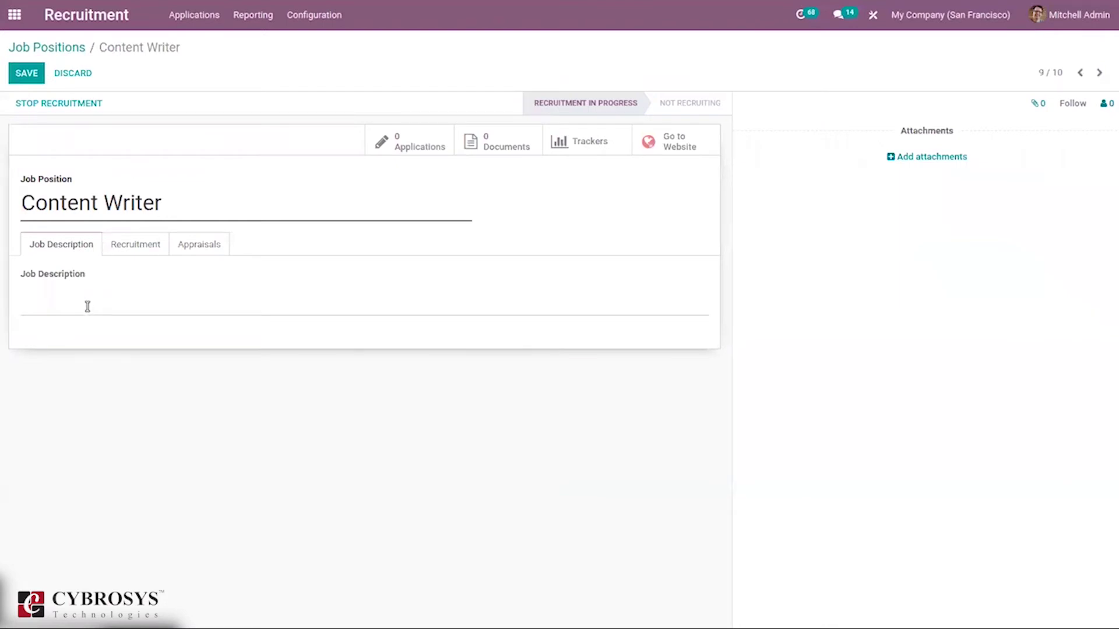
pyautogui.click(137, 245)
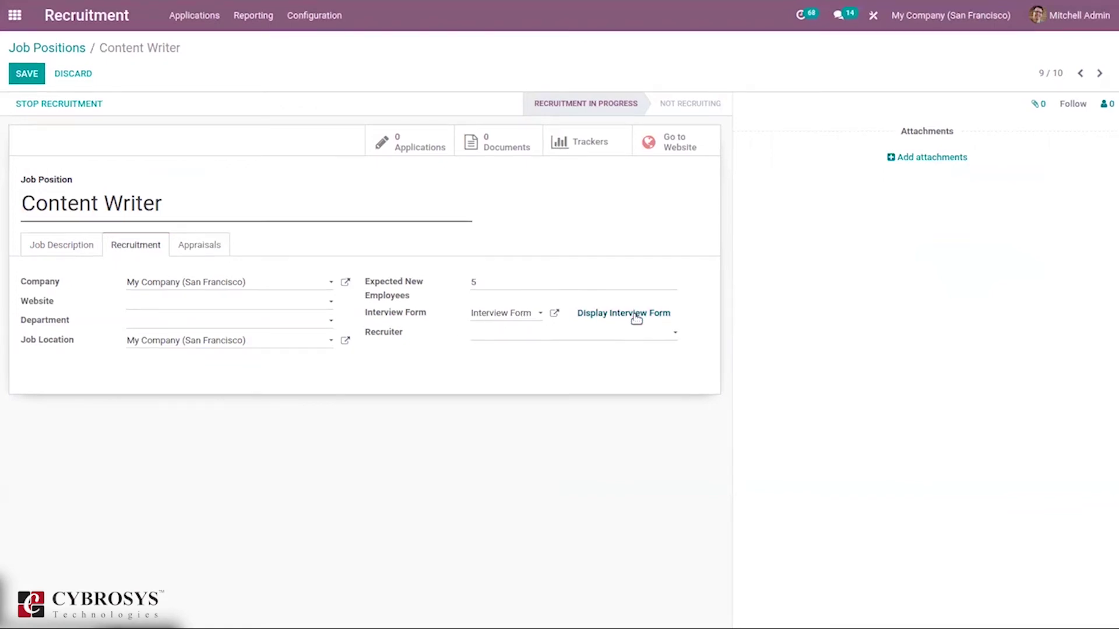
pyautogui.click(569, 333)
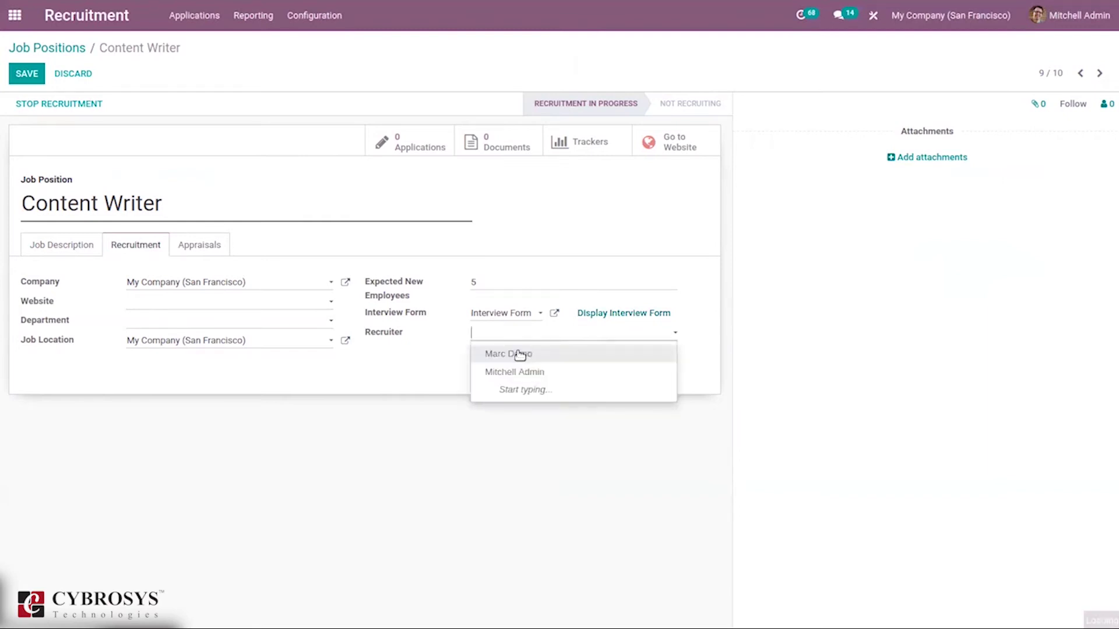
pyautogui.click(515, 371)
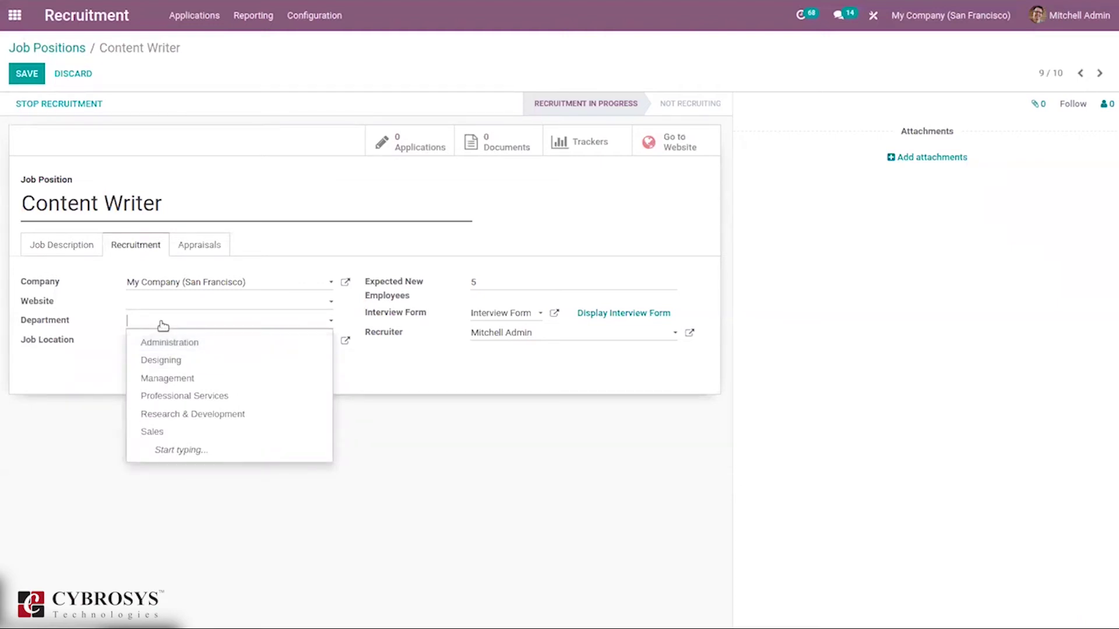
# Assign a new Content Writing department to the position, check the appraisal templates, and save the record
pyautogui.write('Conten')
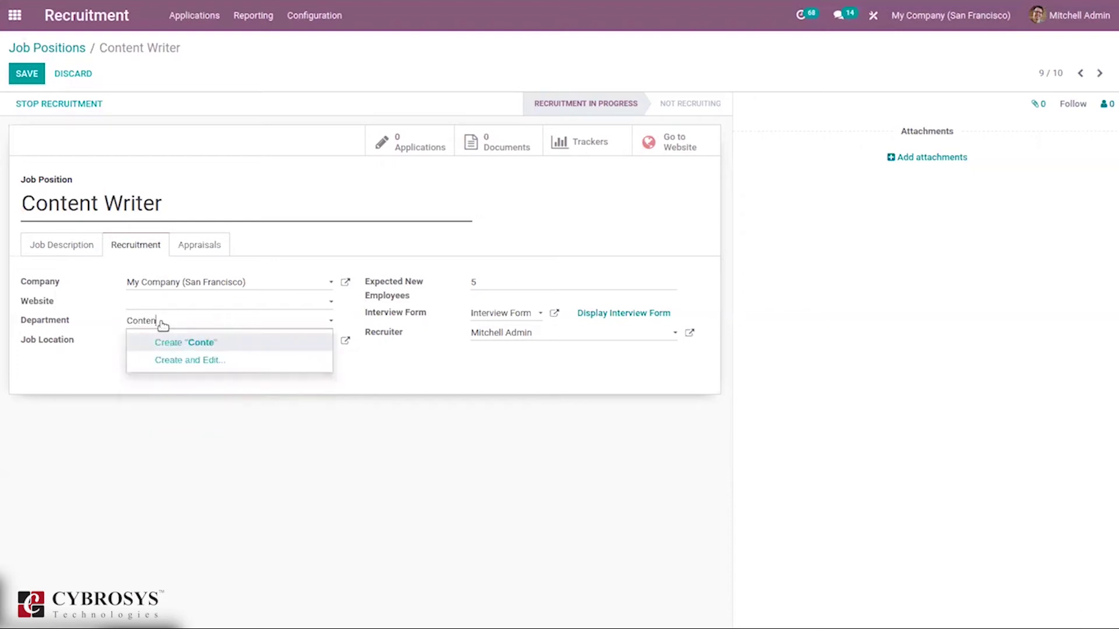
pyautogui.write('t Writing')
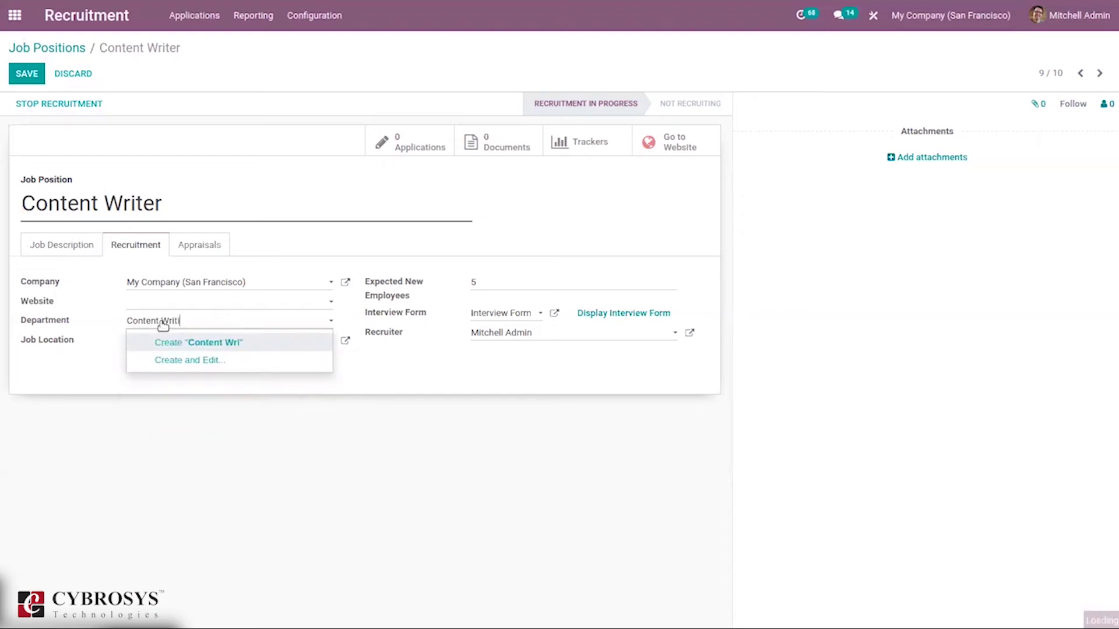
pyautogui.click(201, 342)
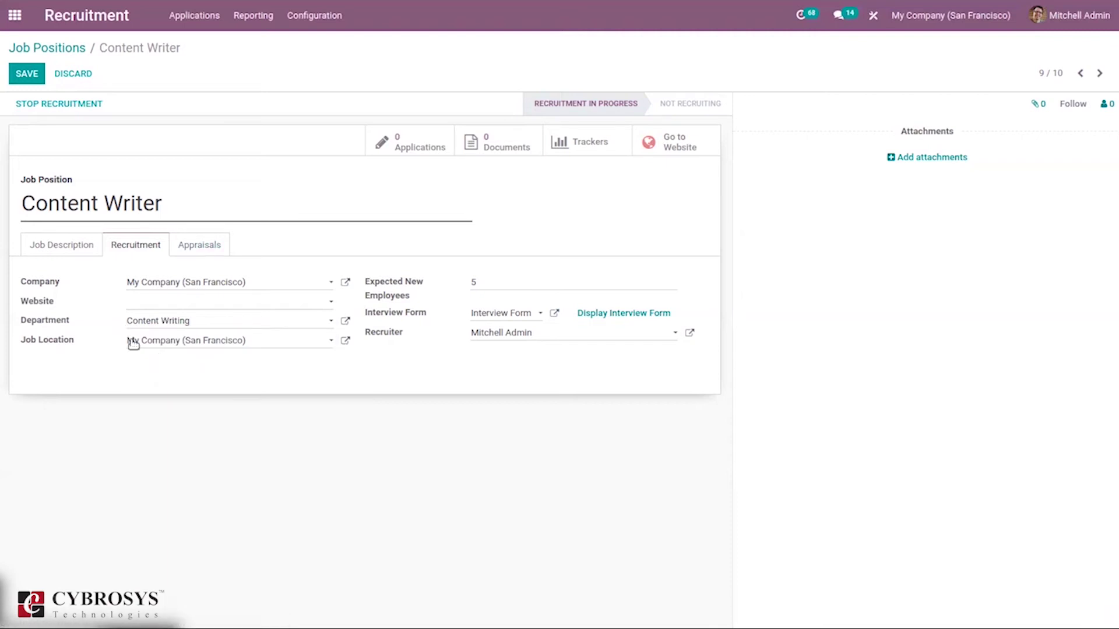
pyautogui.click(216, 247)
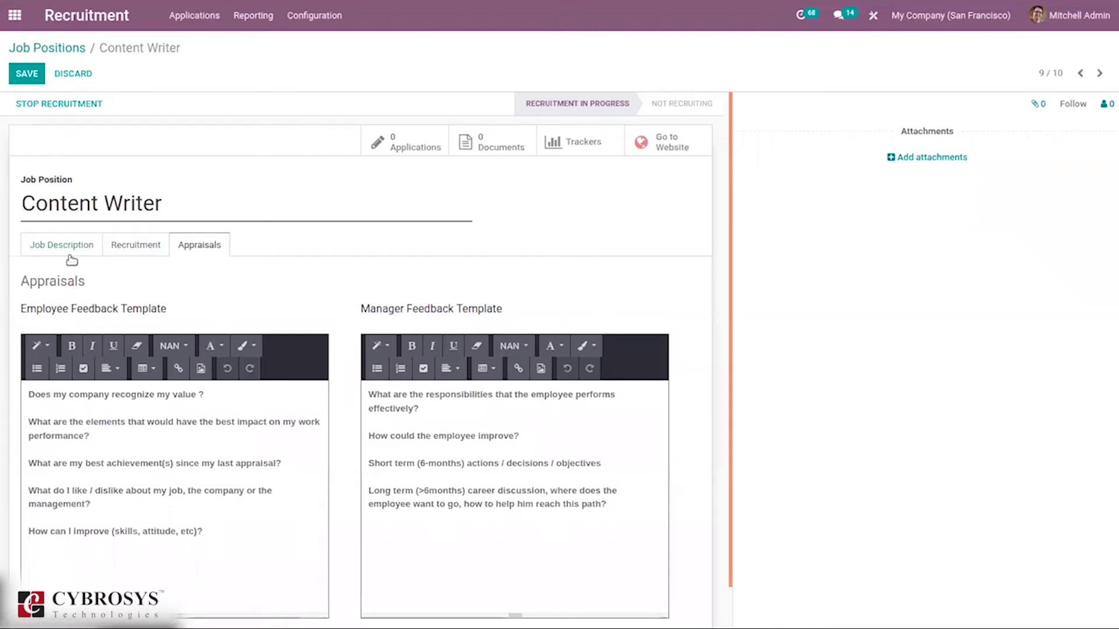
pyautogui.click(33, 79)
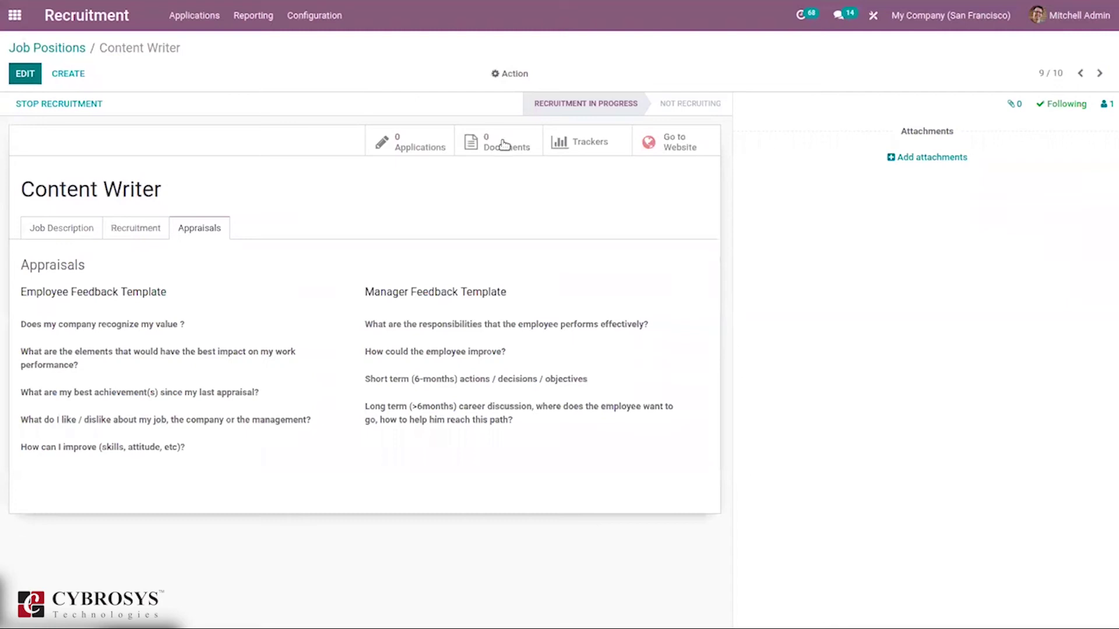
# Publish the Content Writer position from the job positions overview and check its card's available actions
pyautogui.click(69, 49)
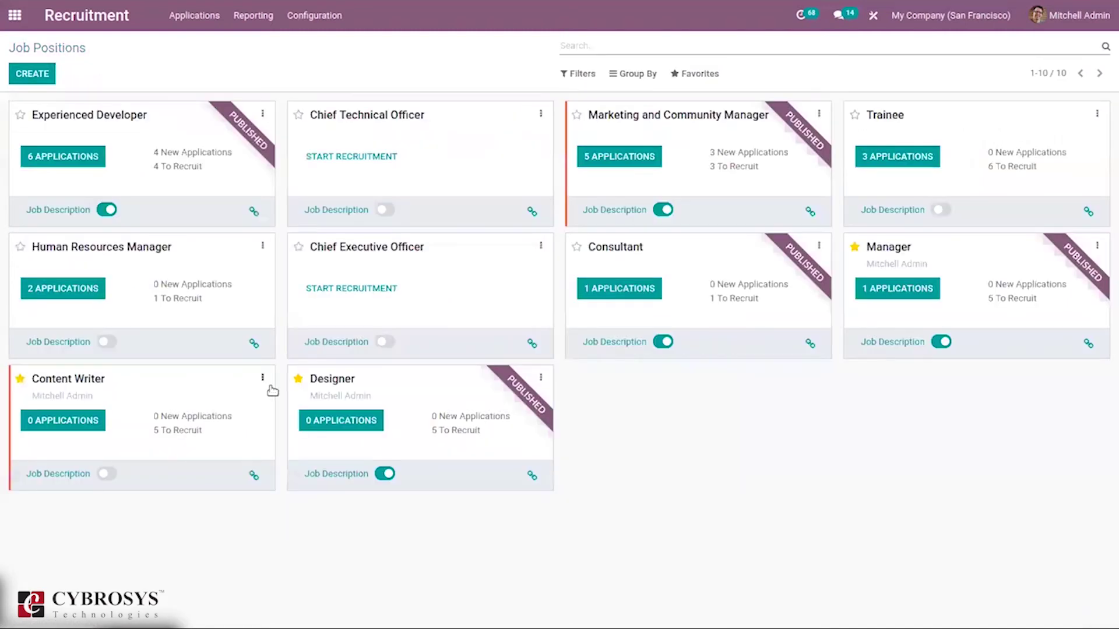
pyautogui.click(107, 474)
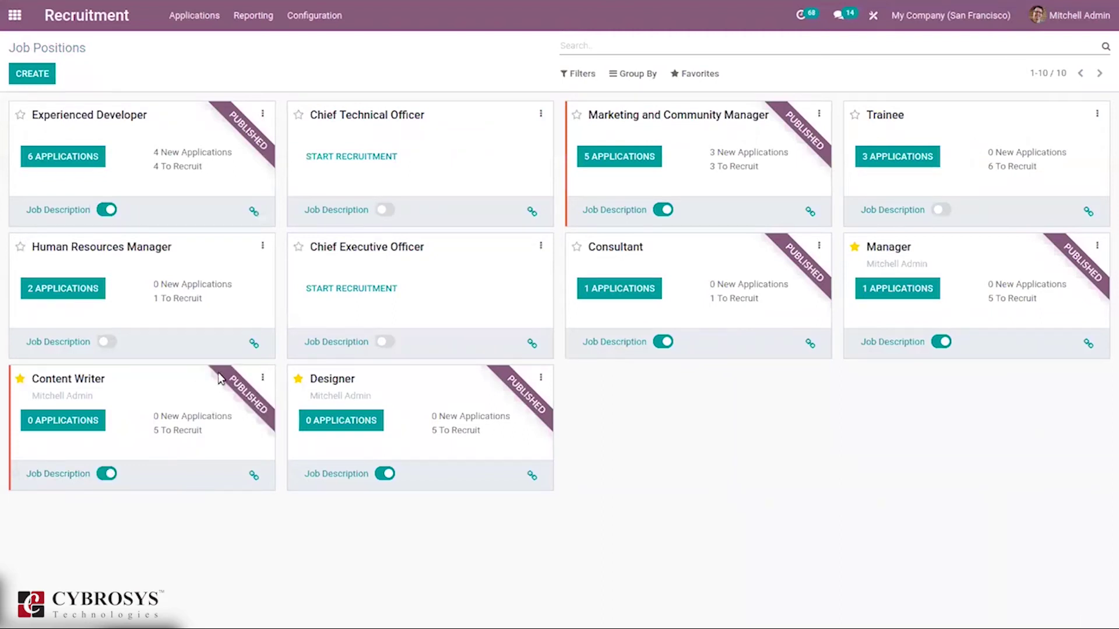
pyautogui.click(262, 376)
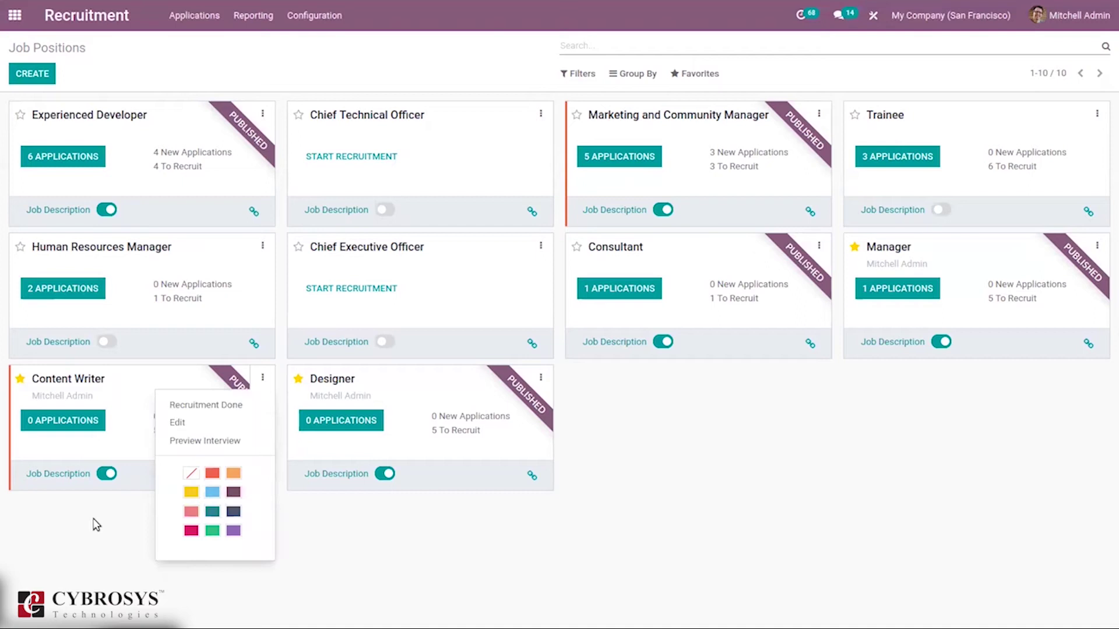
pyautogui.click(263, 378)
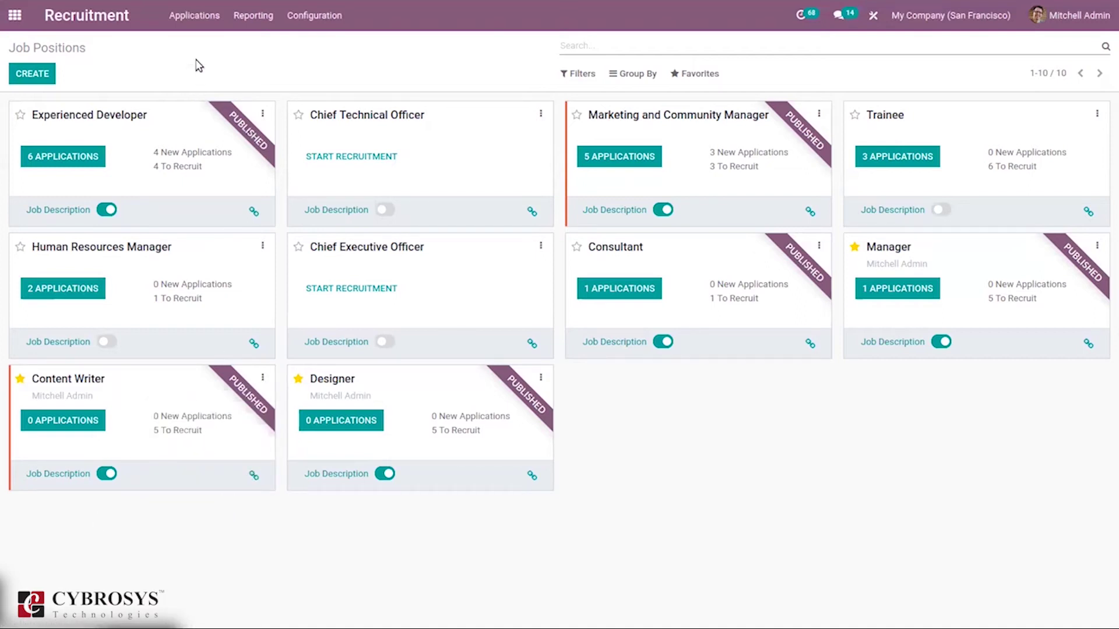
# Check the applications for Content Writer, then reopen the position's form and go to its website page
pyautogui.click(63, 428)
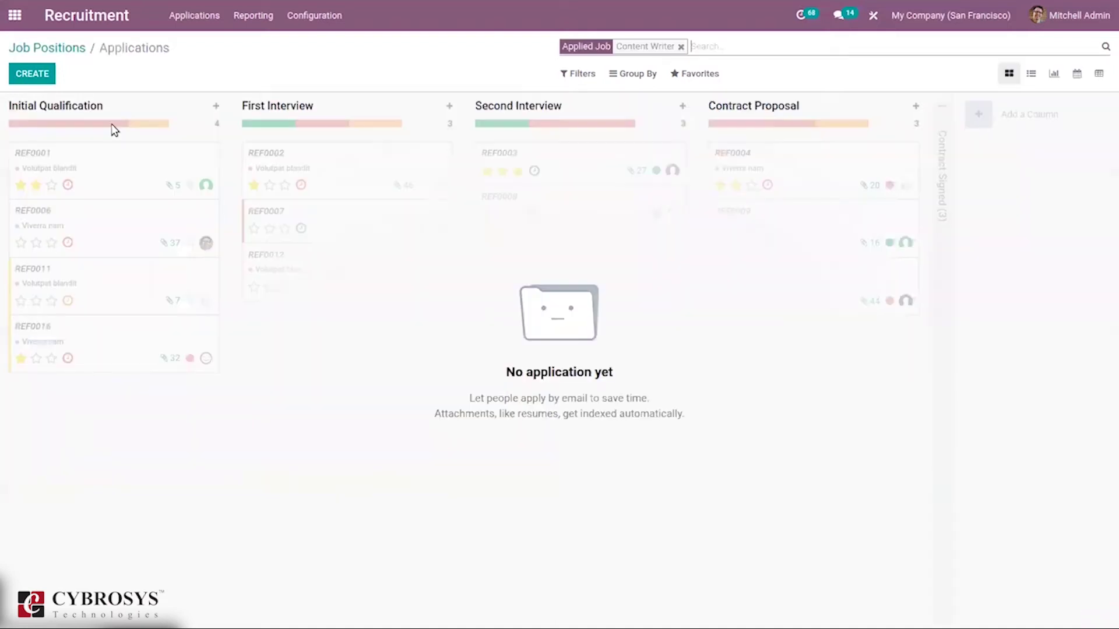
pyautogui.click(56, 48)
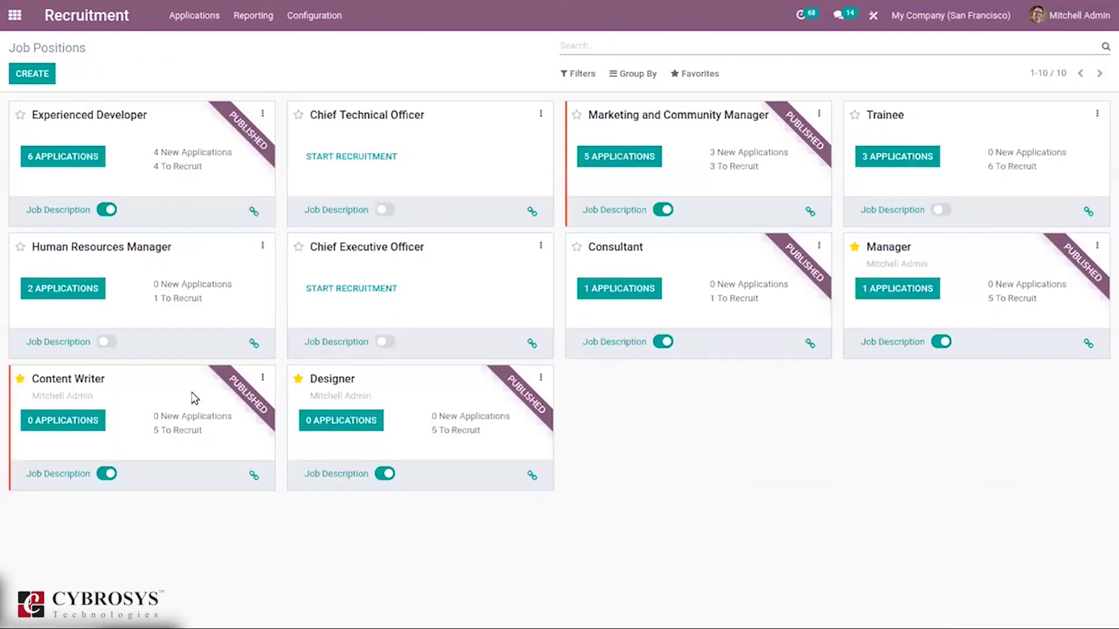
pyautogui.click(263, 378)
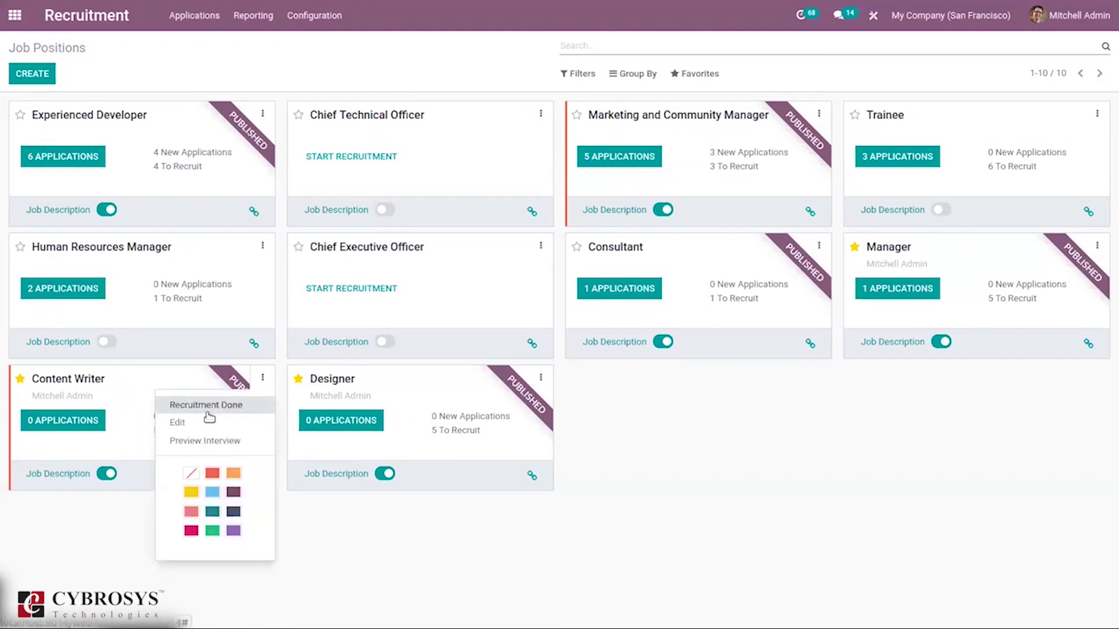
pyautogui.click(205, 422)
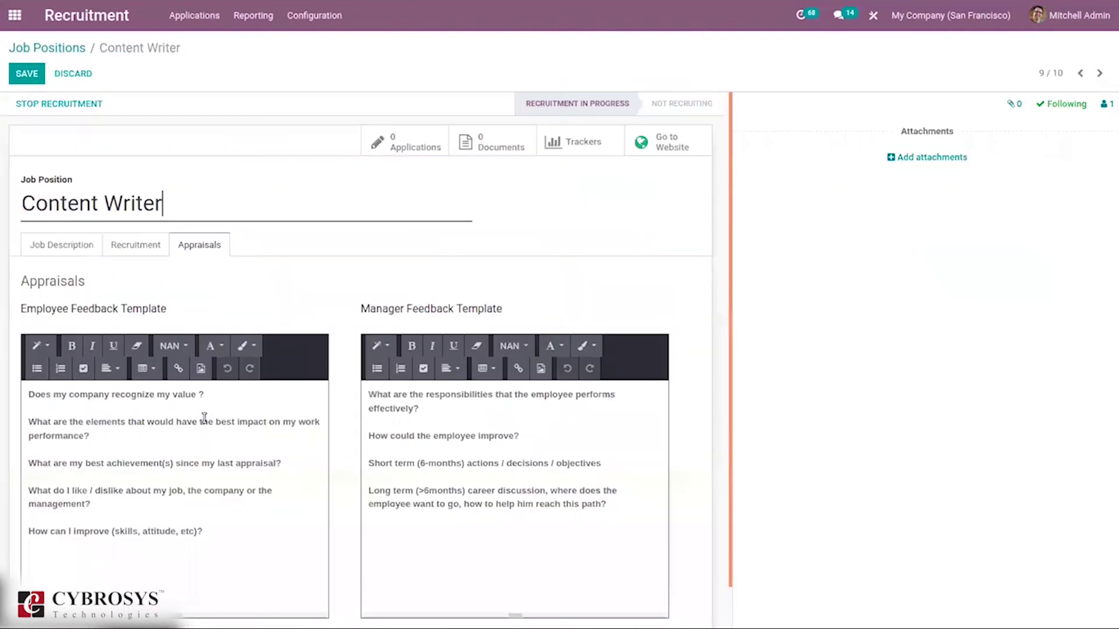
pyautogui.click(676, 146)
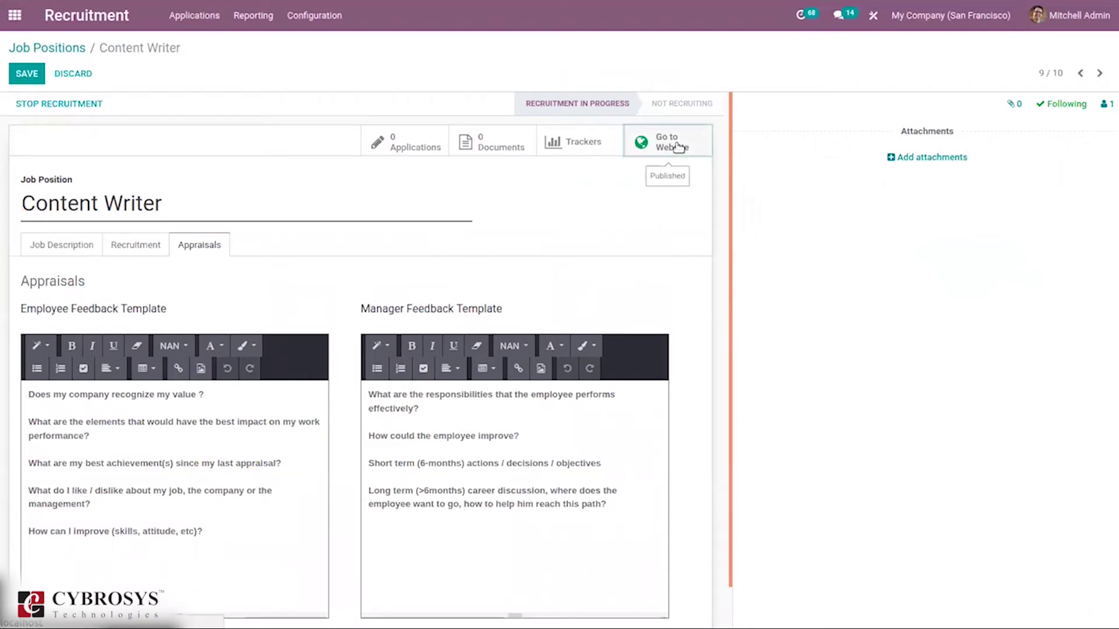
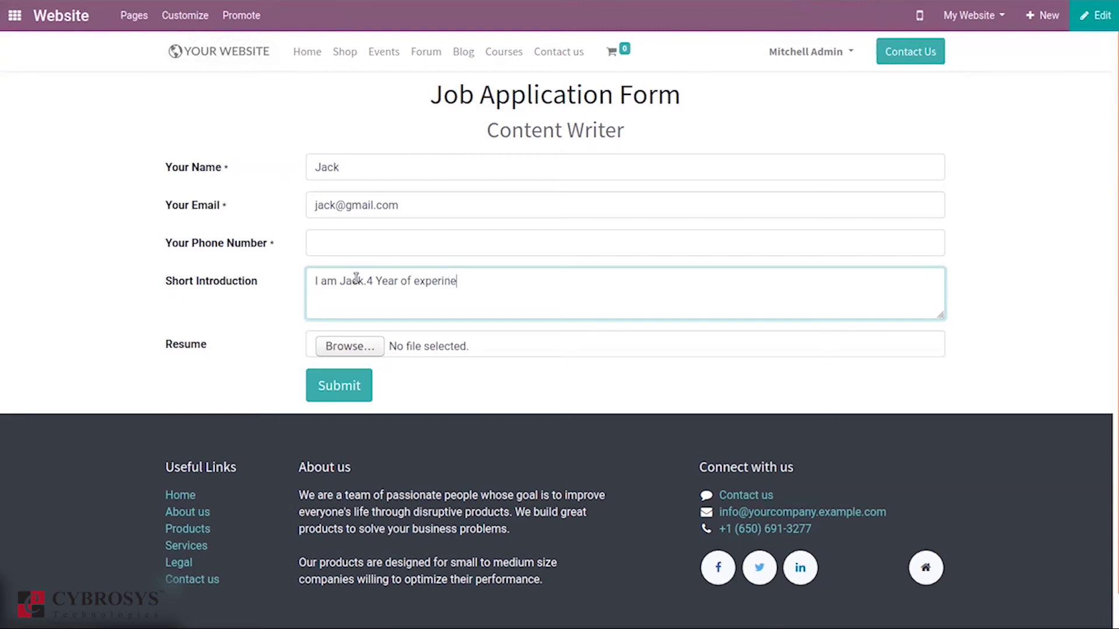
# Rewrite the short introduction in the application form to mention 4 year of experience in Content Writing
pyautogui.press('BackSpace')
pyautogui.press('BackSpace')
pyautogui.press('BackSpace')
pyautogui.press('BackSpace')
pyautogui.press('BackSpace')
pyautogui.press('BackSpace')
pyautogui.press('BackSpace')
pyautogui.press('BackSpace')
pyautogui.press('BackSpace')
pyautogui.press('BackSpace')
pyautogui.press('BackSpace')
pyautogui.press('BackSpace')
pyautogui.press('BackSpace')
pyautogui.press('BackSpace')
pyautogui.press('BackSpace')
pyautogui.press('BackSpace')
pyautogui.press('BackSpace')
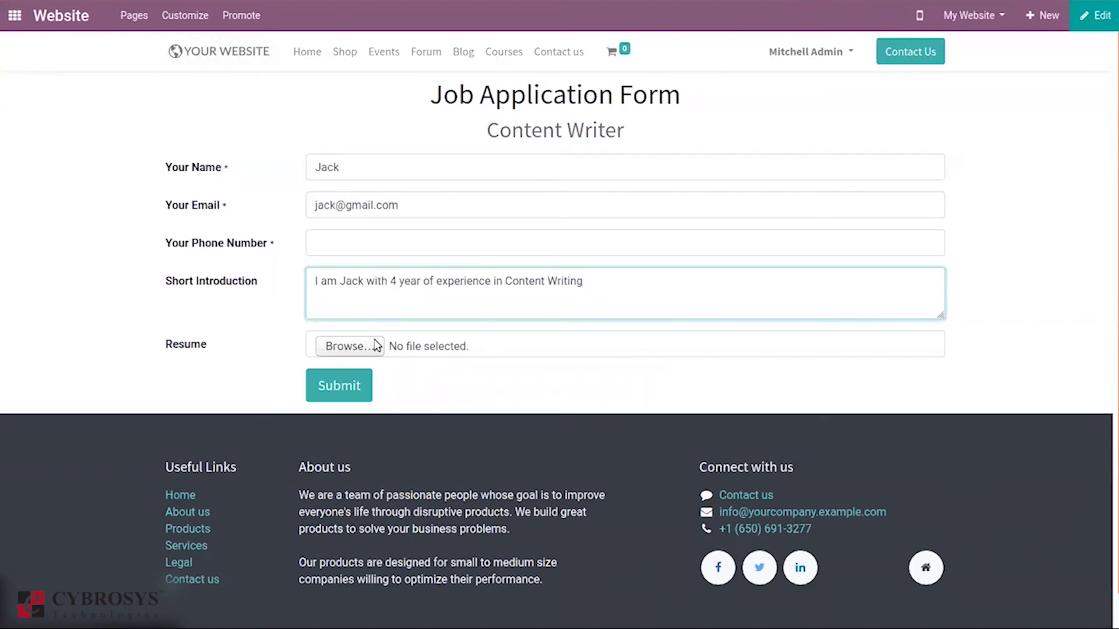
# Fill in the applicant's phone number and submit the Content Writer job application form
pyautogui.click(360, 391)
pyautogui.click(356, 254)
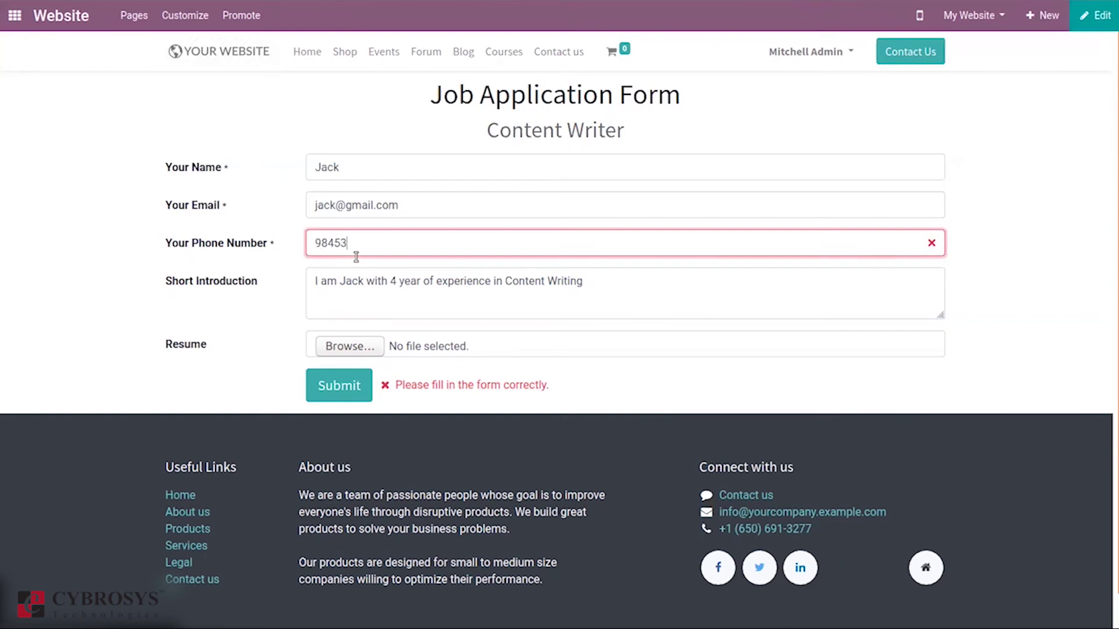
pyautogui.click(329, 389)
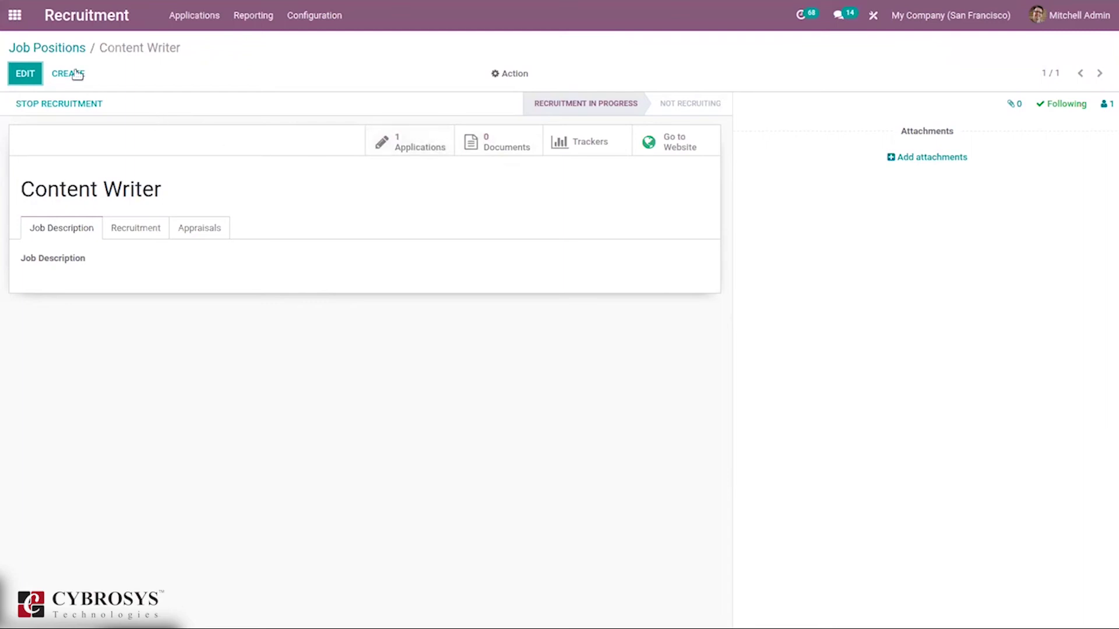
# Open the Content Writer applications from the job positions overview and rate the new applicant Very Good
pyautogui.click(64, 54)
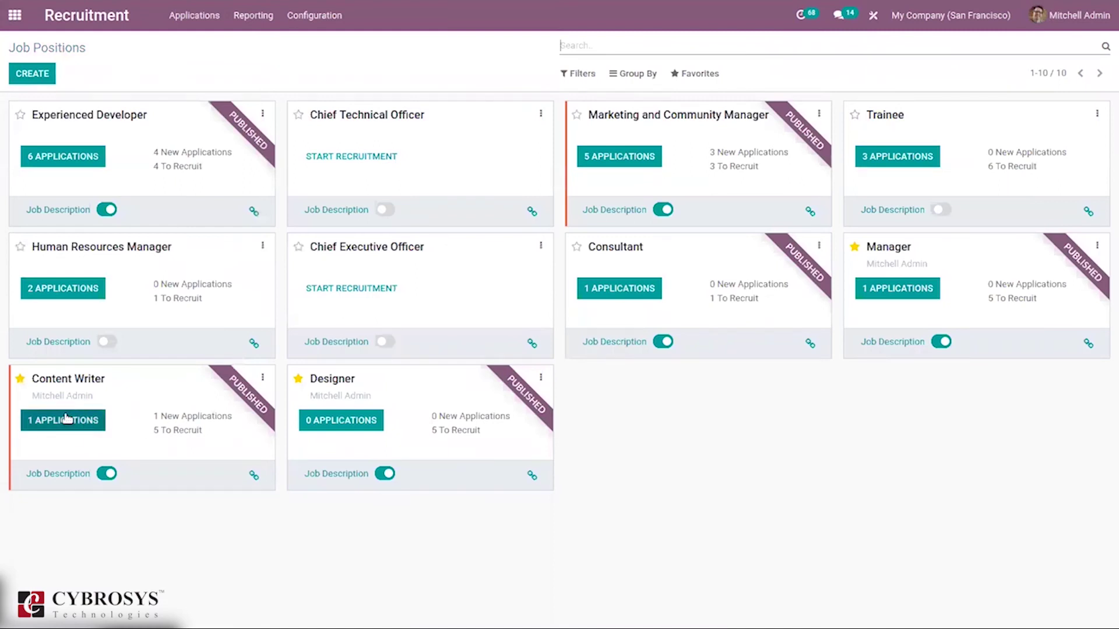
pyautogui.click(66, 419)
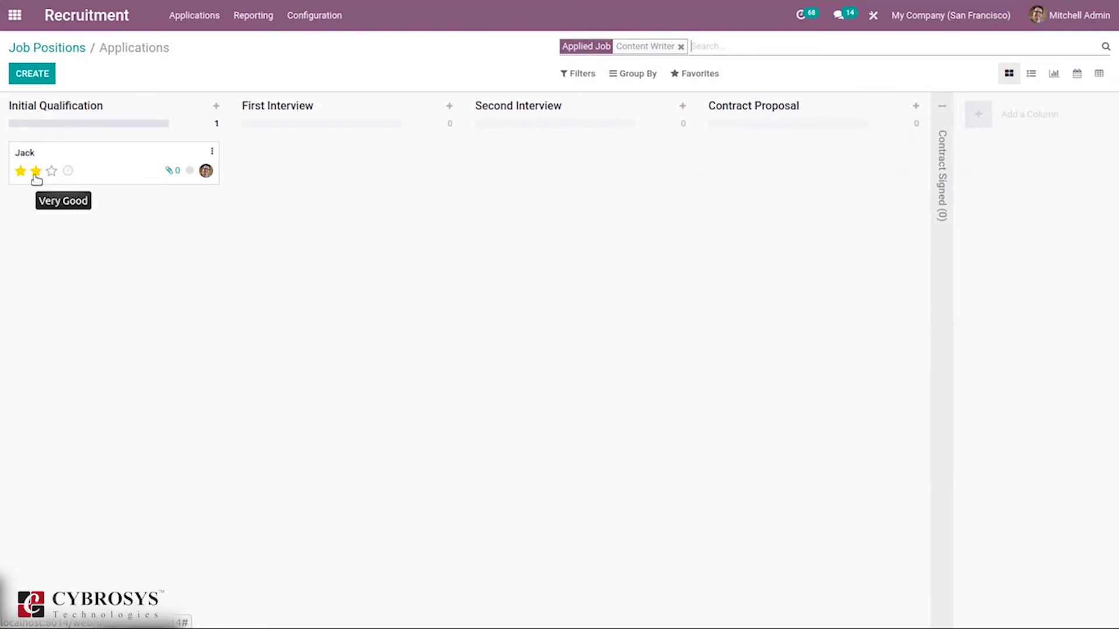
pyautogui.click(35, 174)
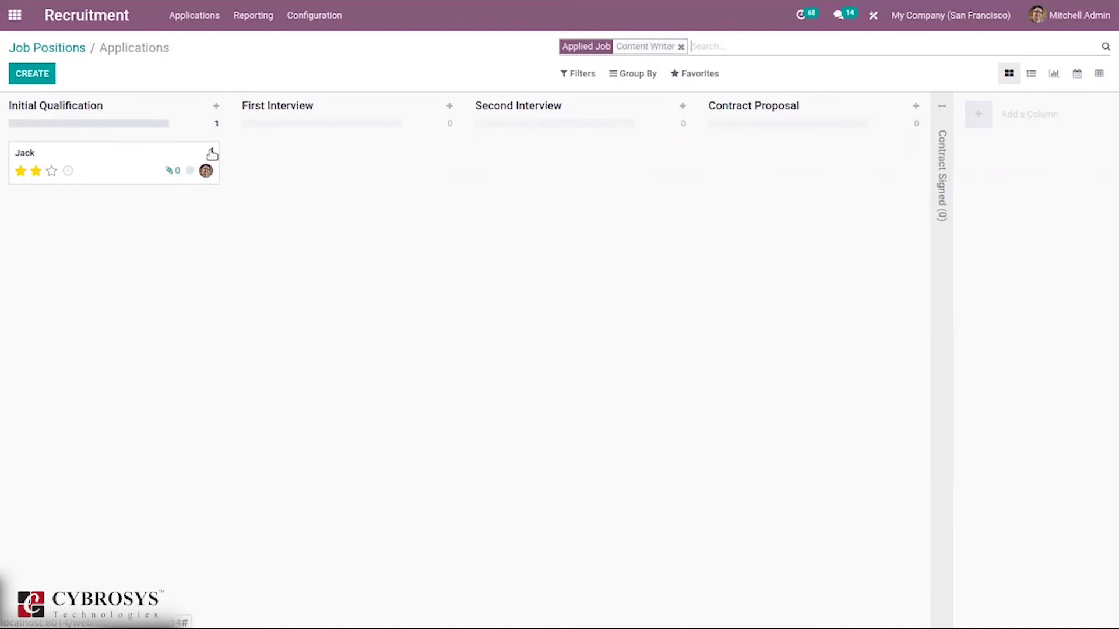
# Schedule an activity for the applicant, checking the Meeting type before choosing Call as the activity type
pyautogui.click(68, 171)
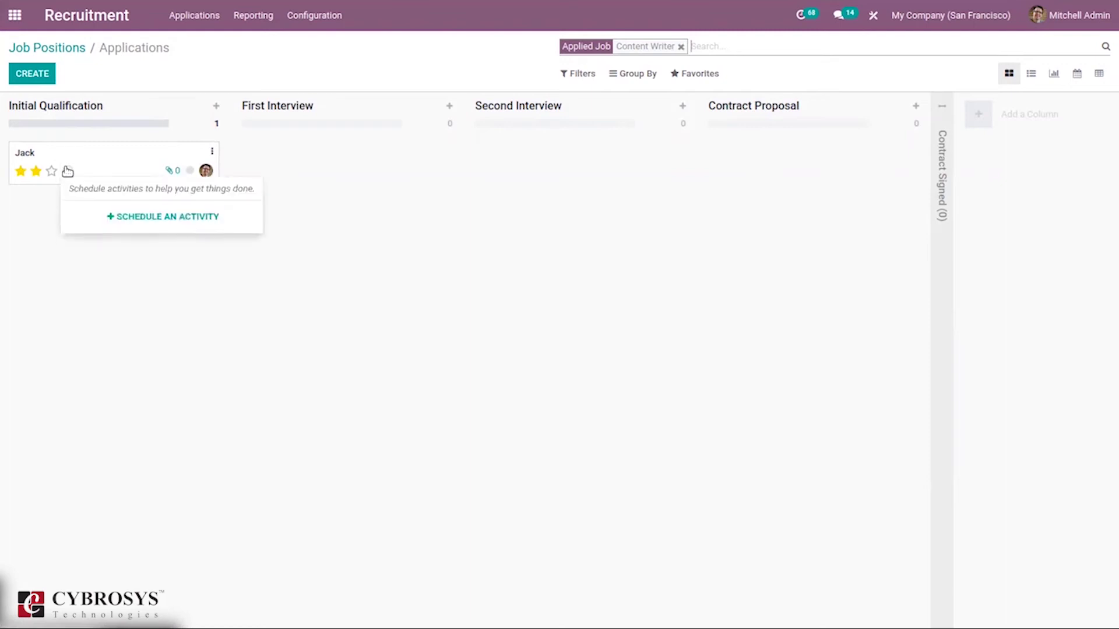
pyautogui.click(167, 216)
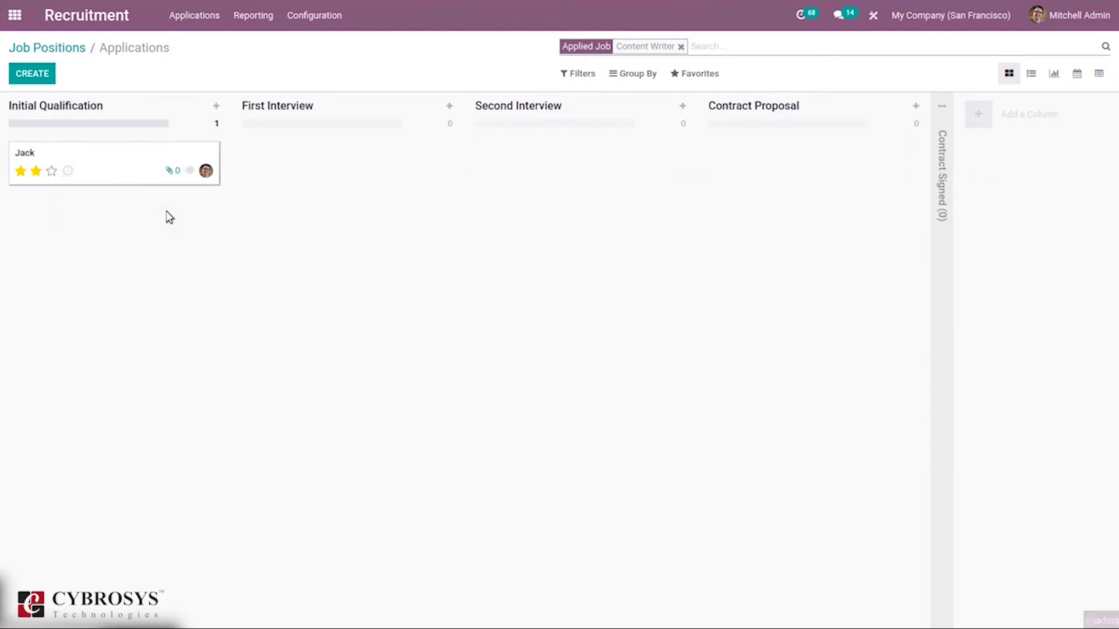
pyautogui.click(367, 85)
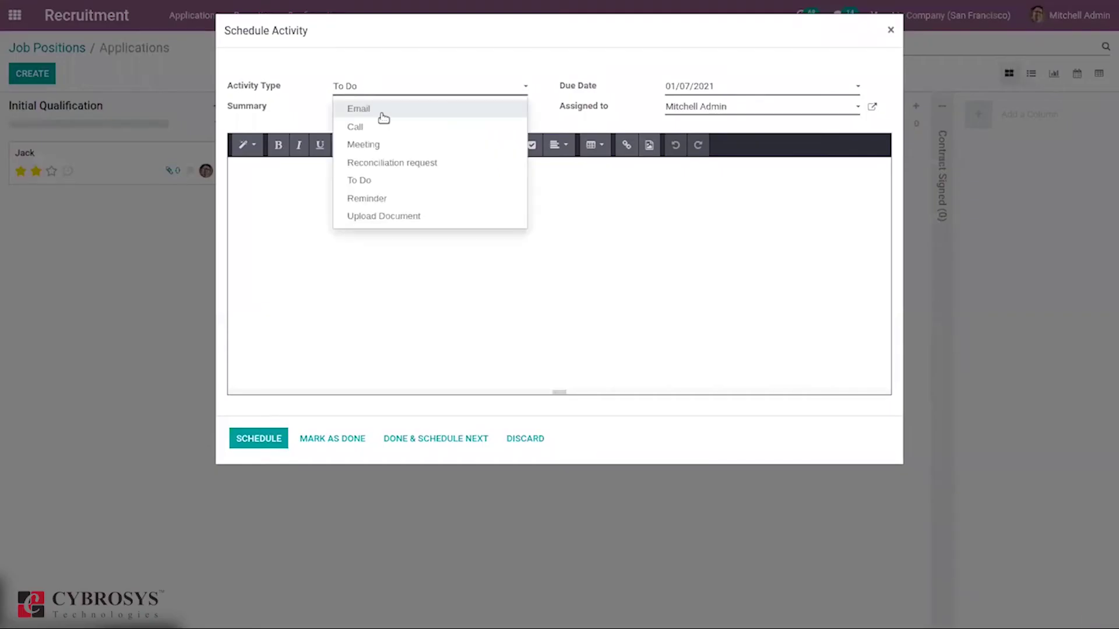
pyautogui.click(383, 144)
pyautogui.click(290, 169)
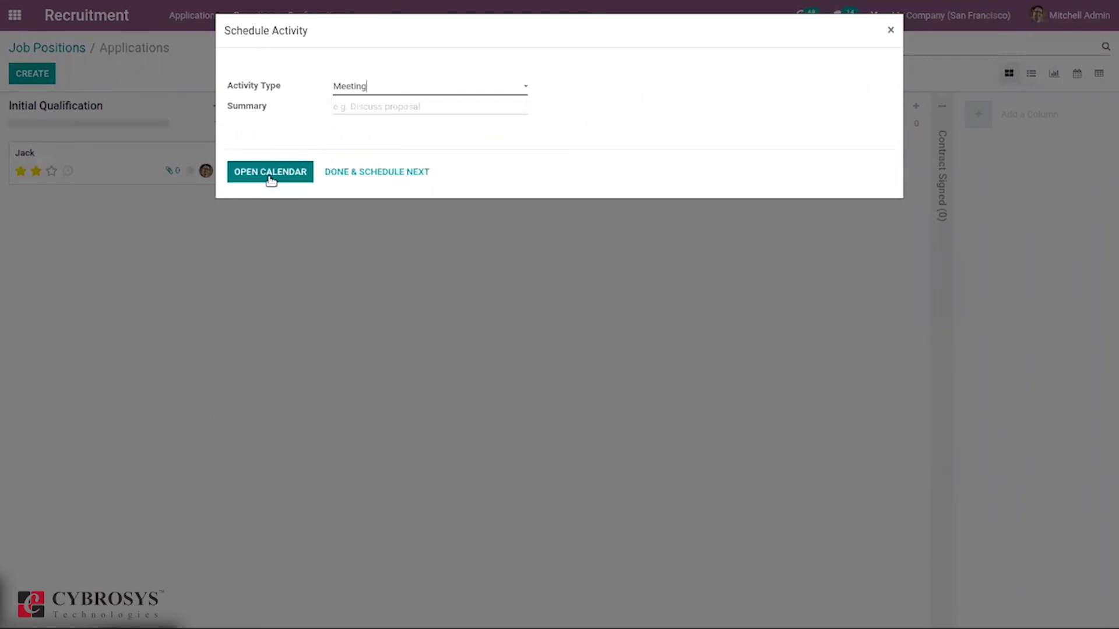
pyautogui.click(378, 92)
pyautogui.click(387, 128)
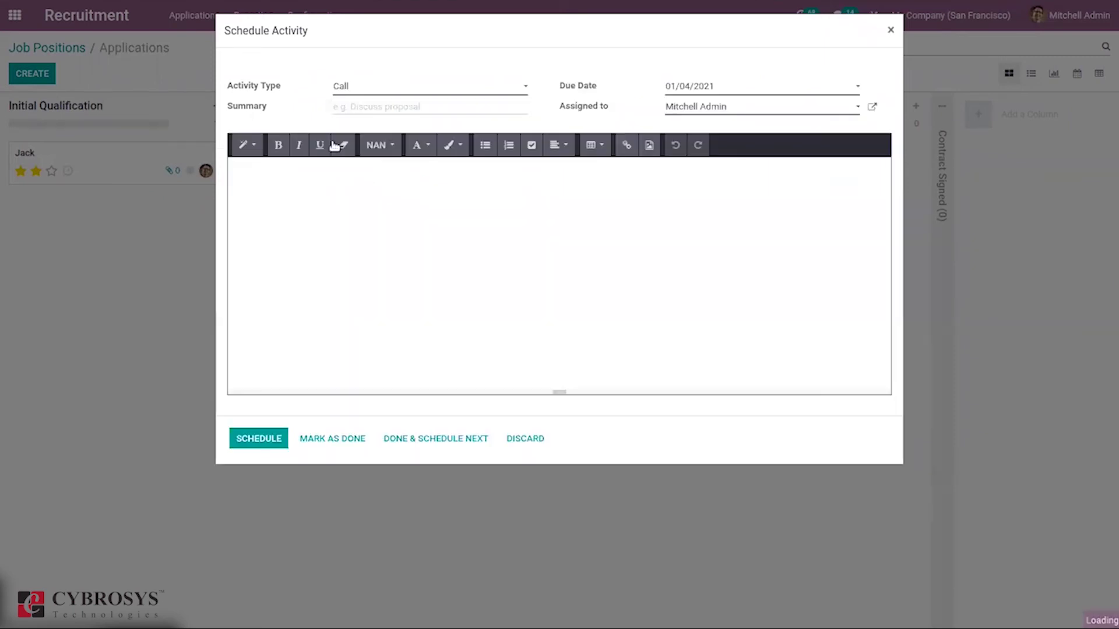
pyautogui.click(260, 438)
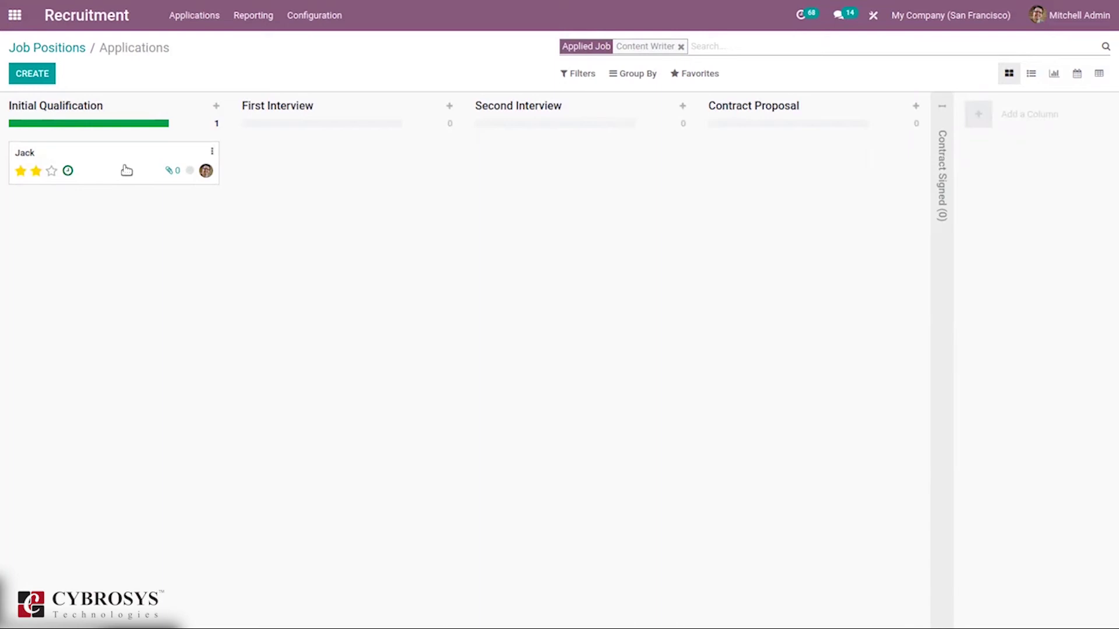
# Move the application through First Interview and Contract Proposal, then unfold Contract Signed and move it there
pyautogui.moveTo(126, 170); pyautogui.dragTo(356, 167)
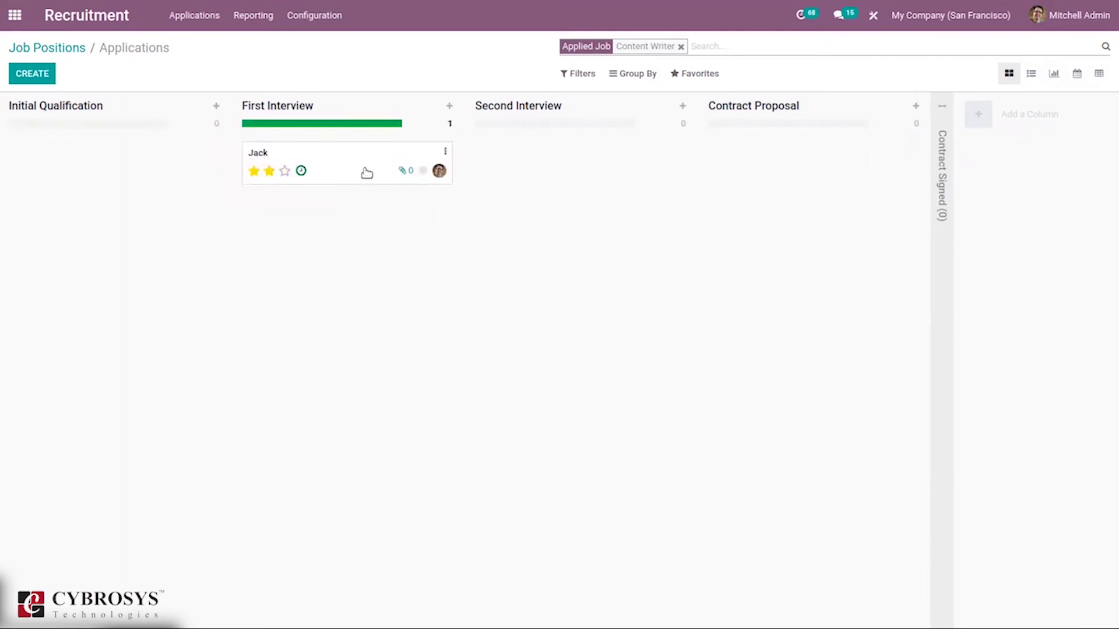
pyautogui.moveTo(367, 173); pyautogui.dragTo(798, 154)
pyautogui.click(942, 140)
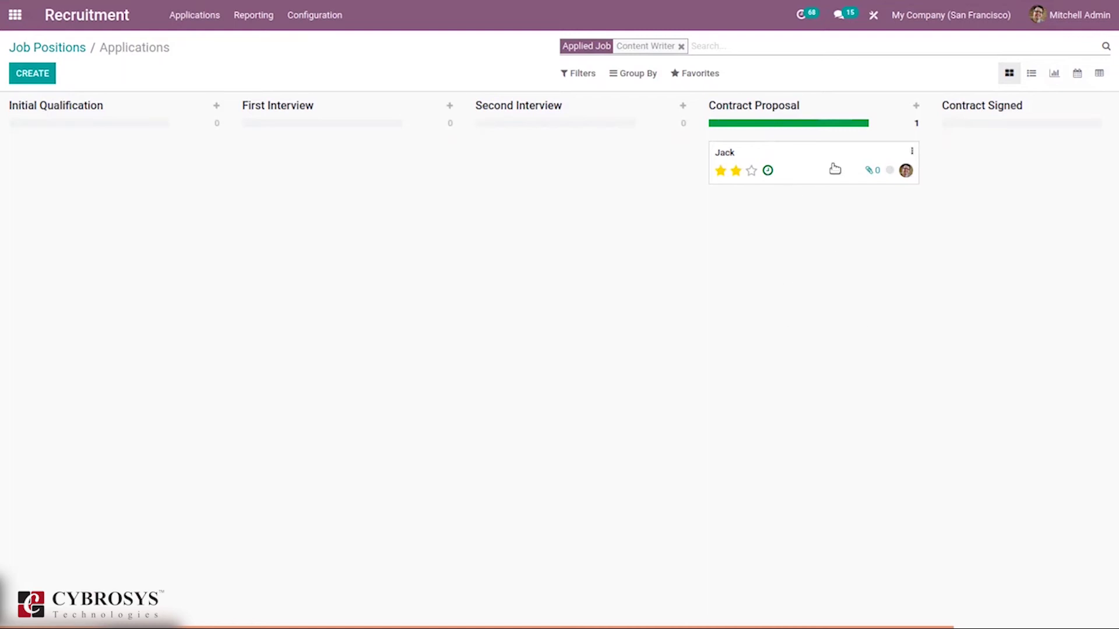
pyautogui.moveTo(834, 169); pyautogui.dragTo(1044, 155)
# Create and save an employee record from the signed application, then return to the applications overview
pyautogui.click(1043, 154)
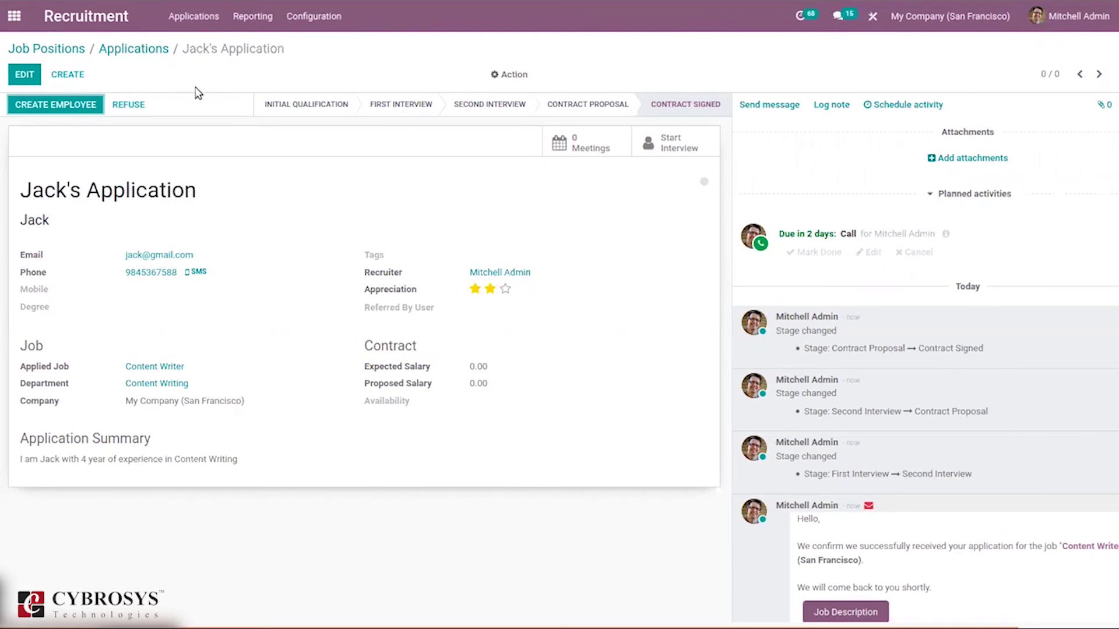
pyautogui.click(70, 106)
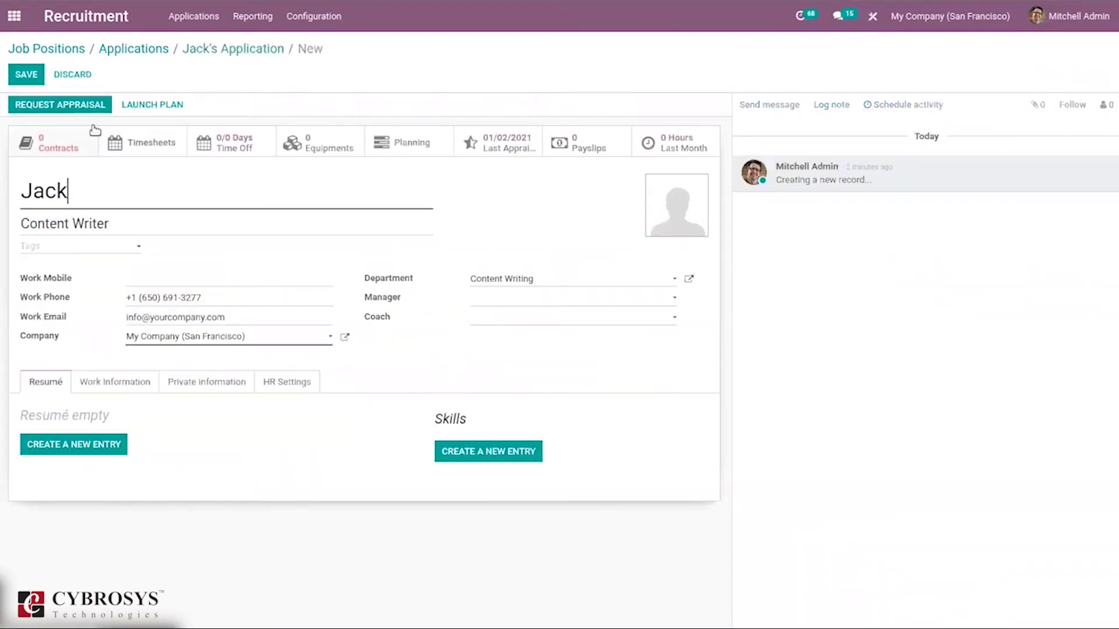
pyautogui.click(31, 79)
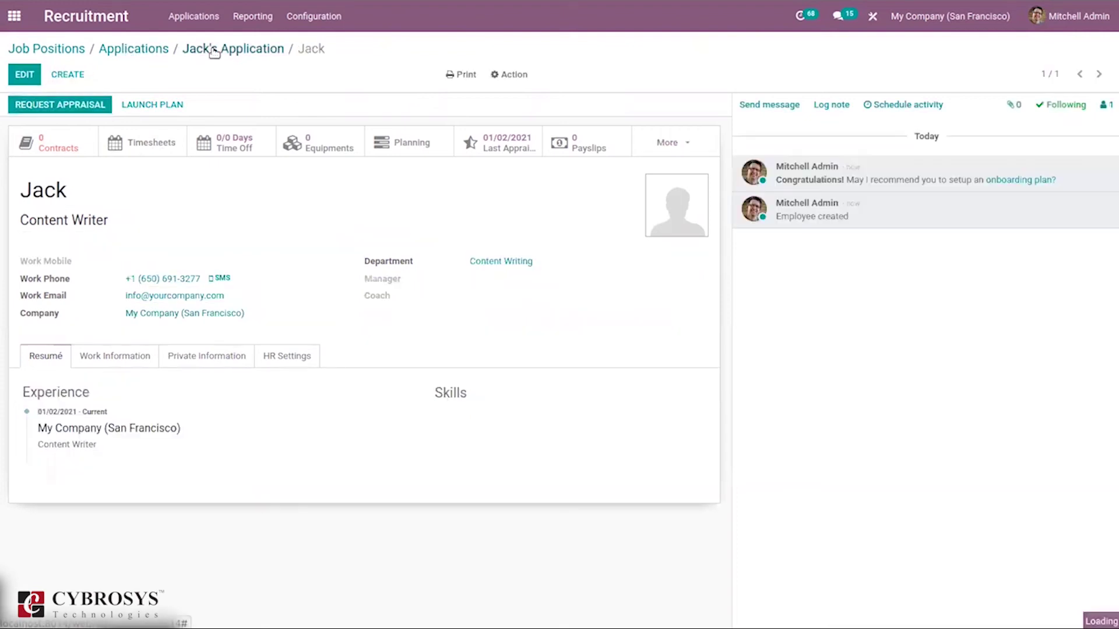
pyautogui.click(214, 50)
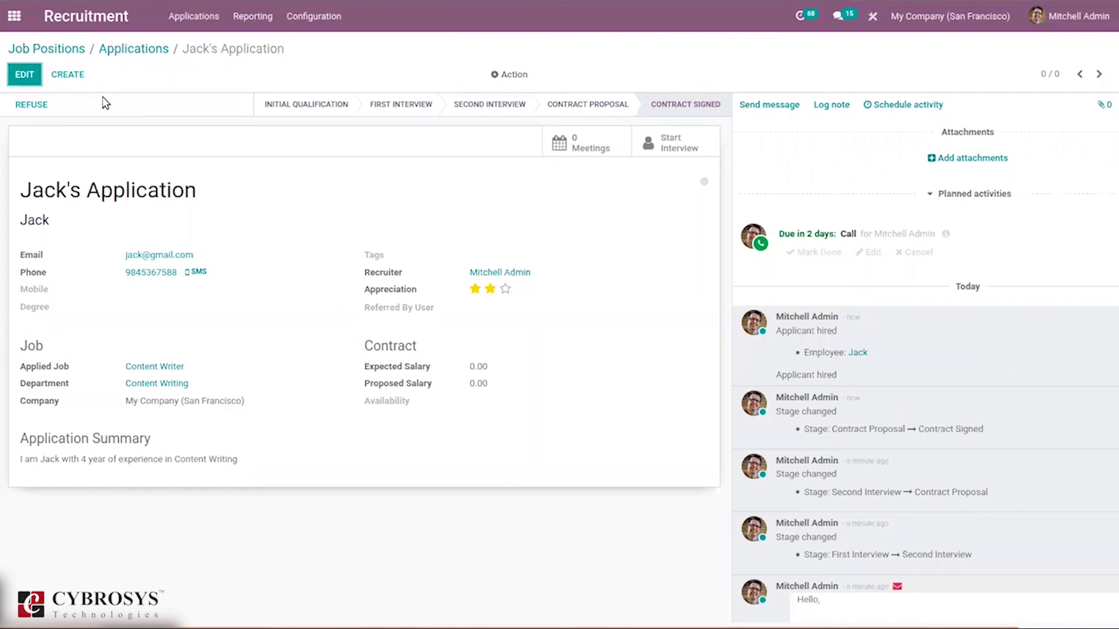
pyautogui.click(143, 51)
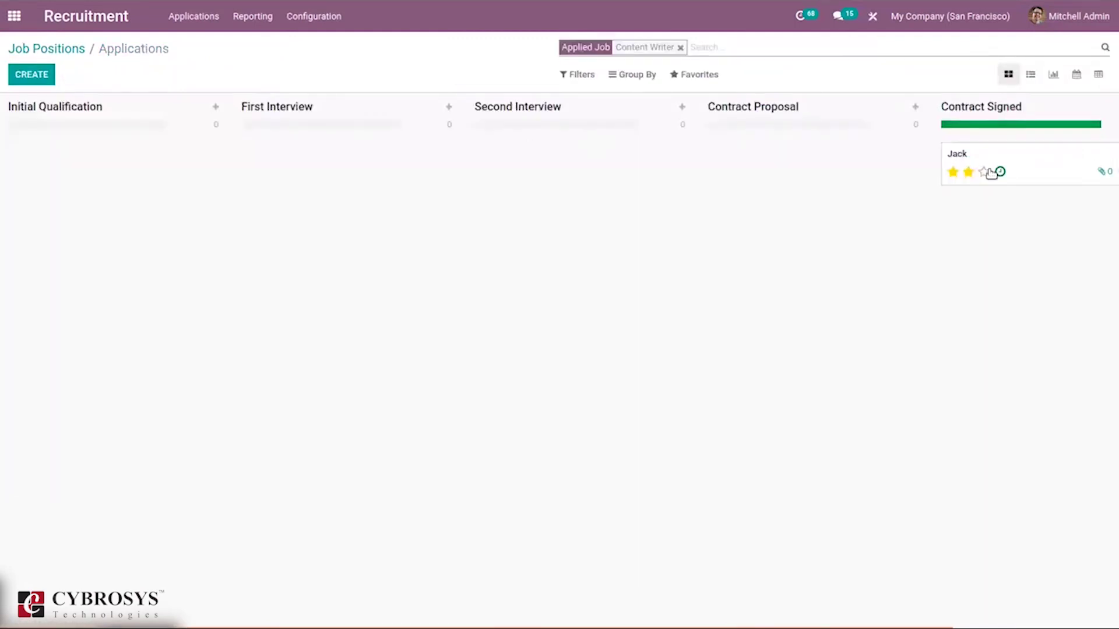
# Switch to the Employees app and open the record of the newly hired Content Writer
pyautogui.click(14, 17)
pyautogui.write('emp')
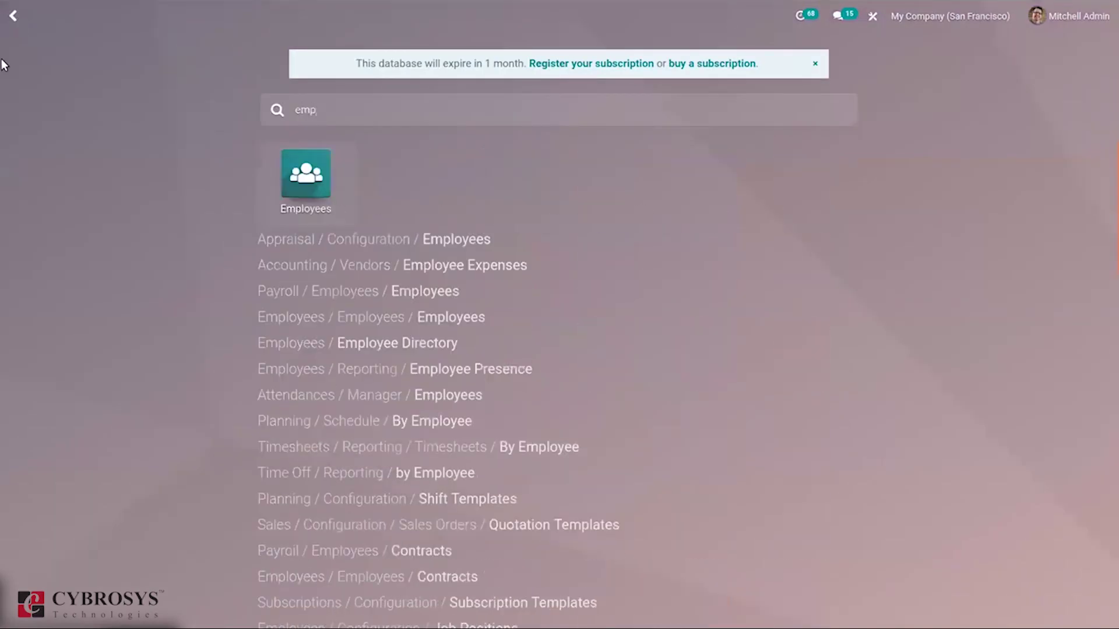
pyautogui.click(274, 192)
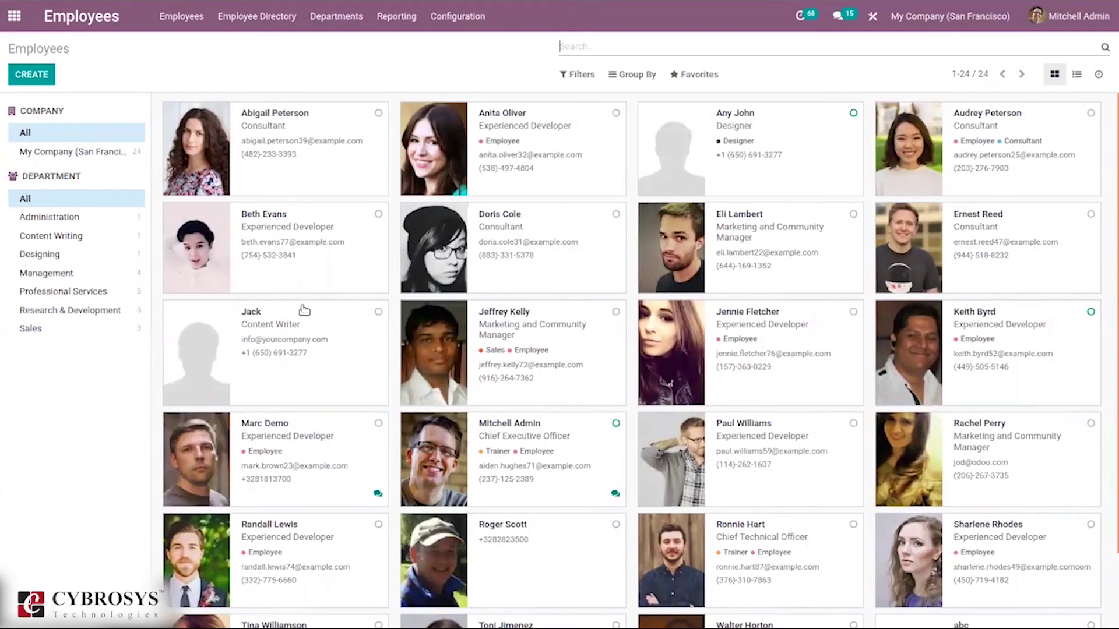
pyautogui.click(341, 344)
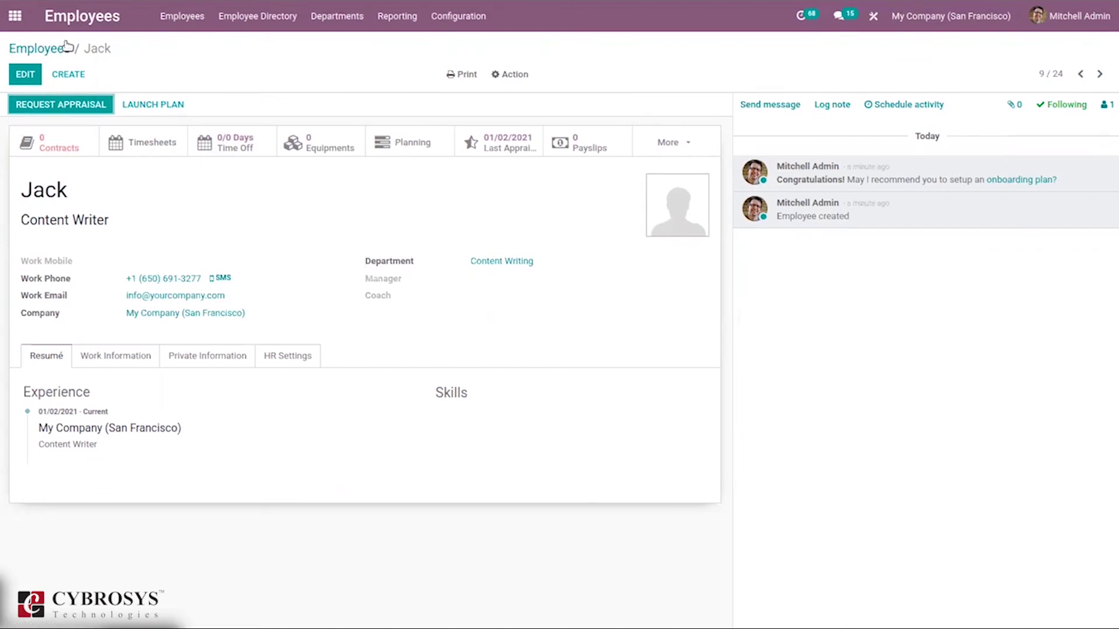
# Switch to the Attendances app to view its check-in screen
pyautogui.click(18, 18)
pyautogui.write('at')
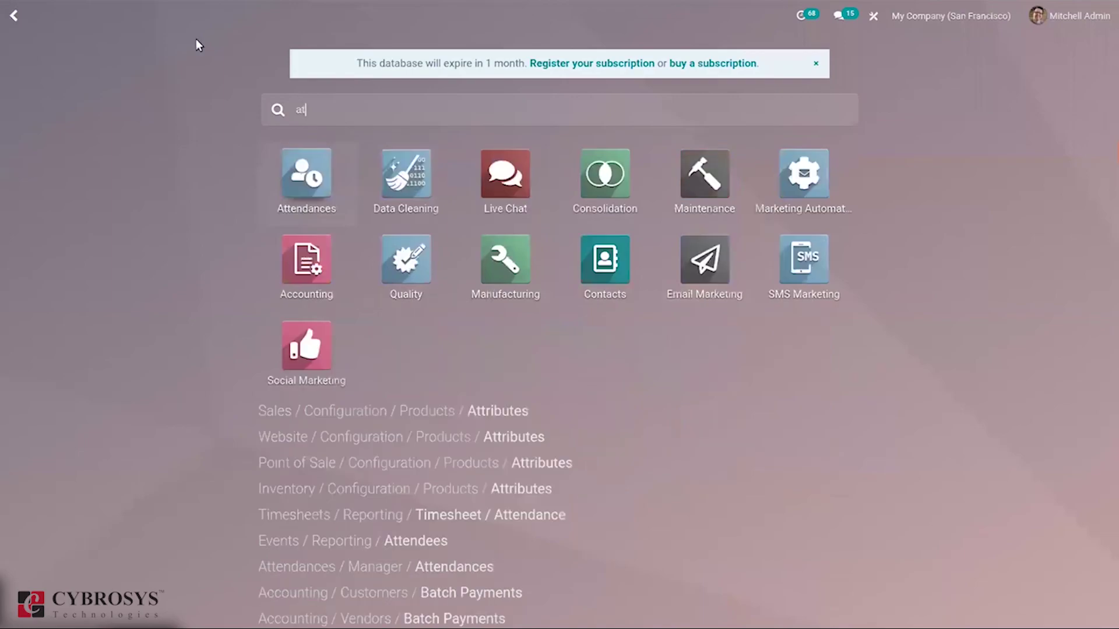
pyautogui.click(318, 198)
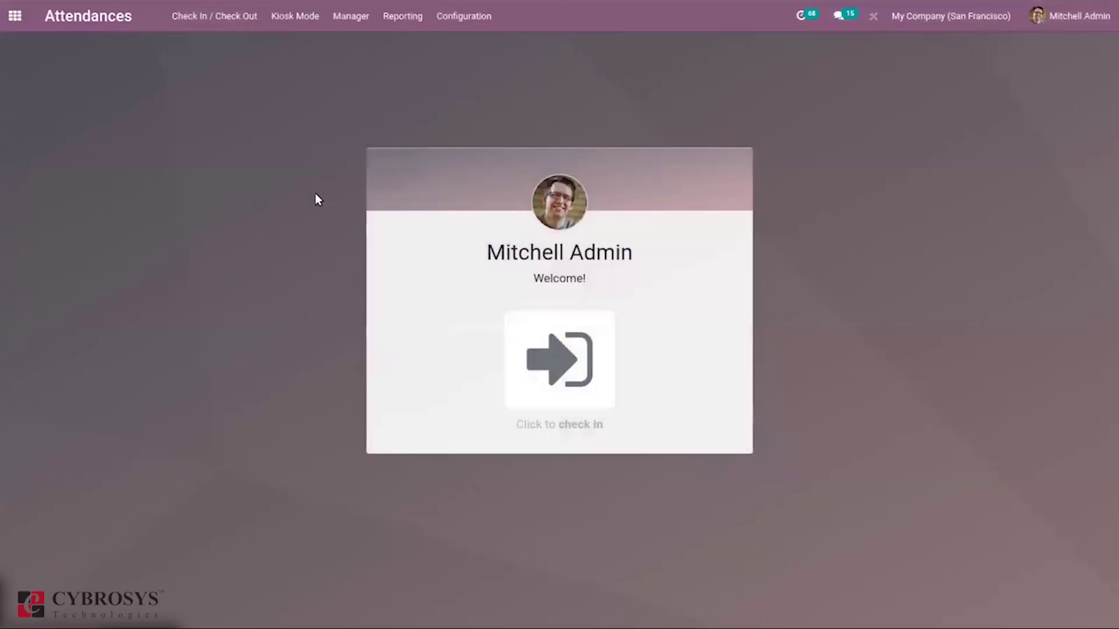
# Return to the Recruitment app and check the available actions on the Content Writer card
pyautogui.click(15, 15)
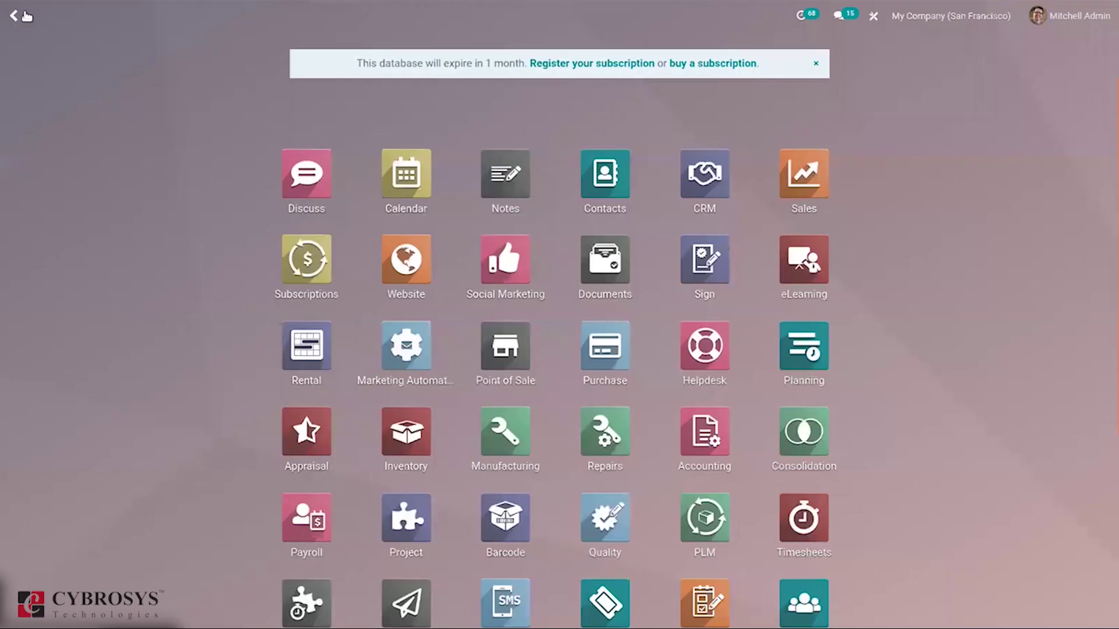
pyautogui.write('re')
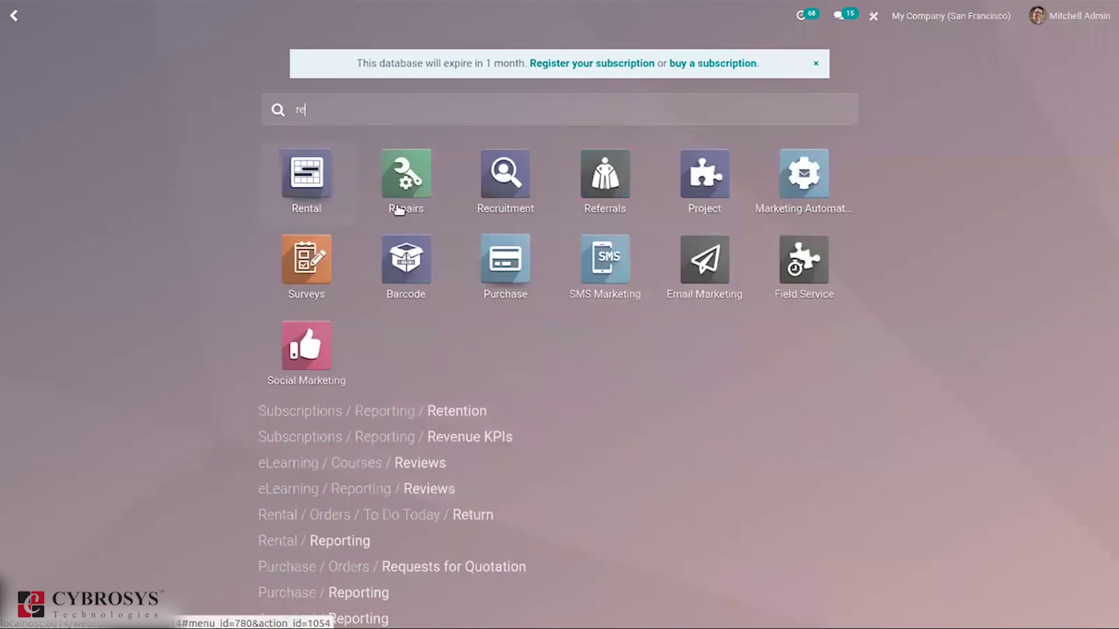
pyautogui.click(500, 199)
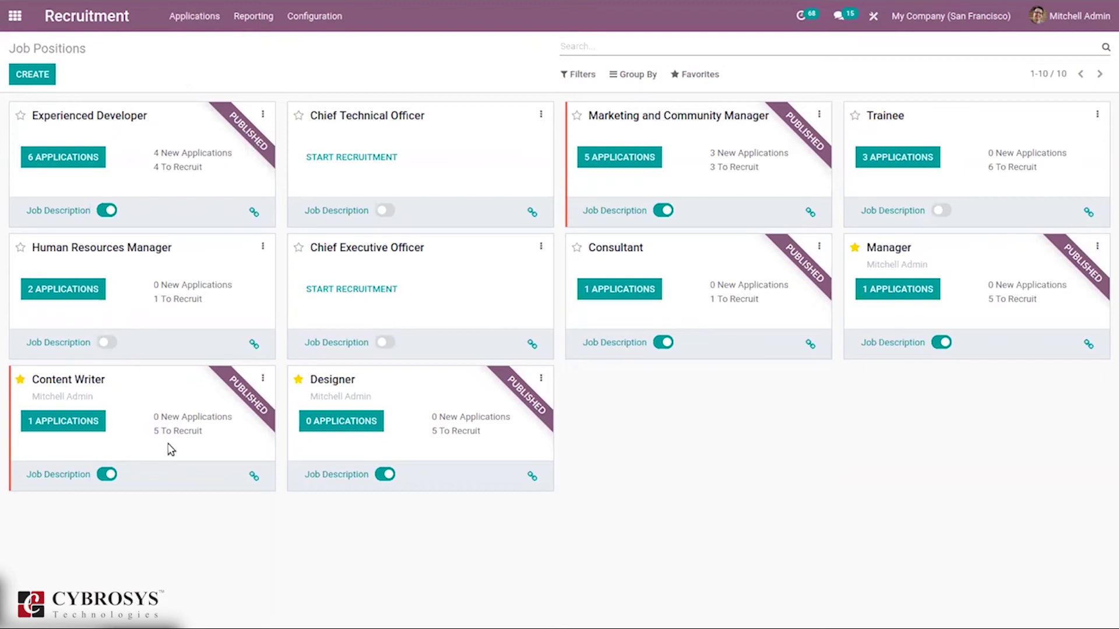
pyautogui.click(263, 380)
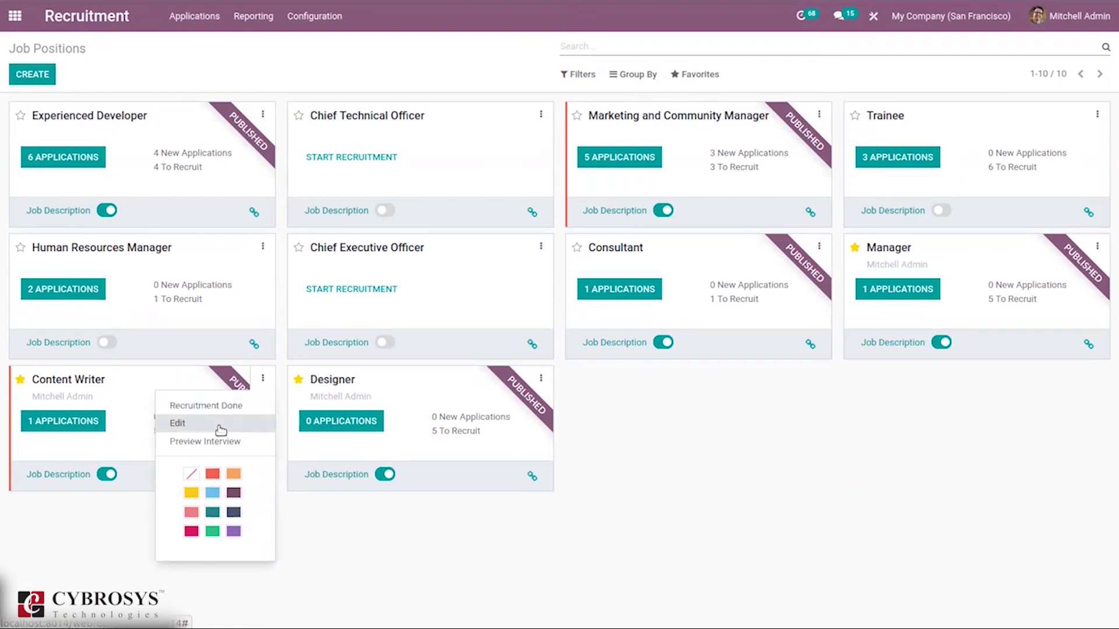
pyautogui.click(263, 381)
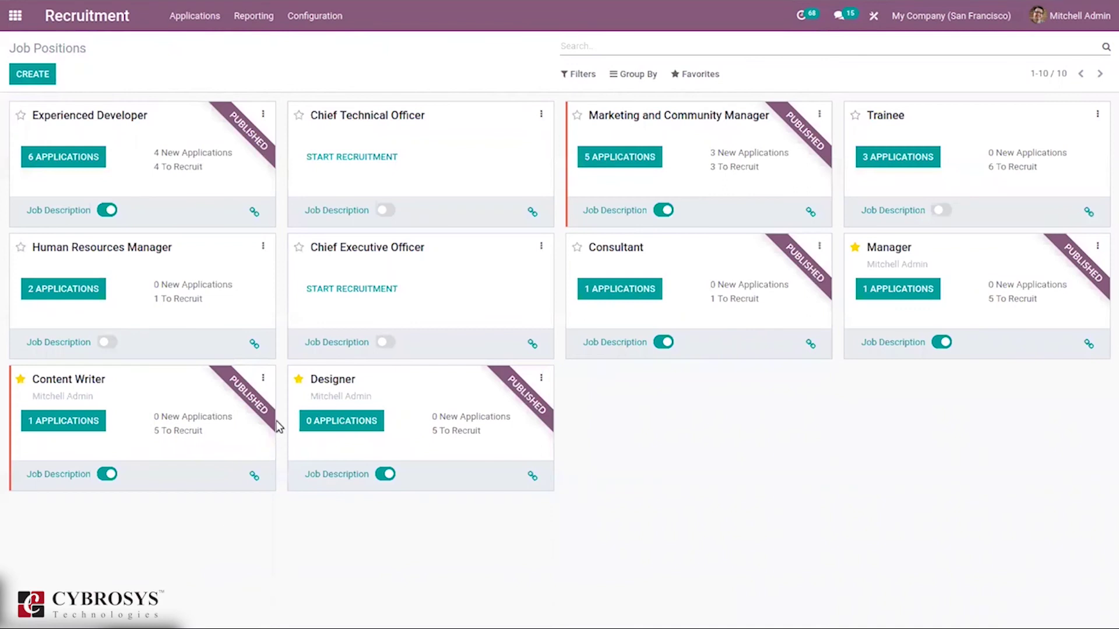
# Open the Content Writer applications and start a new application record
pyautogui.click(67, 424)
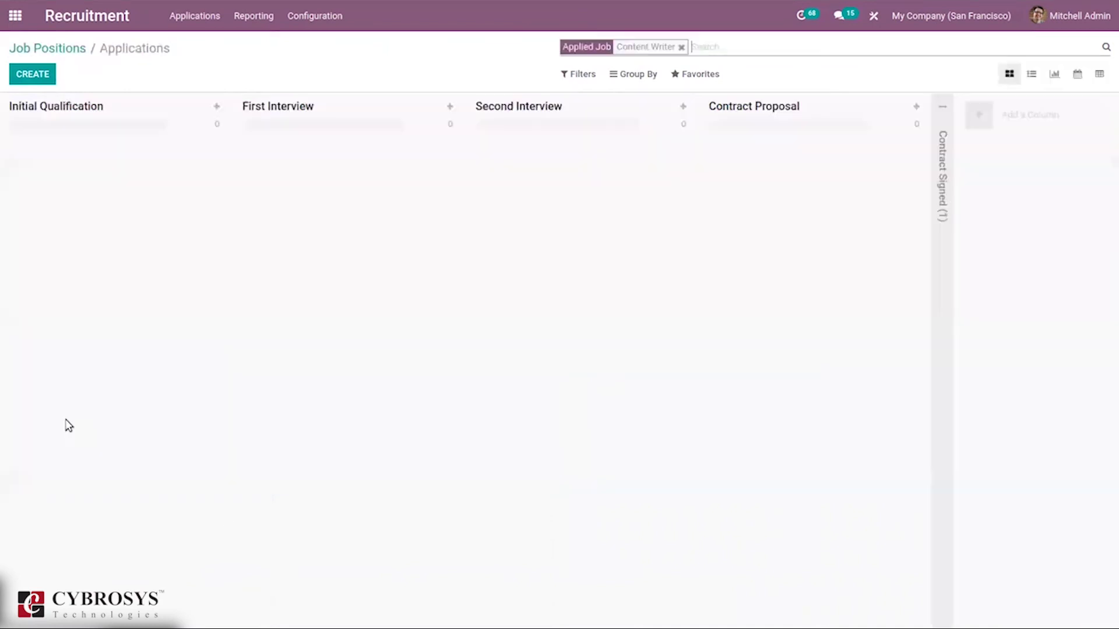
pyautogui.click(36, 74)
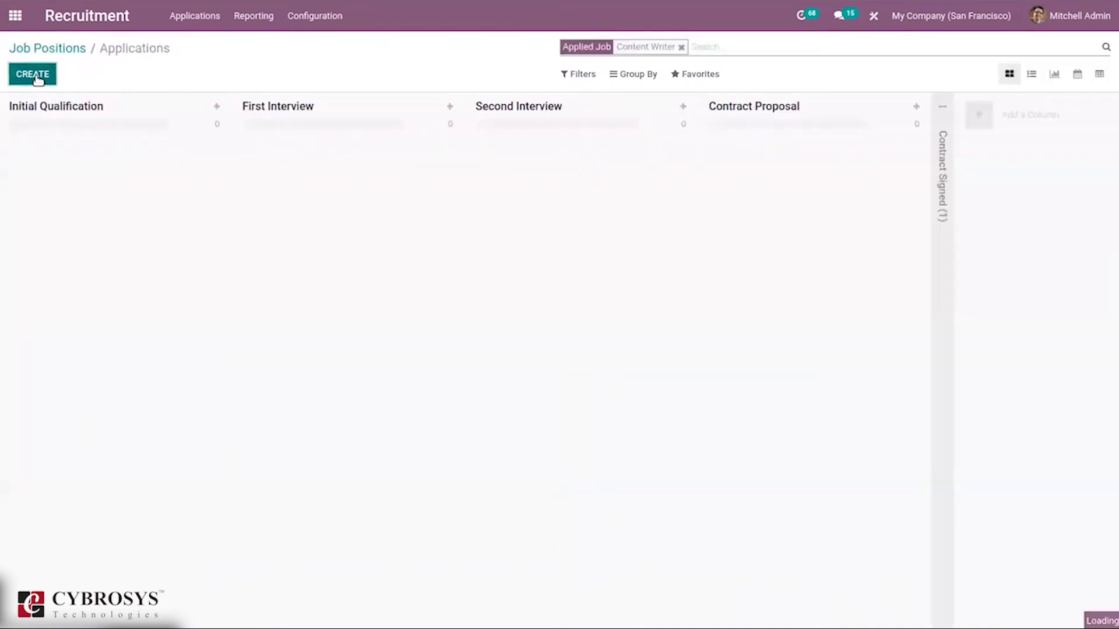
pyautogui.click(117, 208)
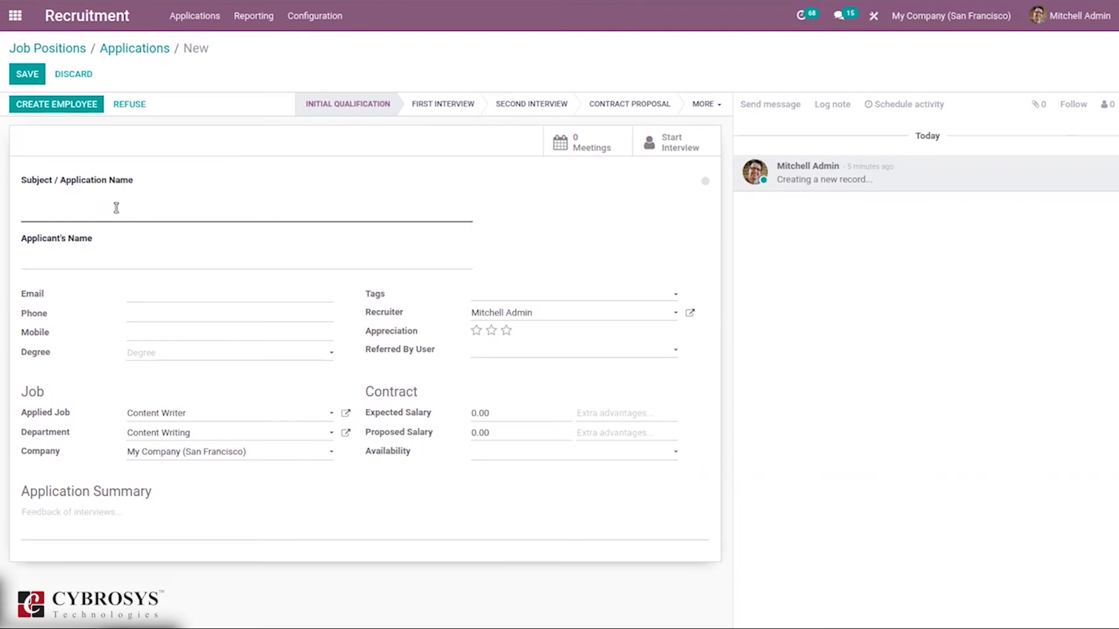
pyautogui.write('Kity')
pyautogui.moveTo(80, 201); pyautogui.dragTo(6, 204)
pyautogui.press('BackSpace')
# Set the application's subject to Content Writer Post and fill in the applicant's name and e-mail address
pyautogui.write('Content Writing')
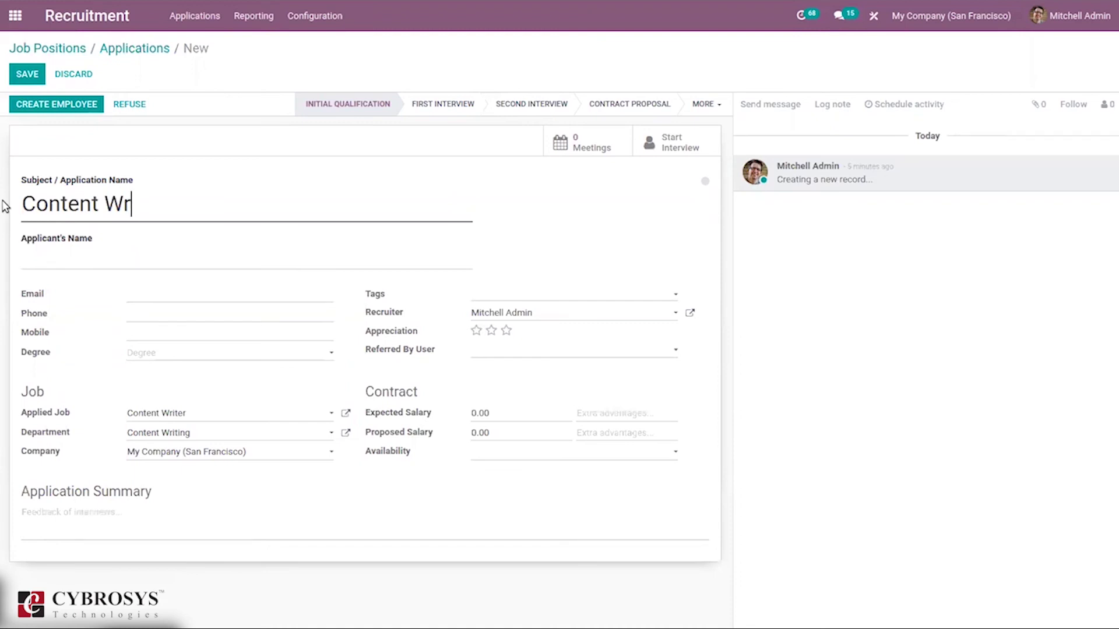
pyautogui.press('BackSpace')
pyautogui.press('BackSpace')
pyautogui.press('BackSpace')
pyautogui.write('er Pst')
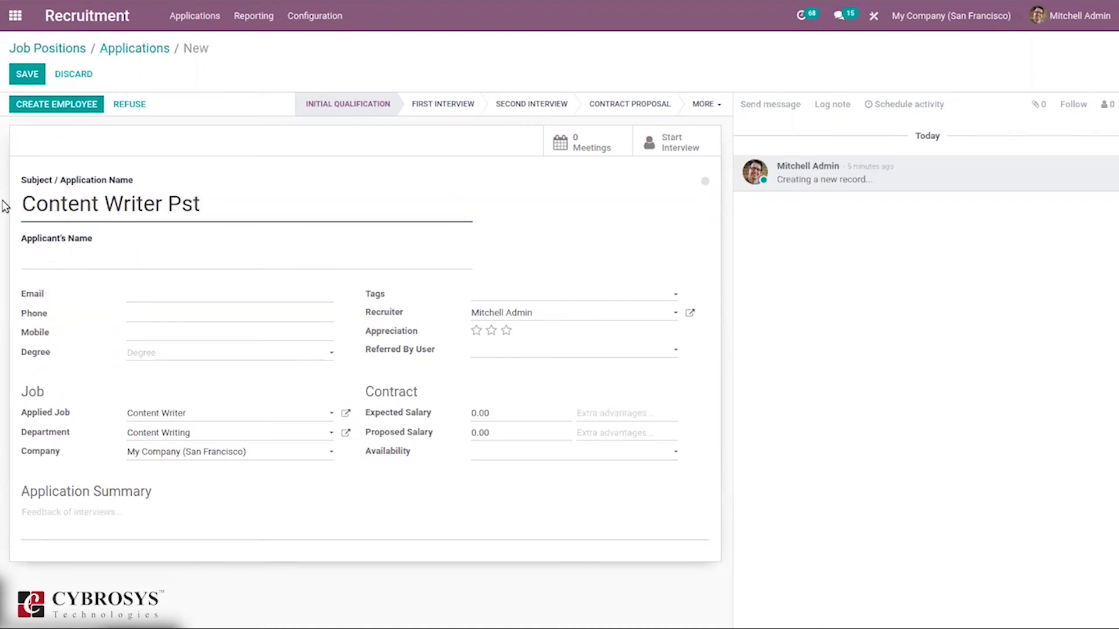
pyautogui.press('BackSpace')
pyautogui.press('BackSpace')
pyautogui.write('ost')
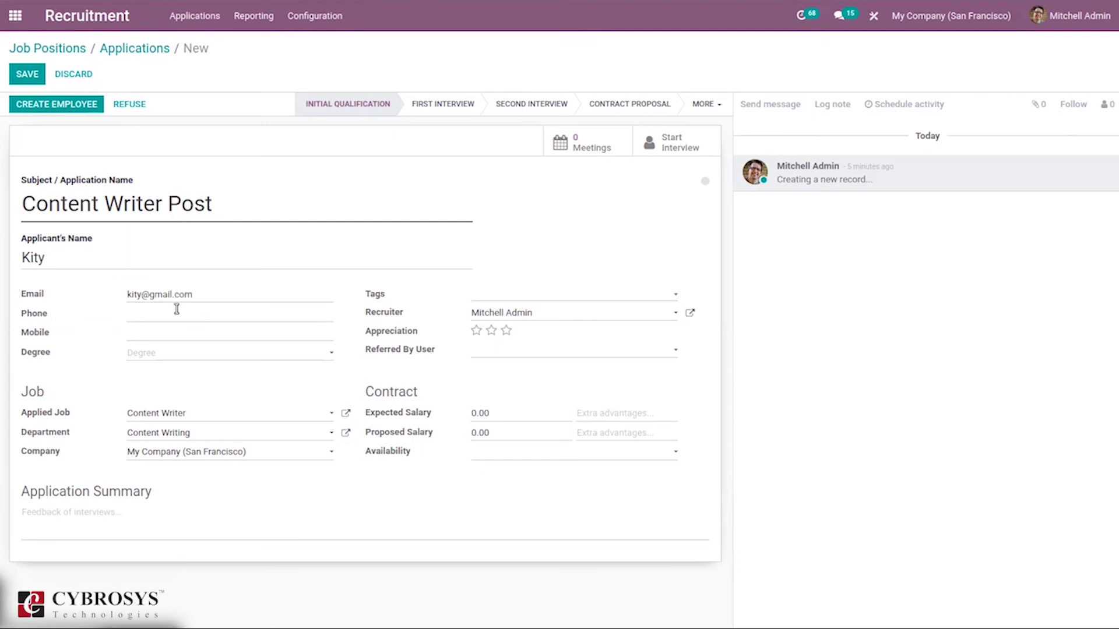
# Select the first suggested user as the referrer, set the expected salary to 20000, and save the application
pyautogui.click(512, 301)
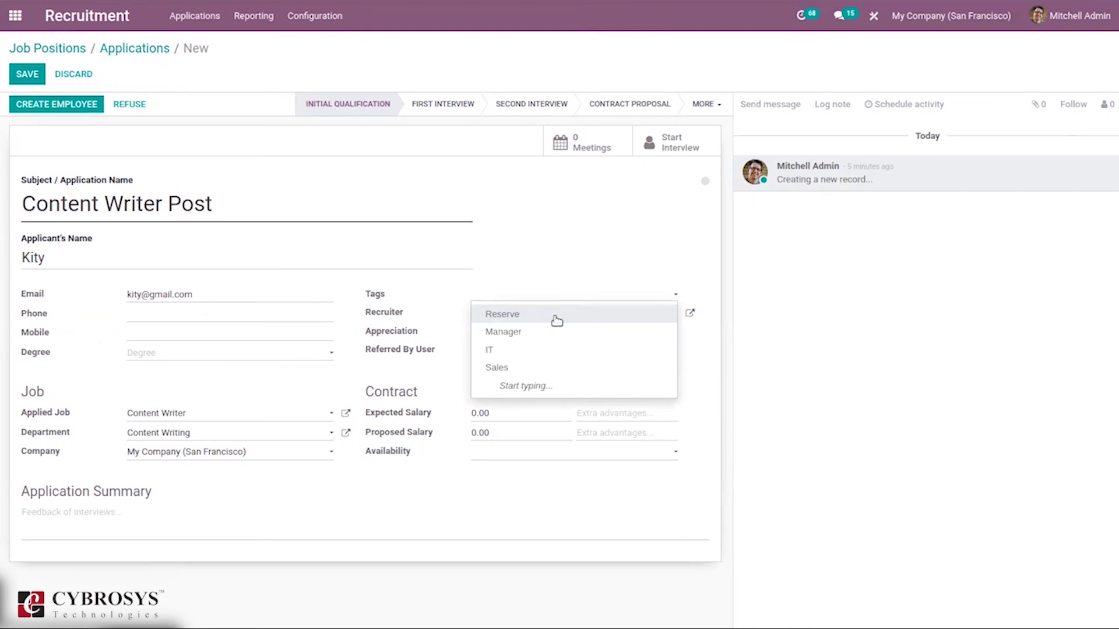
pyautogui.click(520, 254)
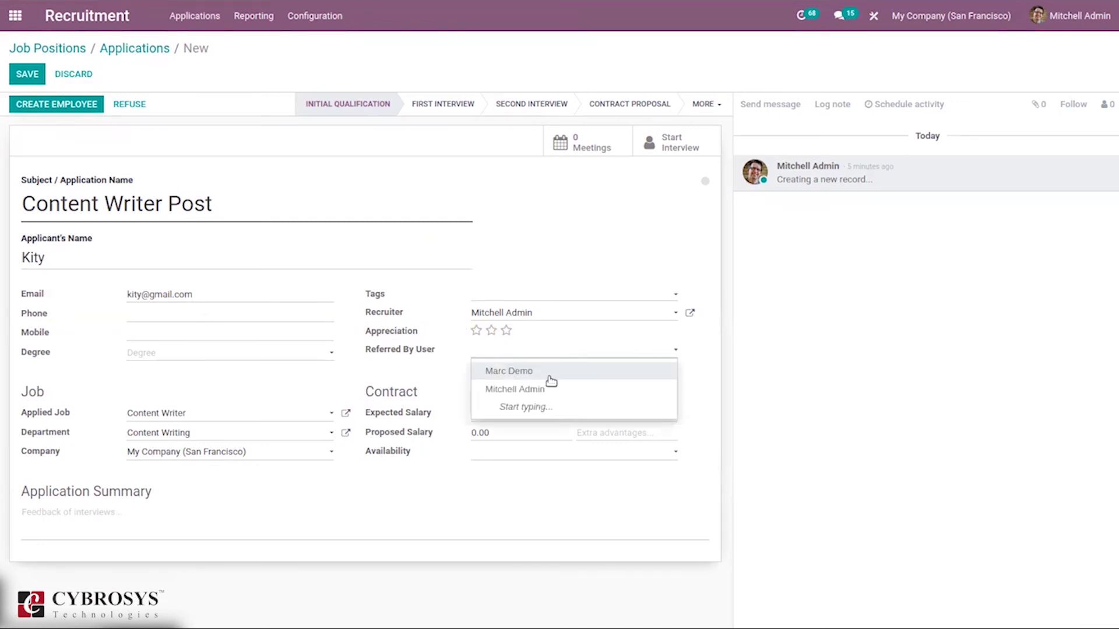
pyautogui.click(549, 376)
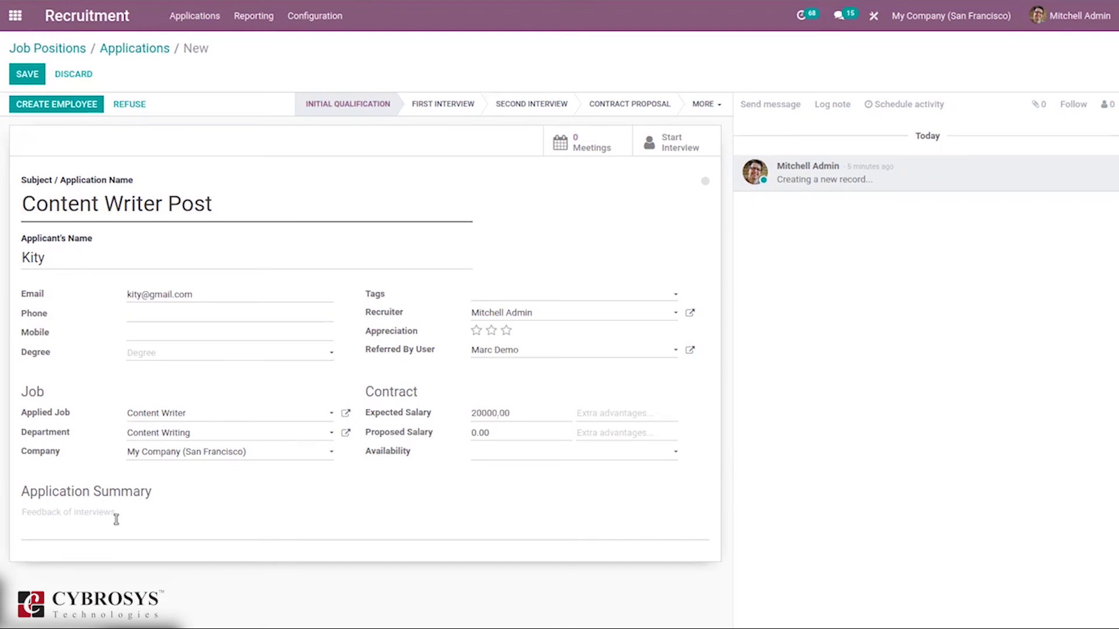
pyautogui.click(27, 73)
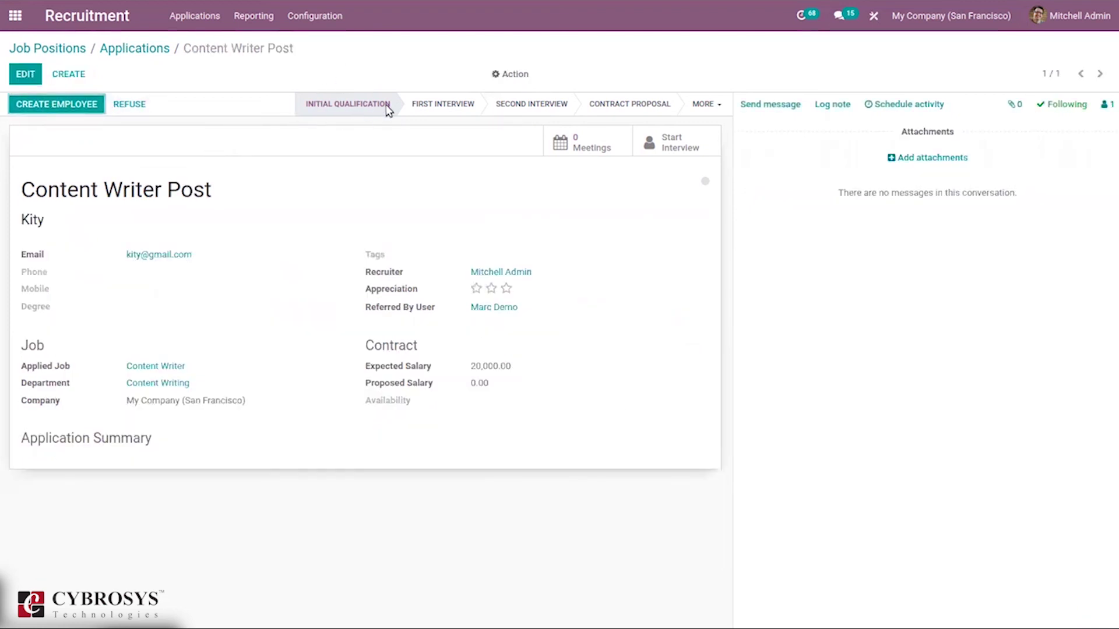
# Move the application to the First Interview stage and return to the Content Writer applications pipeline
pyautogui.click(443, 104)
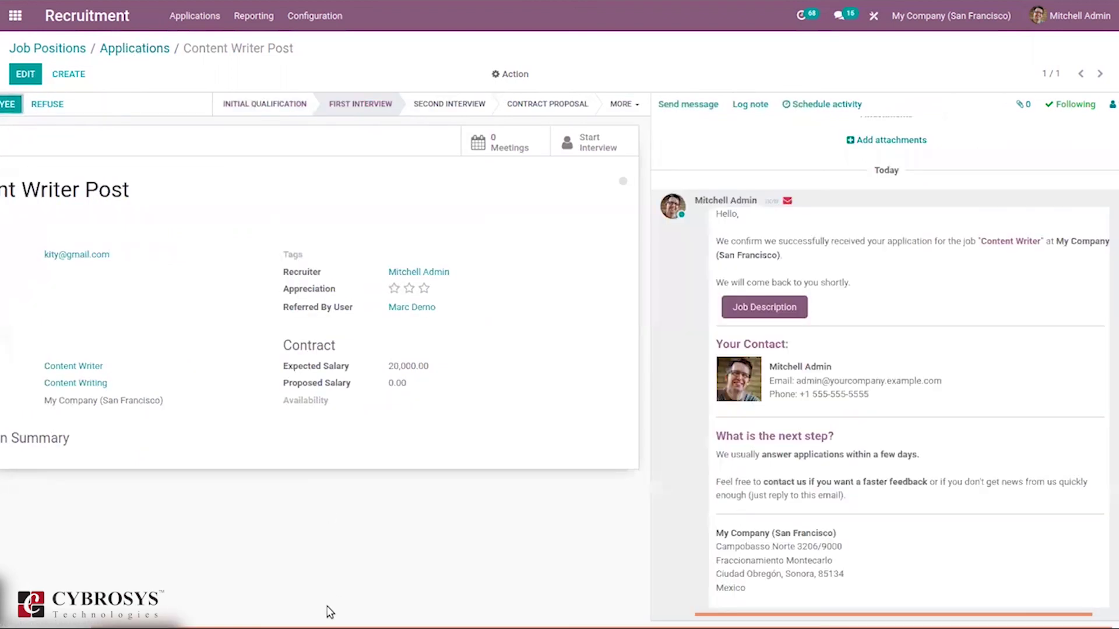
pyautogui.moveTo(326, 625); pyautogui.dragTo(244, 625)
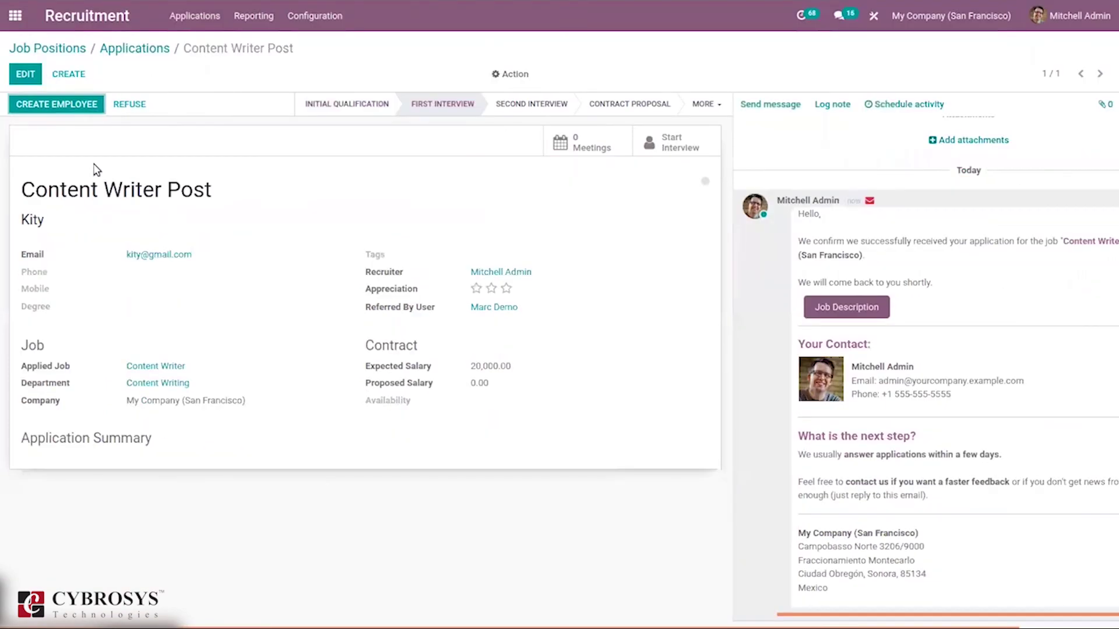
pyautogui.click(145, 50)
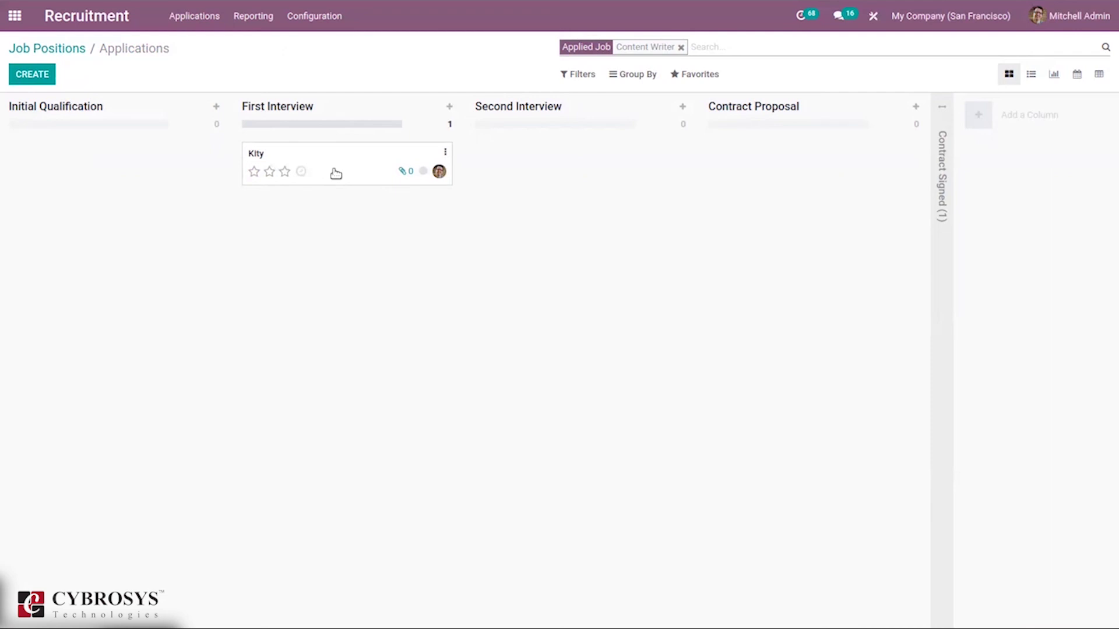
# Refuse the applicant in the First Interview stage with the reason "Doesn't fit the job requirements"
pyautogui.click(379, 161)
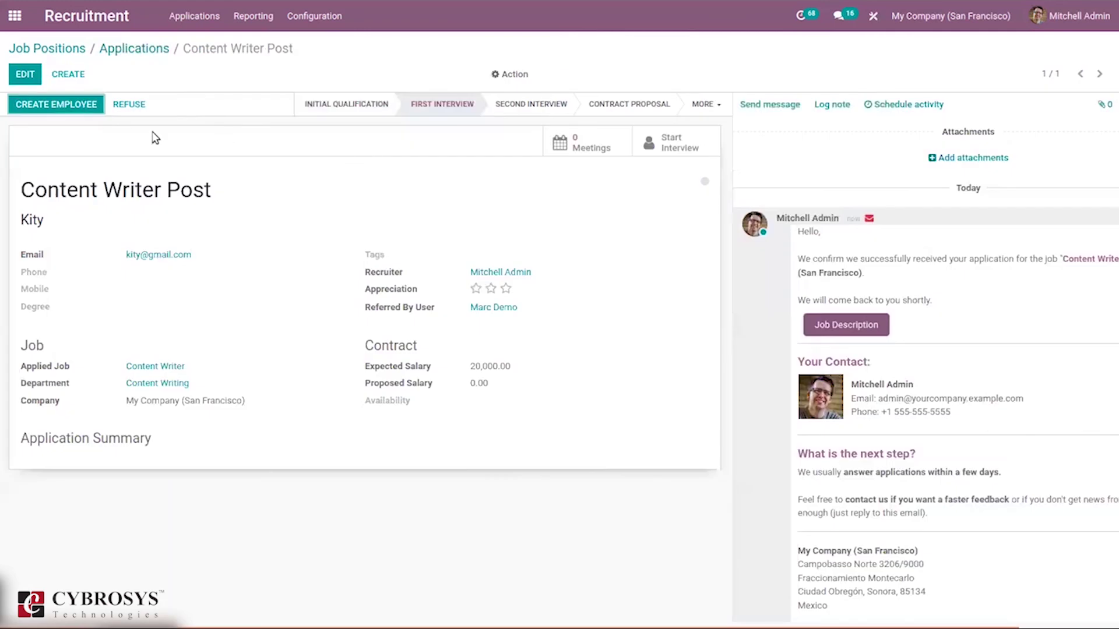
pyautogui.click(127, 105)
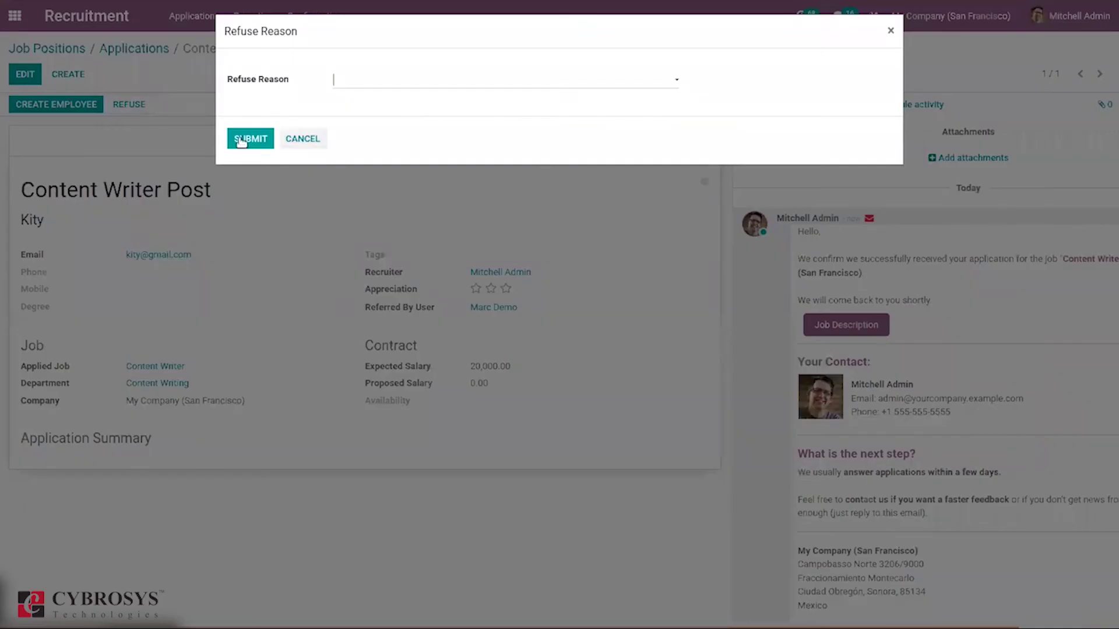
pyautogui.click(372, 91)
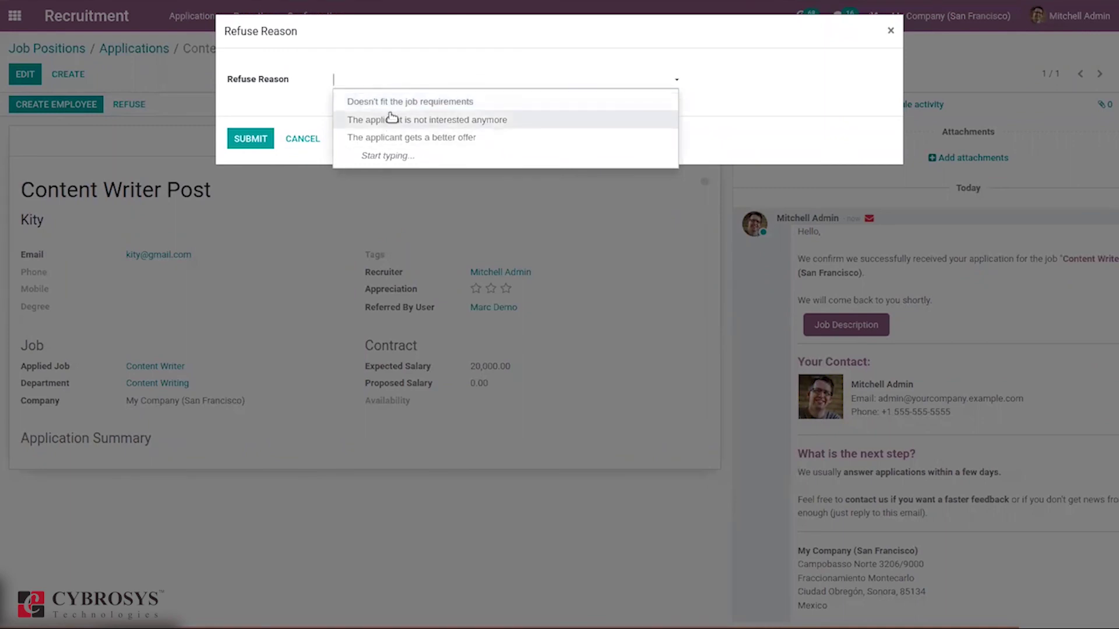
pyautogui.click(392, 103)
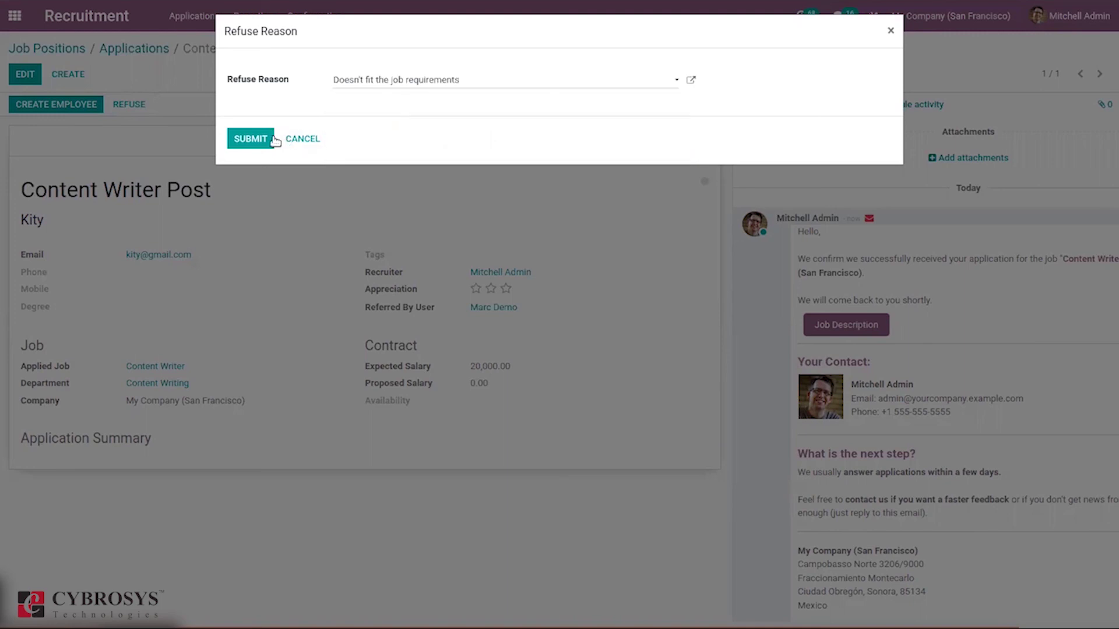
pyautogui.click(247, 145)
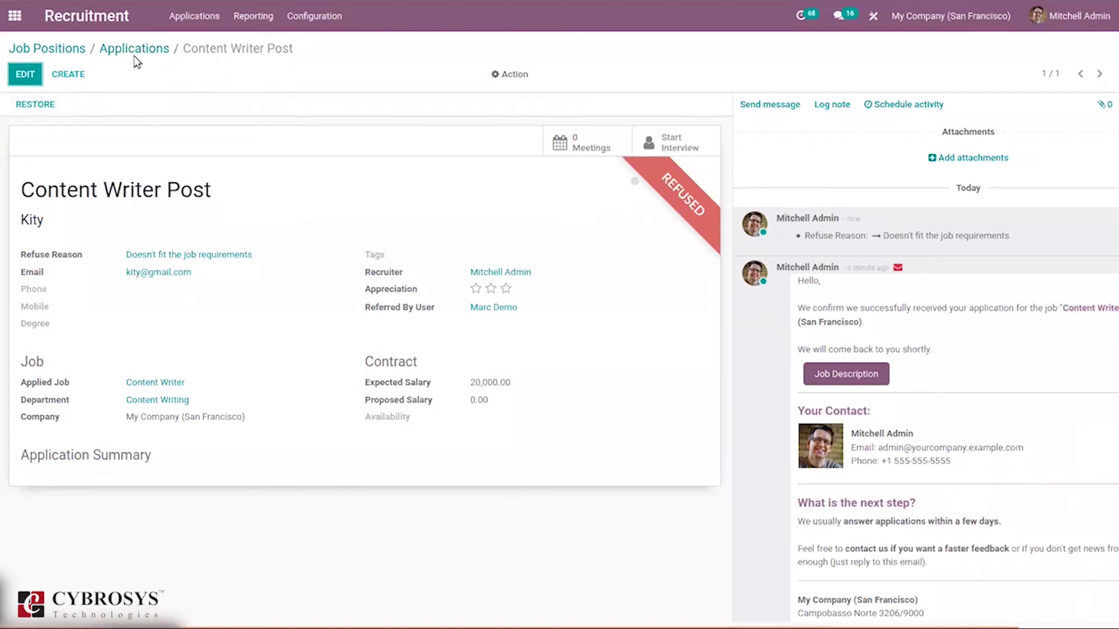
# Return to the job positions overview and mark the Content Writer position as Recruitment Done
pyautogui.click(135, 51)
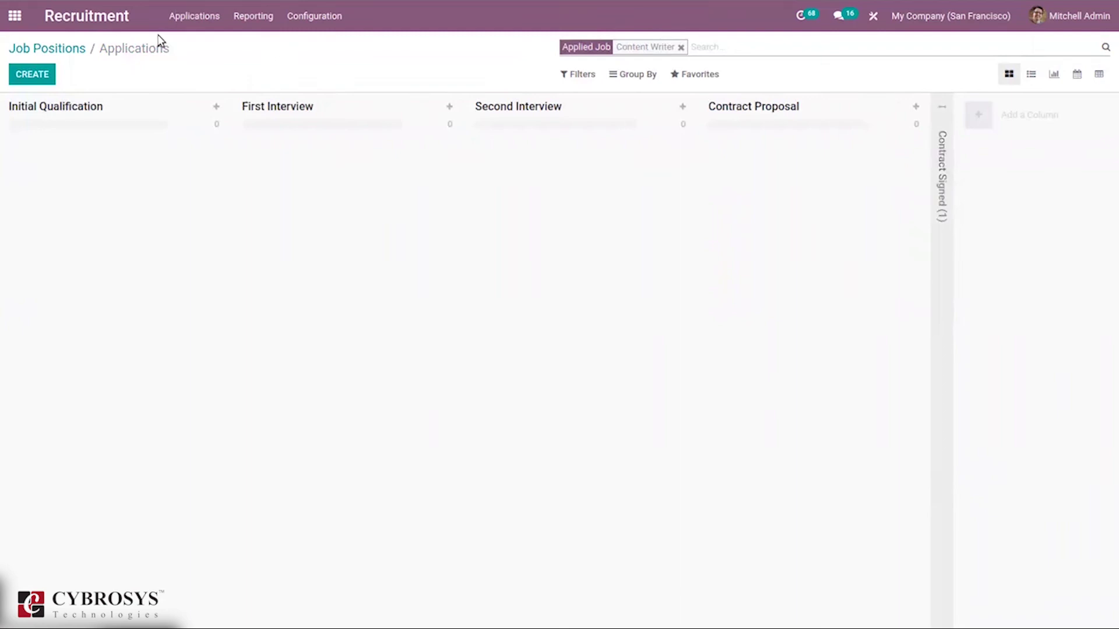
pyautogui.click(66, 51)
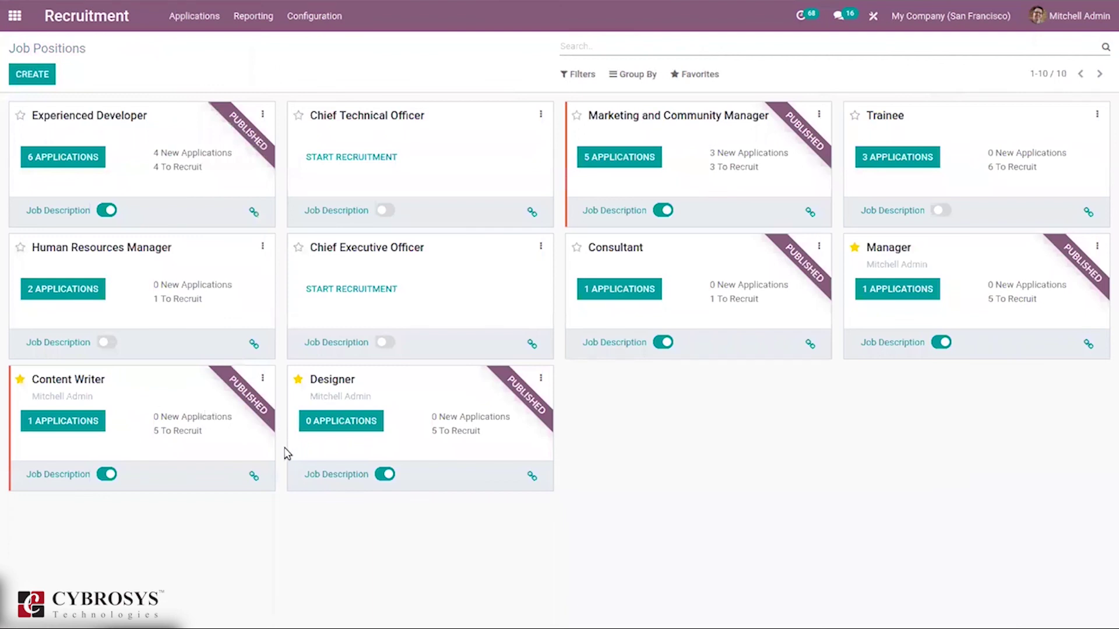
pyautogui.click(262, 380)
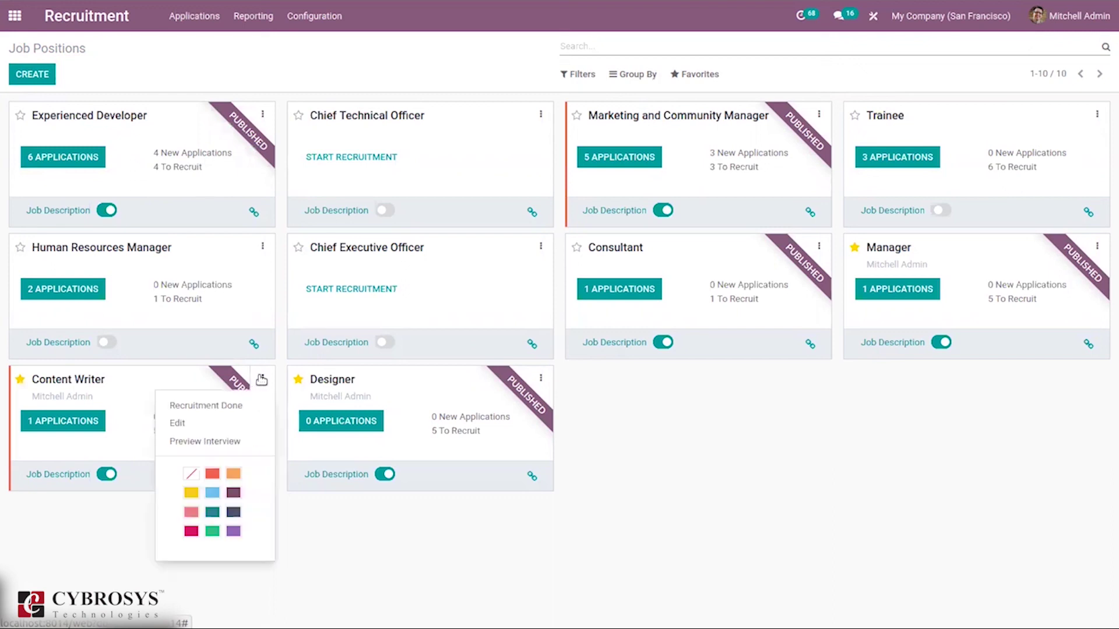
pyautogui.click(184, 407)
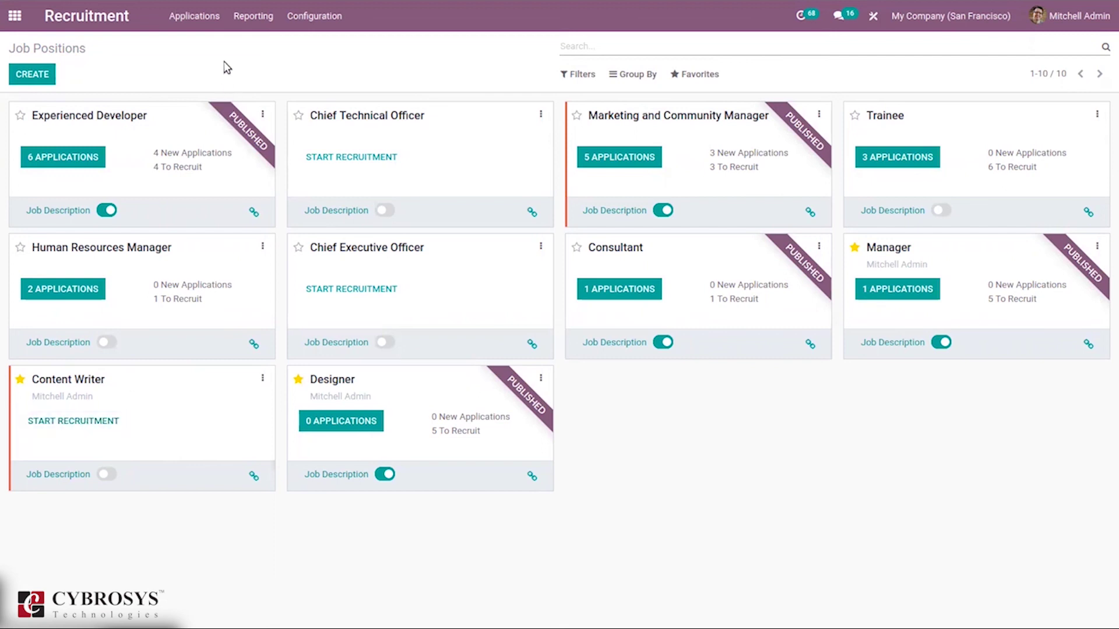
# Display all applications across every job position
pyautogui.click(250, 8)
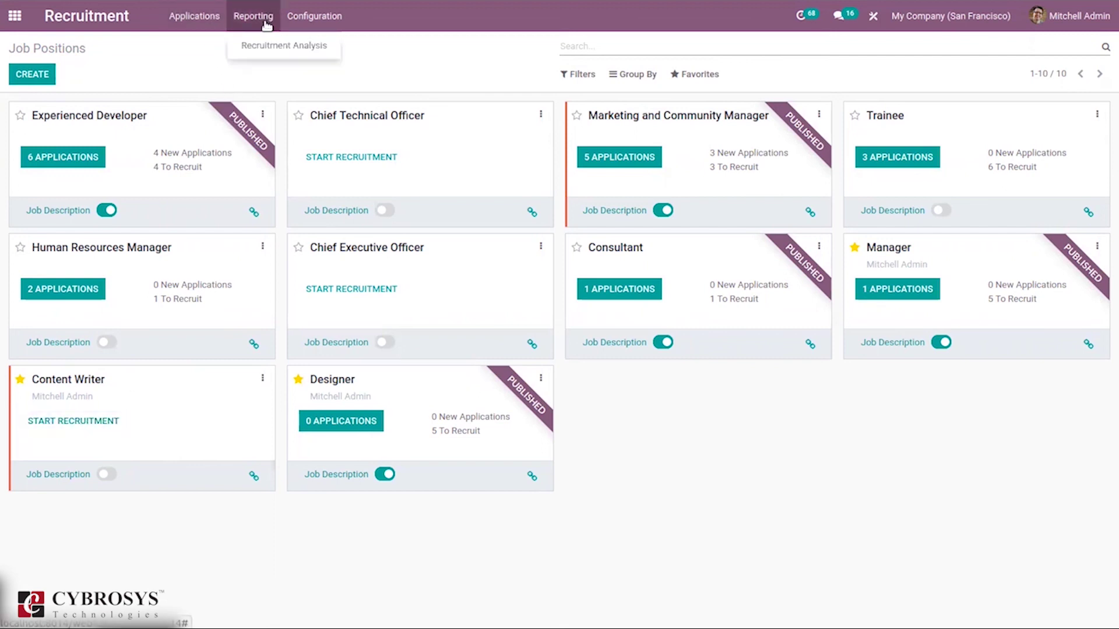
pyautogui.click(186, 20)
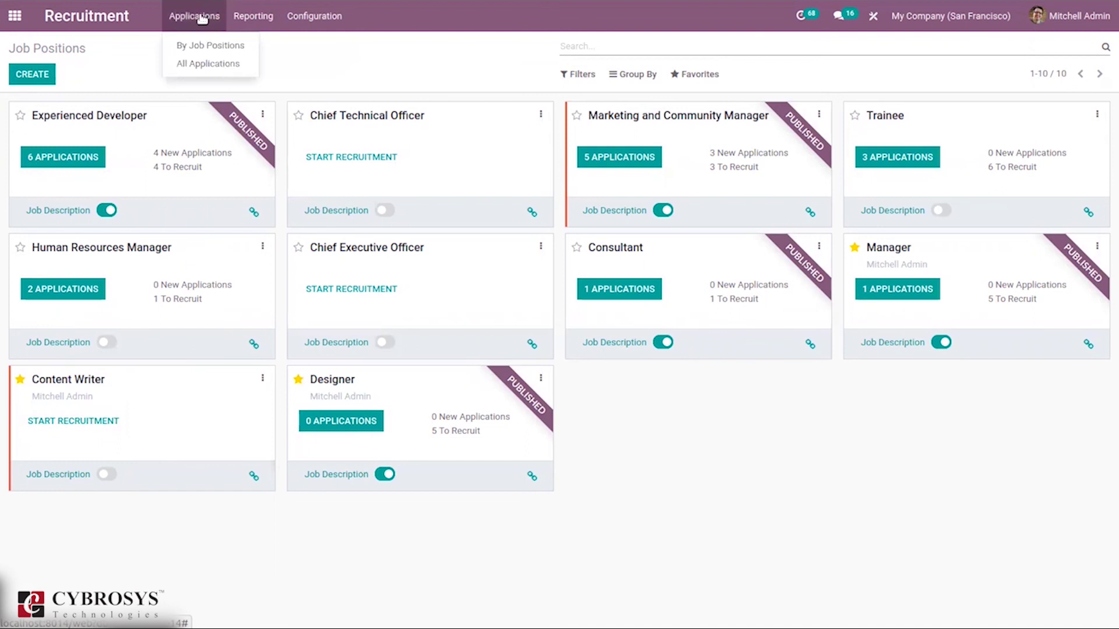
pyautogui.click(192, 68)
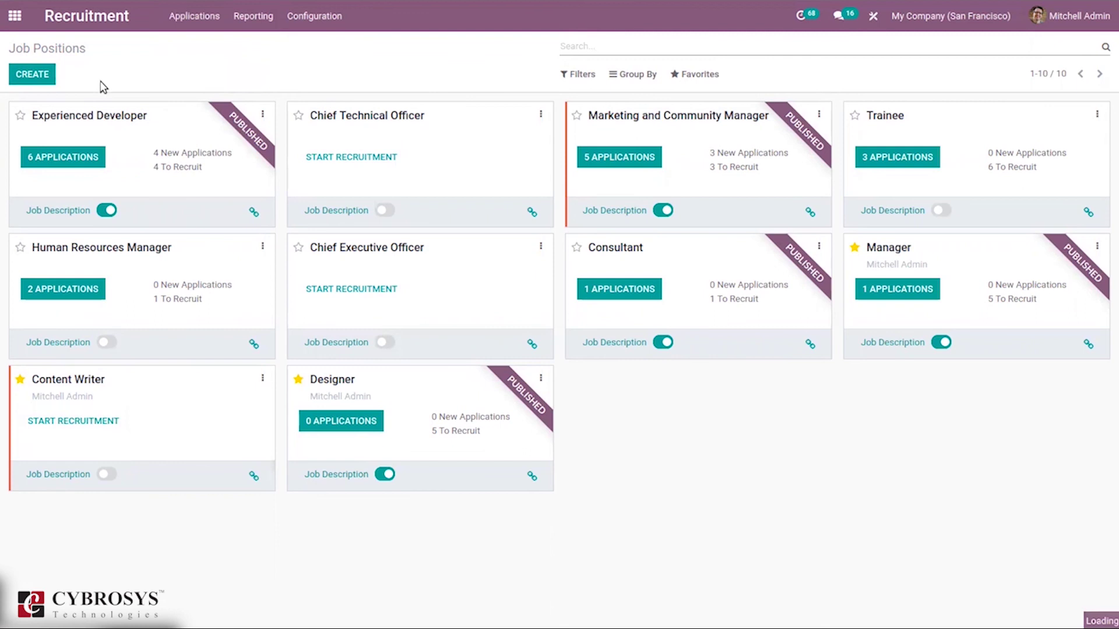
# Open the Recruitment Analysis report and compare its chart by # Refused, # Hired by Referral, Has Referrer and Count
pyautogui.click(234, 15)
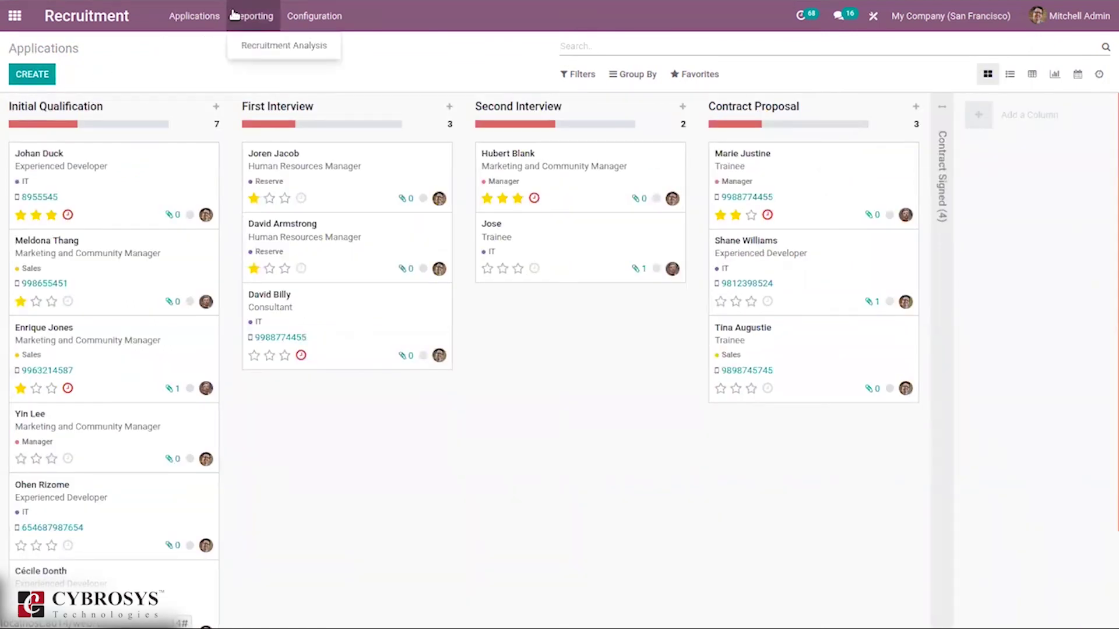
pyautogui.click(263, 45)
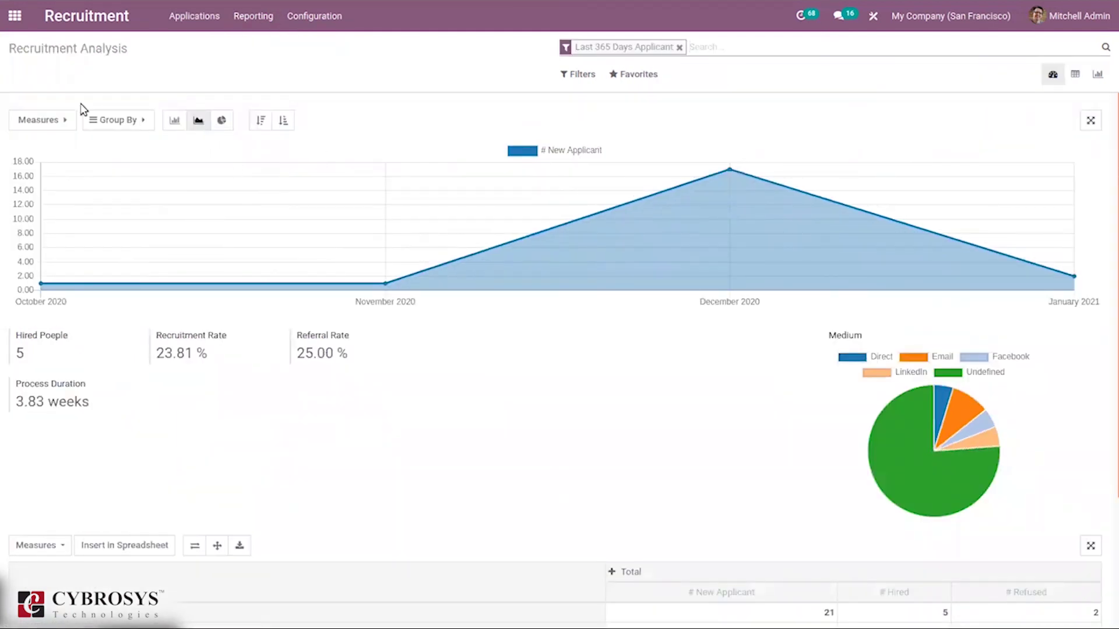
pyautogui.click(38, 121)
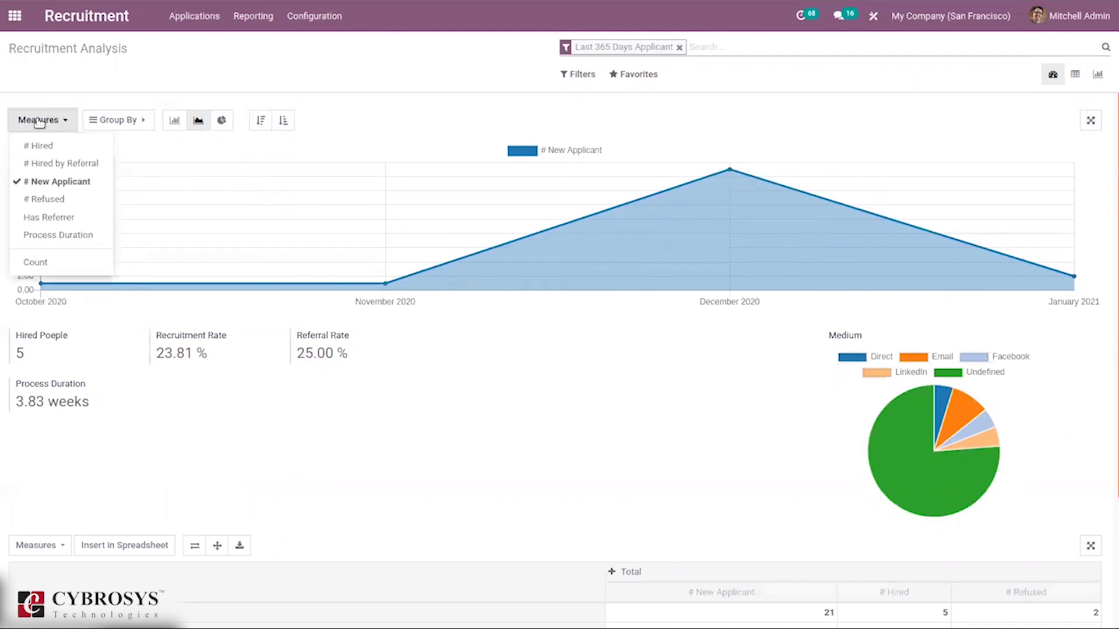
pyautogui.click(59, 200)
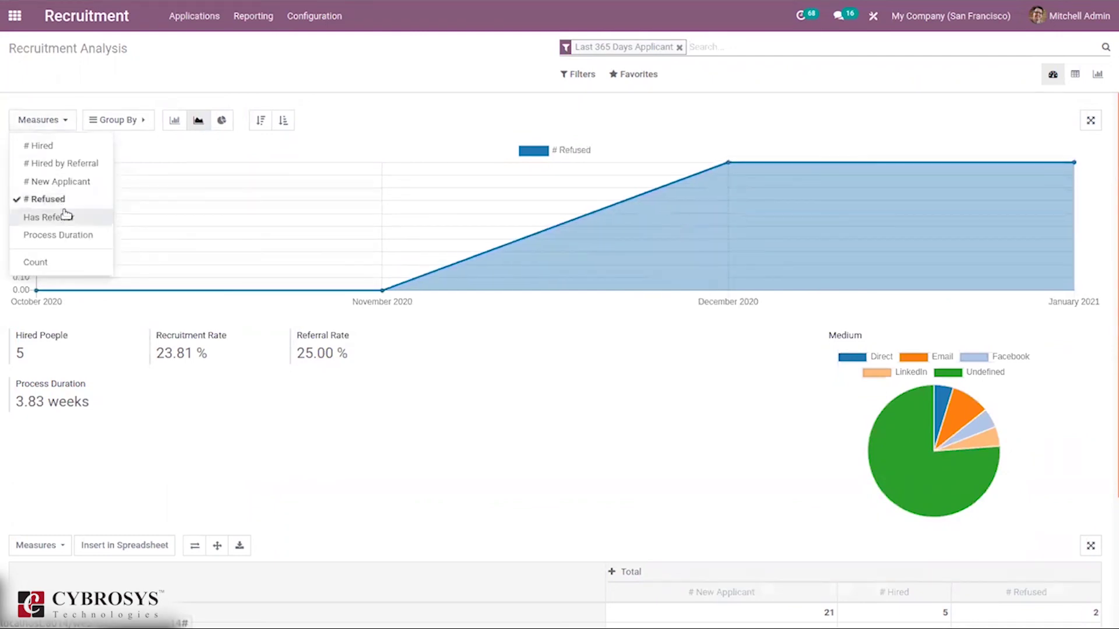
pyautogui.click(78, 179)
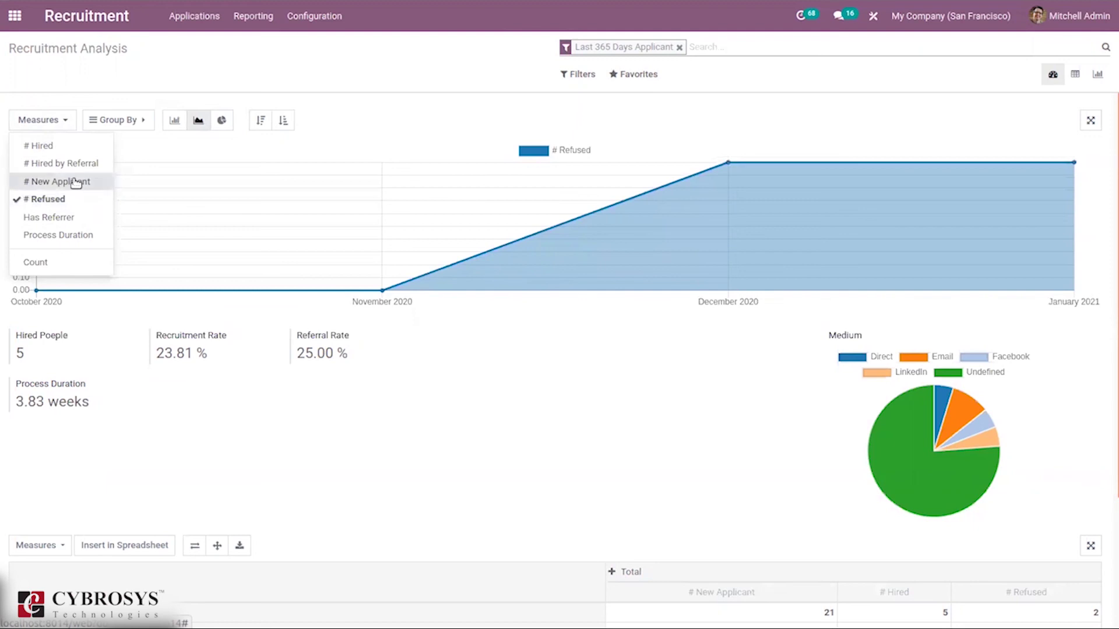
pyautogui.click(81, 164)
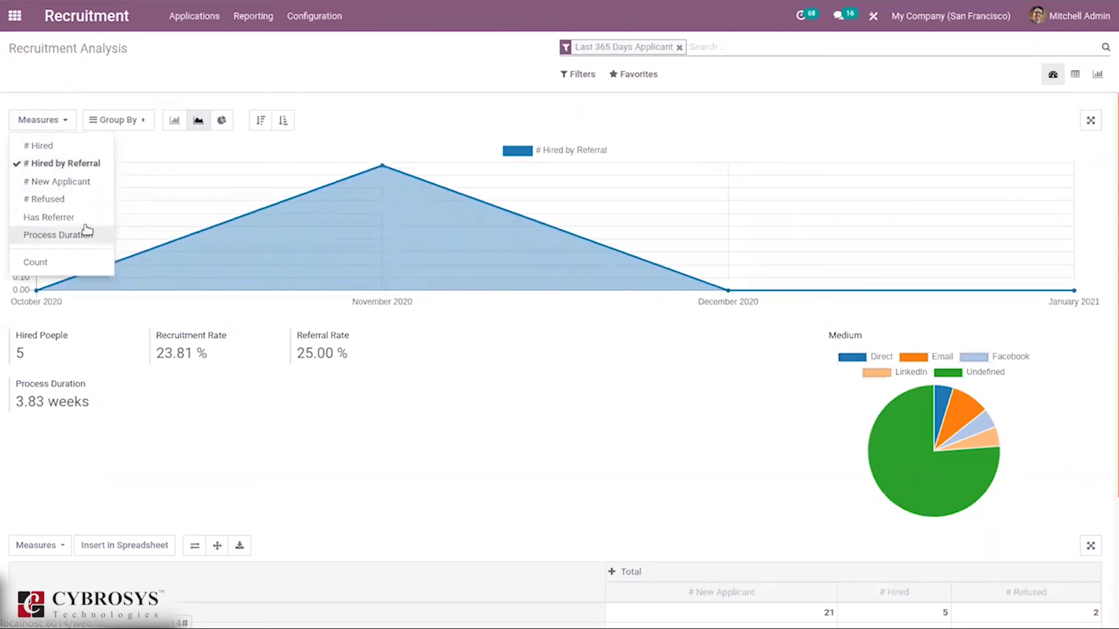
pyautogui.click(84, 220)
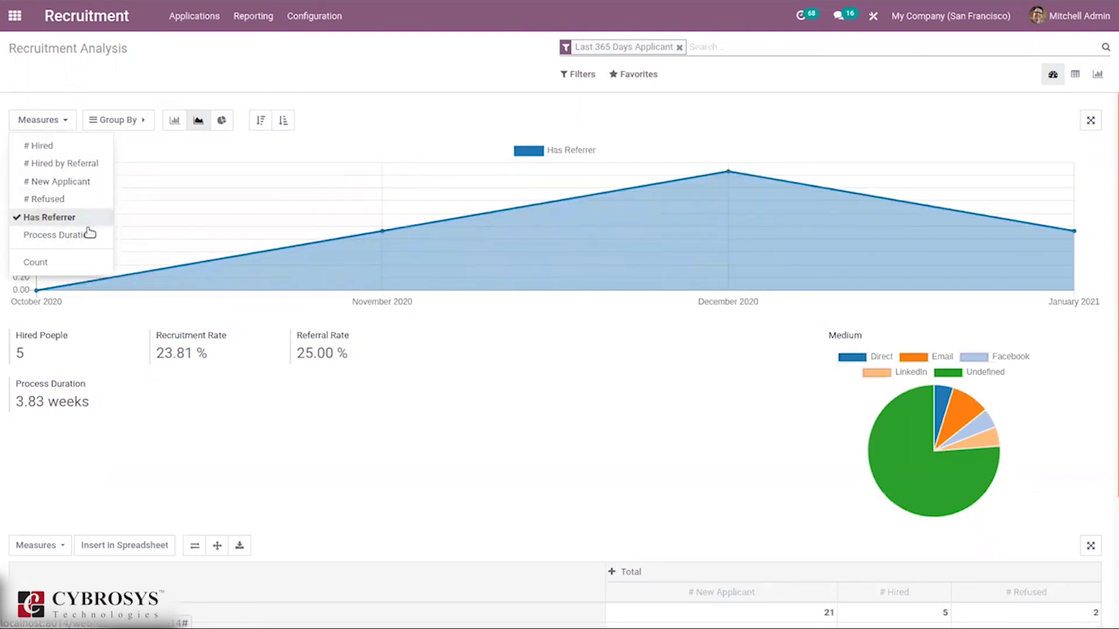
pyautogui.click(93, 264)
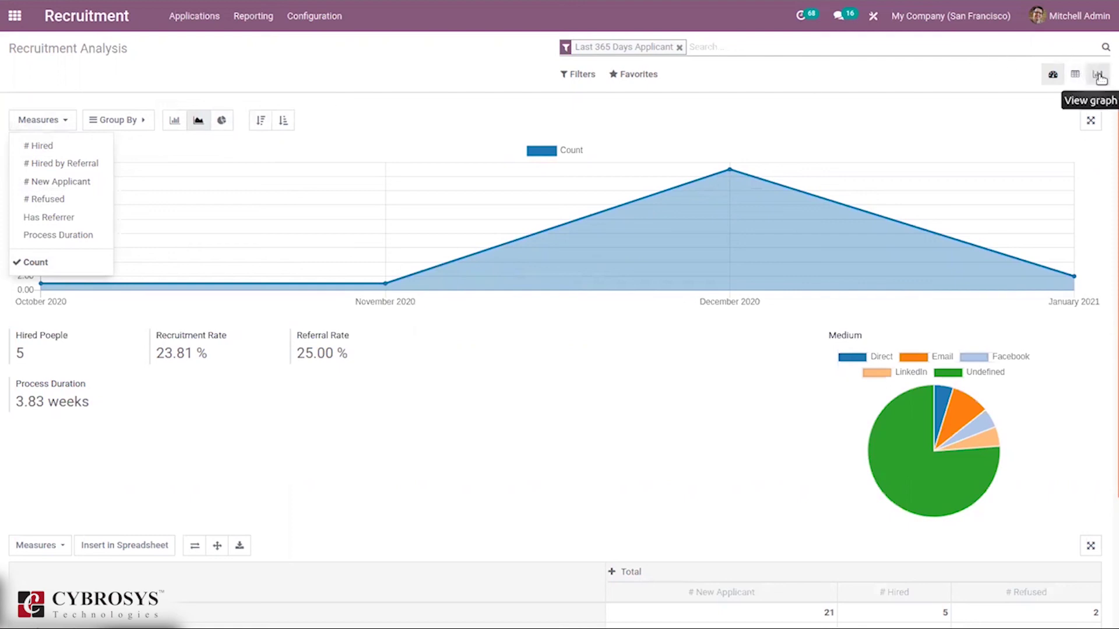
# Show the recruitment analysis as a pivot table and check its available measures
pyautogui.click(1076, 74)
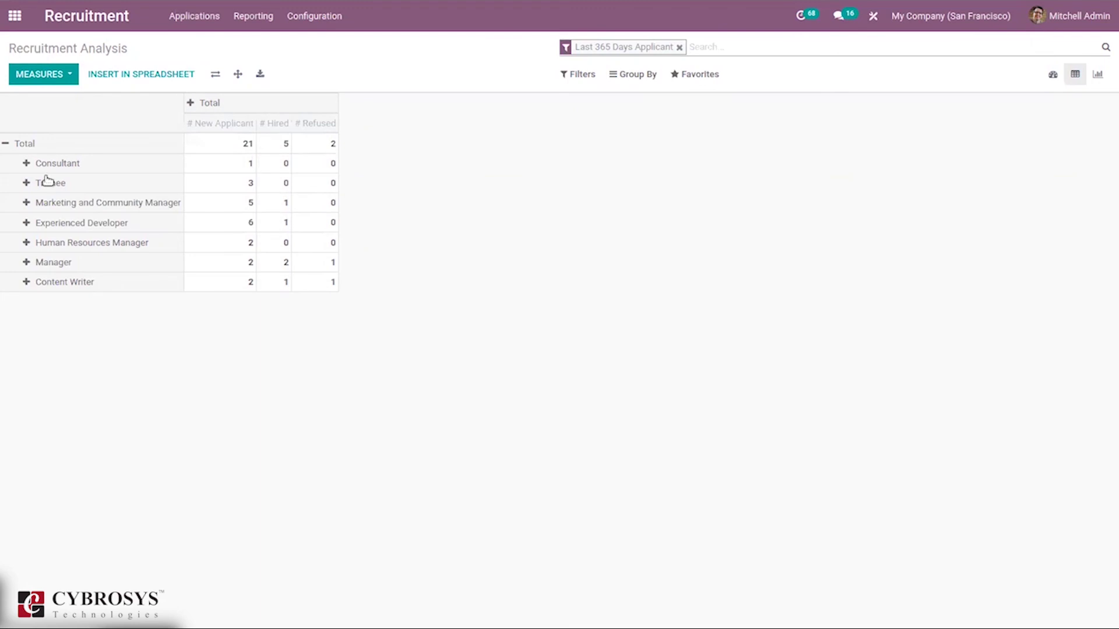
pyautogui.click(65, 74)
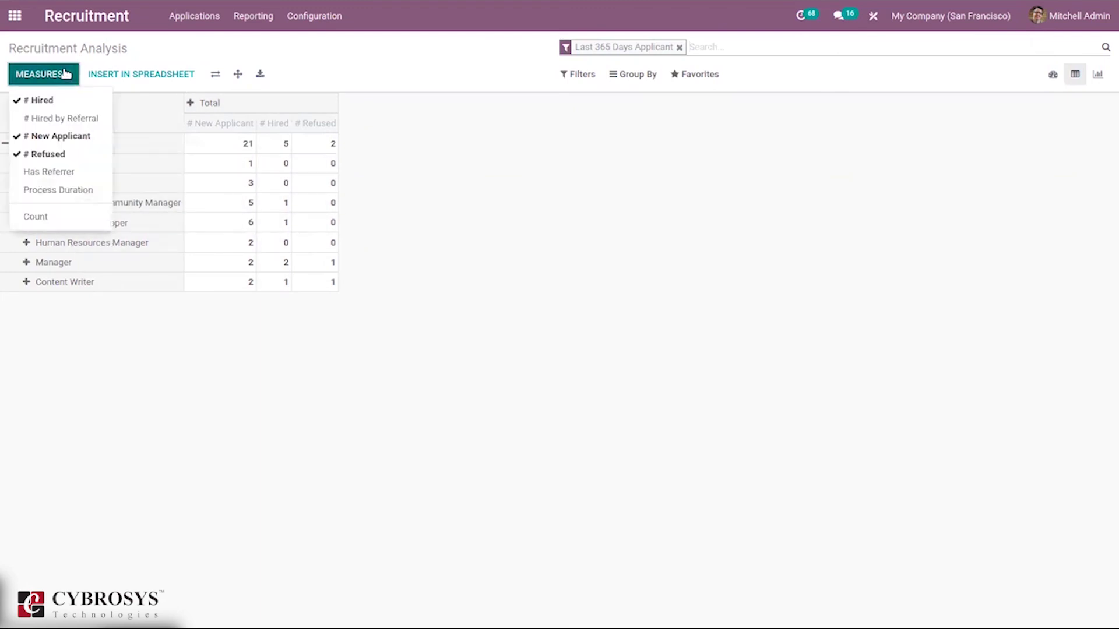
pyautogui.click(568, 167)
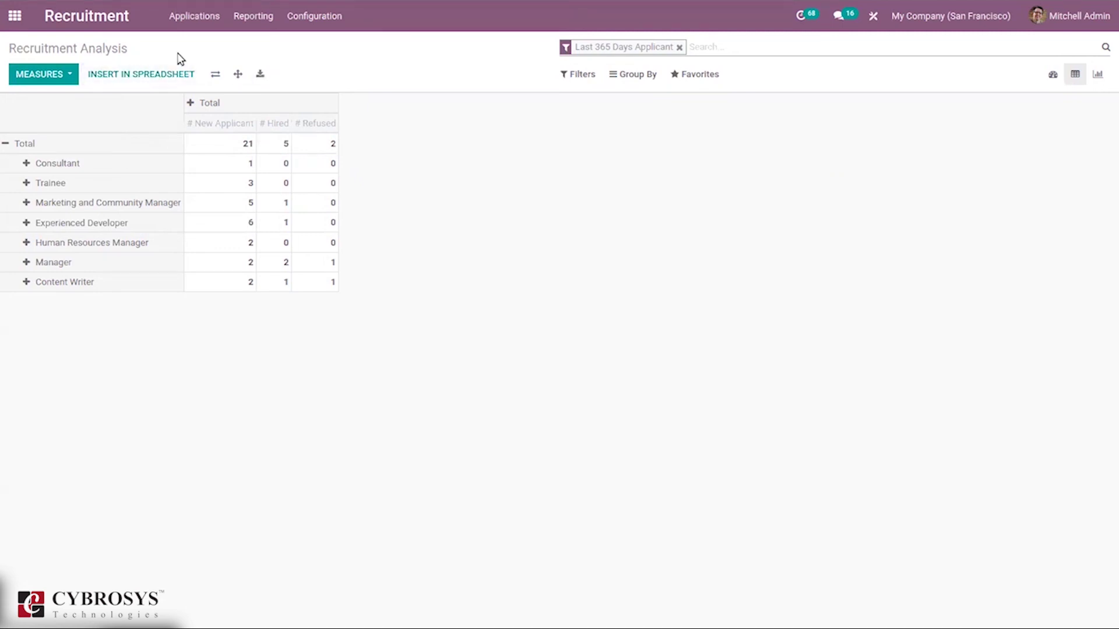
pyautogui.click(218, 14)
pyautogui.moveTo(253, 16)
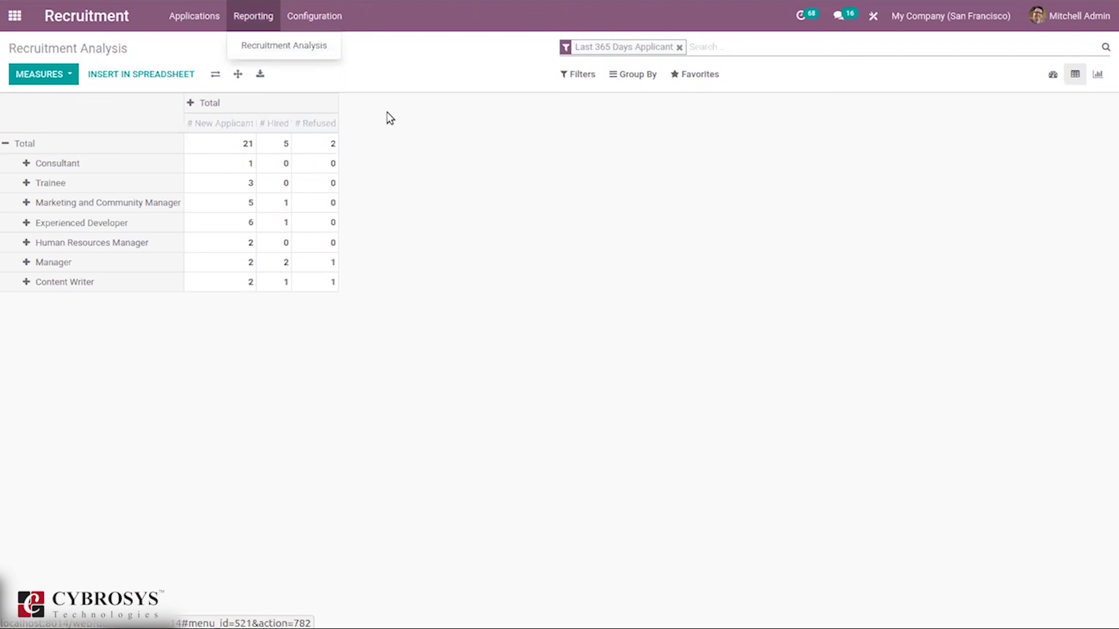